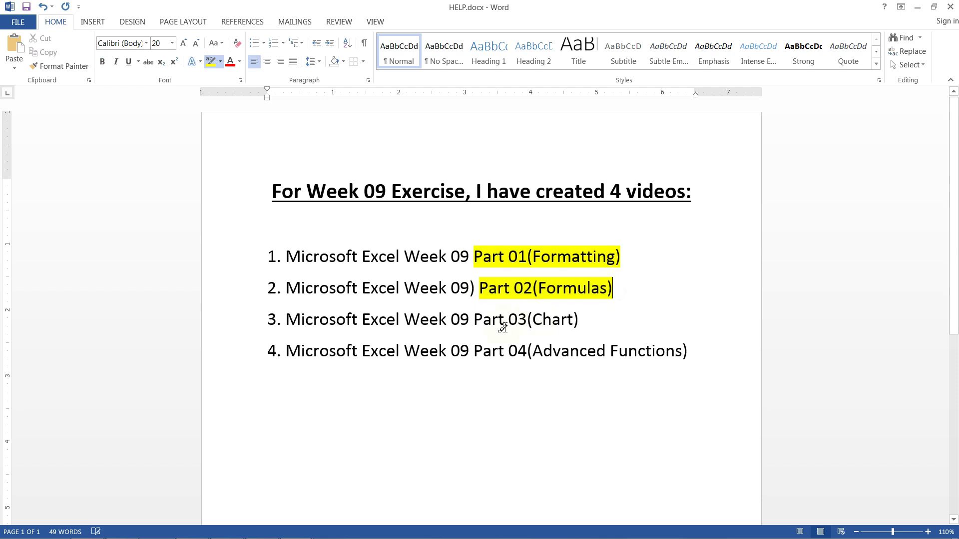
Step: Highlight "Part 03(Chart)", "Part 04(Advanced Functions)" and the red sentence about this video's topic in yellow
{"action": "left_click_drag", "start_coordinate": [473, 321], "coordinate": [597, 323]}
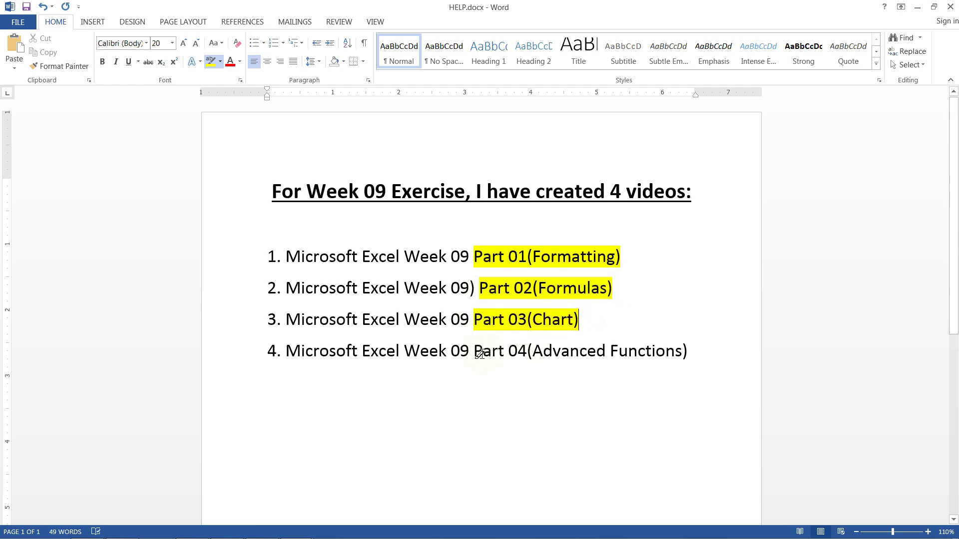
{"action": "left_click_drag", "start_coordinate": [478, 353], "coordinate": [695, 353]}
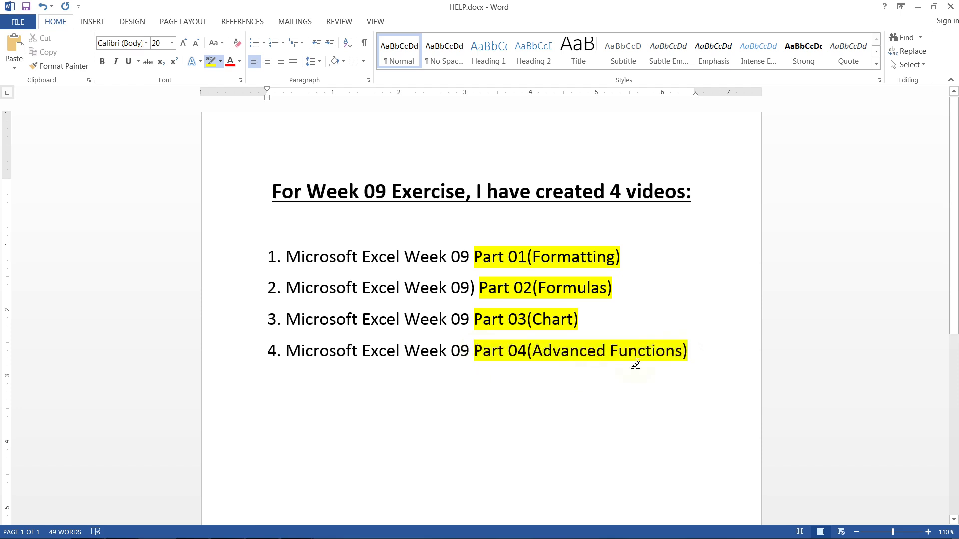
{"action": "scroll", "coordinate": [637, 364], "scroll_direction": "down", "scroll_amount": 10}
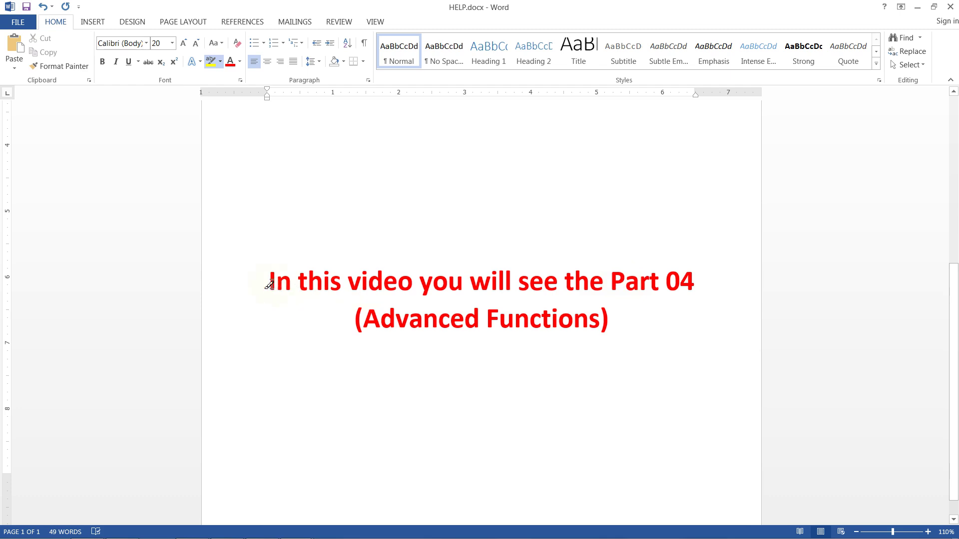
{"action": "left_click_drag", "start_coordinate": [268, 279], "coordinate": [645, 315]}
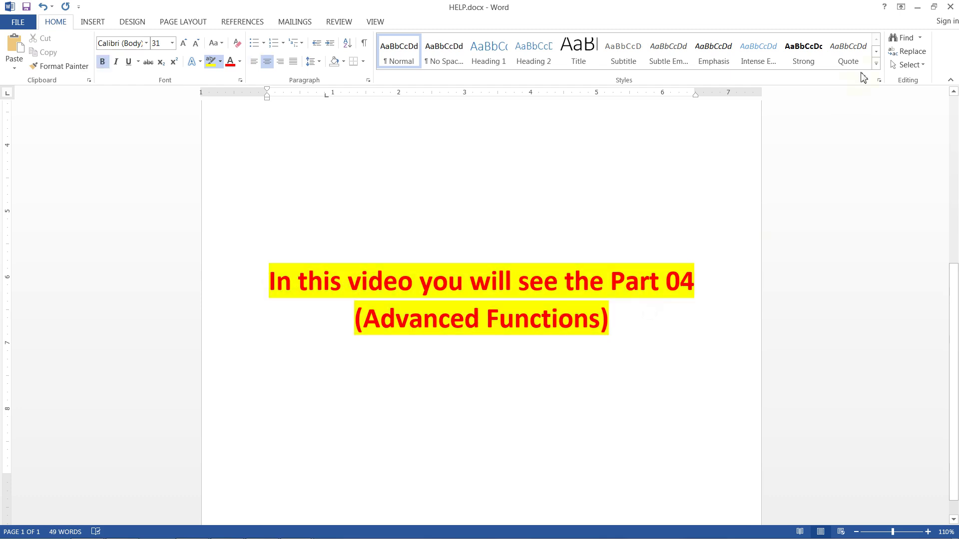
Step: Put HELP.docx away and highlight the Sheet2 heading in yellow in the Week-09-151 exercise document
{"action": "left_click", "coordinate": [920, 6]}
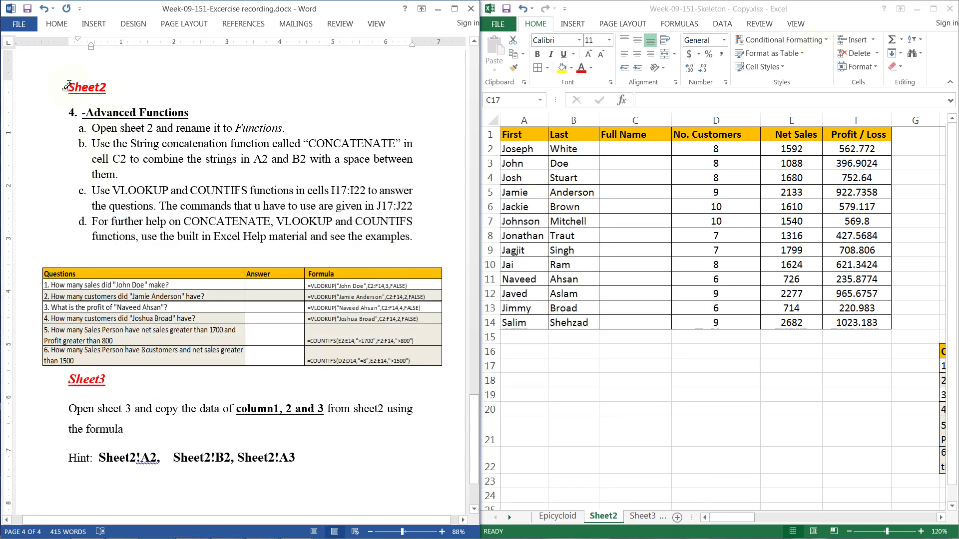
{"action": "left_click_drag", "start_coordinate": [69, 88], "coordinate": [118, 87]}
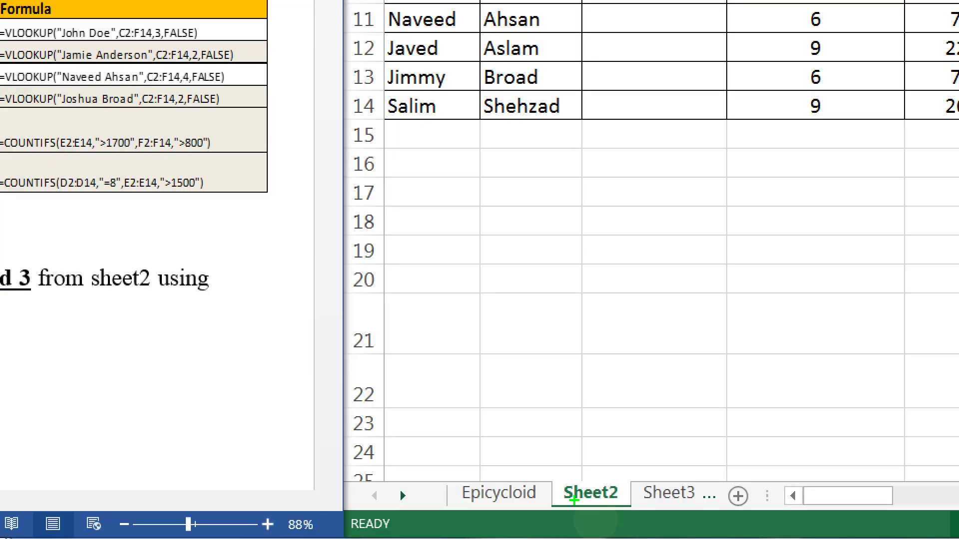
{"action": "left_click_drag", "start_coordinate": [560, 506], "coordinate": [649, 497]}
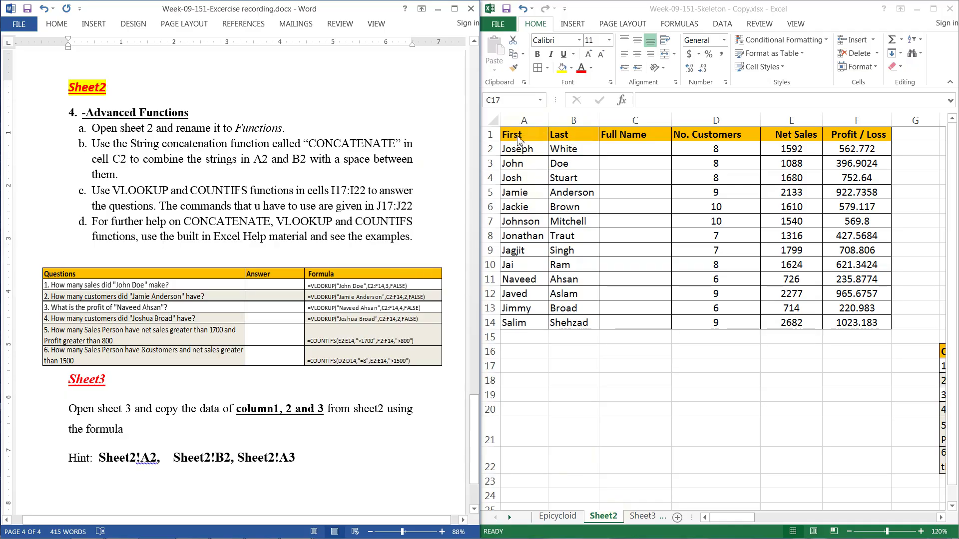
Step: Review the Sheet2 data table in Excel as a whole and column by column, from First to Profit / Loss
{"action": "left_click_drag", "start_coordinate": [518, 138], "coordinate": [867, 321]}
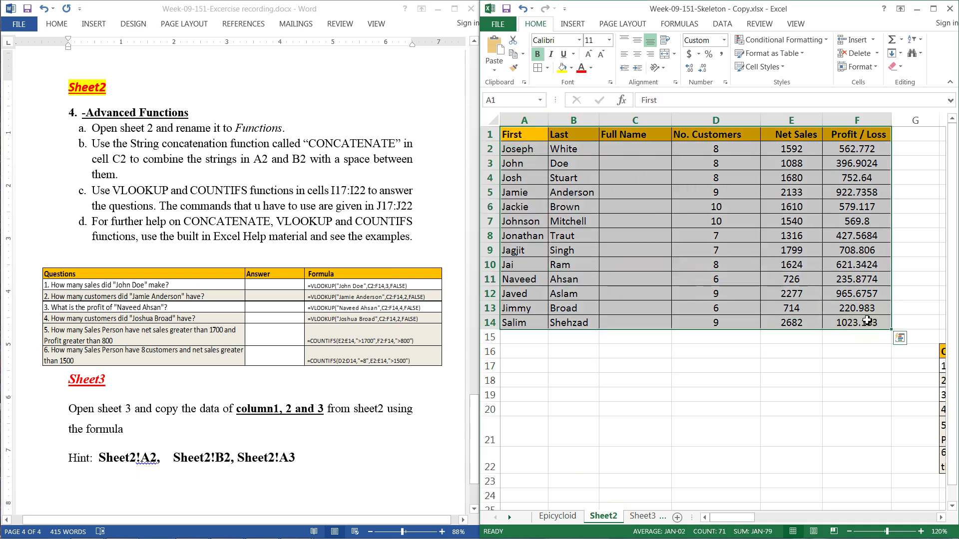
{"action": "left_click", "coordinate": [615, 206]}
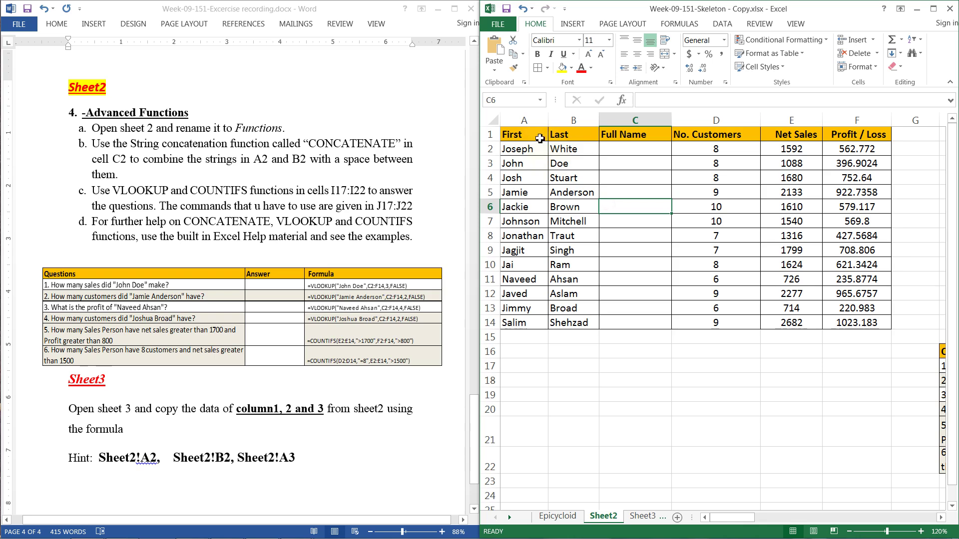
{"action": "left_click_drag", "start_coordinate": [540, 138], "coordinate": [544, 323]}
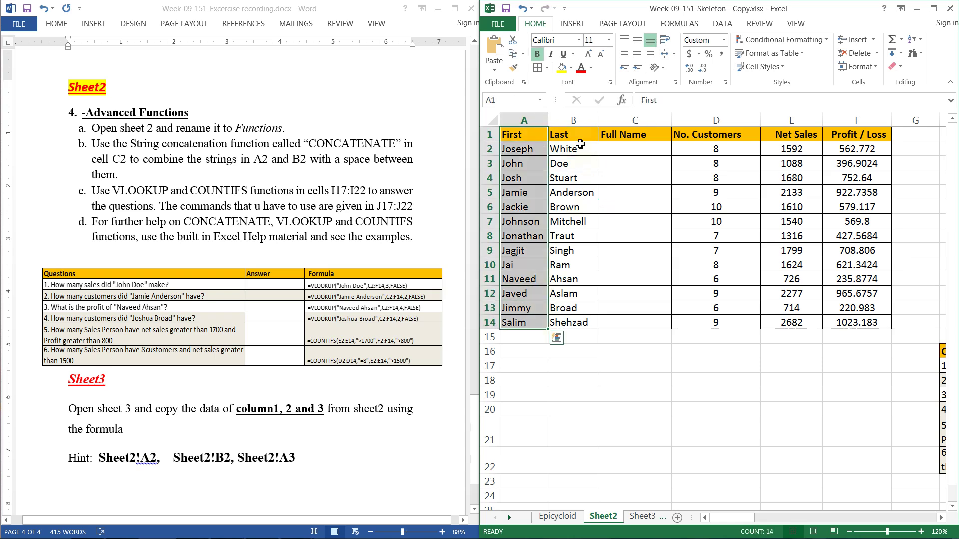
{"action": "left_click_drag", "start_coordinate": [574, 136], "coordinate": [574, 326]}
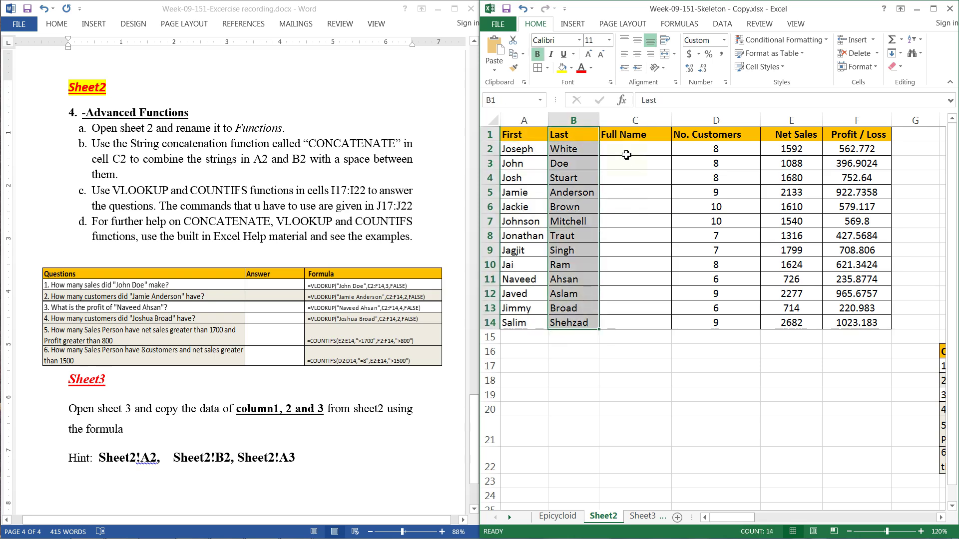
{"action": "left_click_drag", "start_coordinate": [627, 136], "coordinate": [634, 323]}
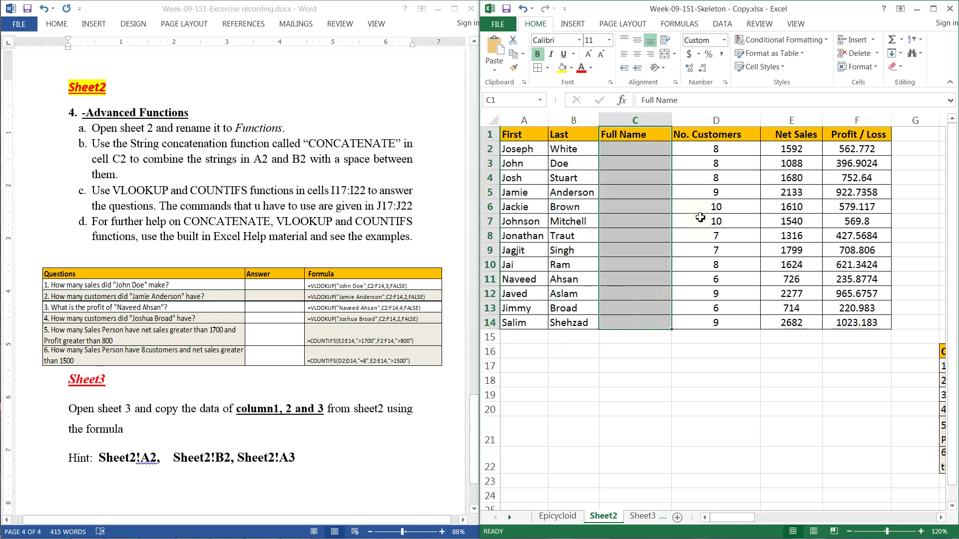
{"action": "left_click", "coordinate": [716, 120]}
{"action": "left_click", "coordinate": [792, 120]}
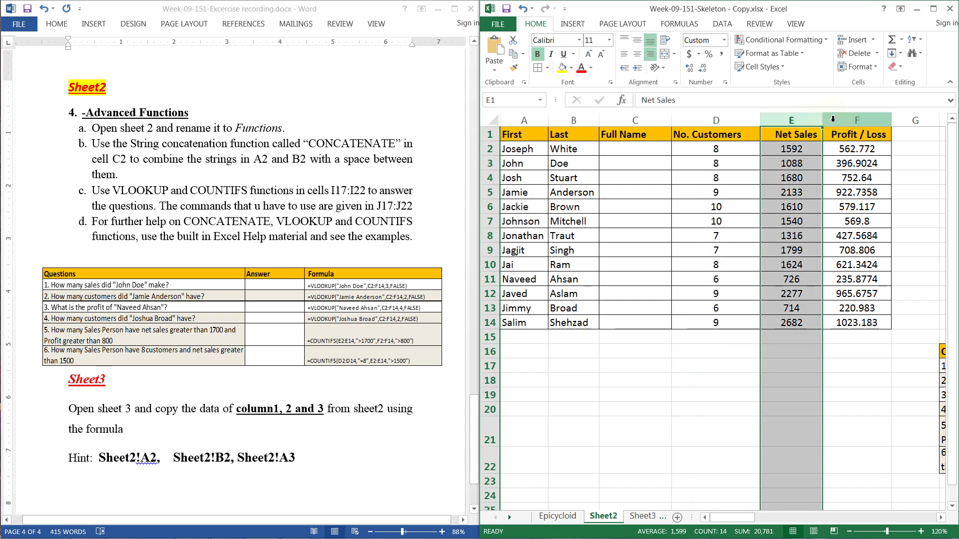
{"action": "left_click", "coordinate": [840, 117]}
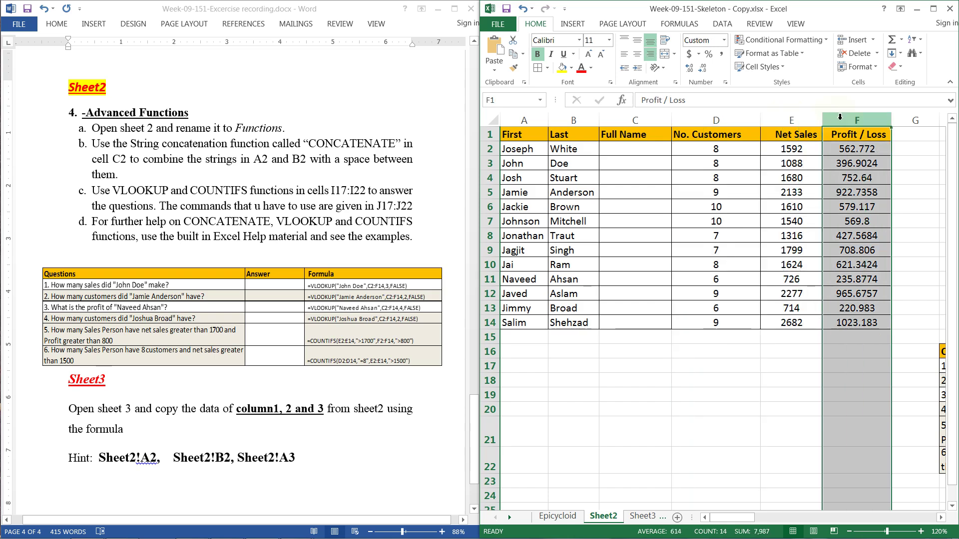
{"action": "left_click", "coordinate": [617, 379]}
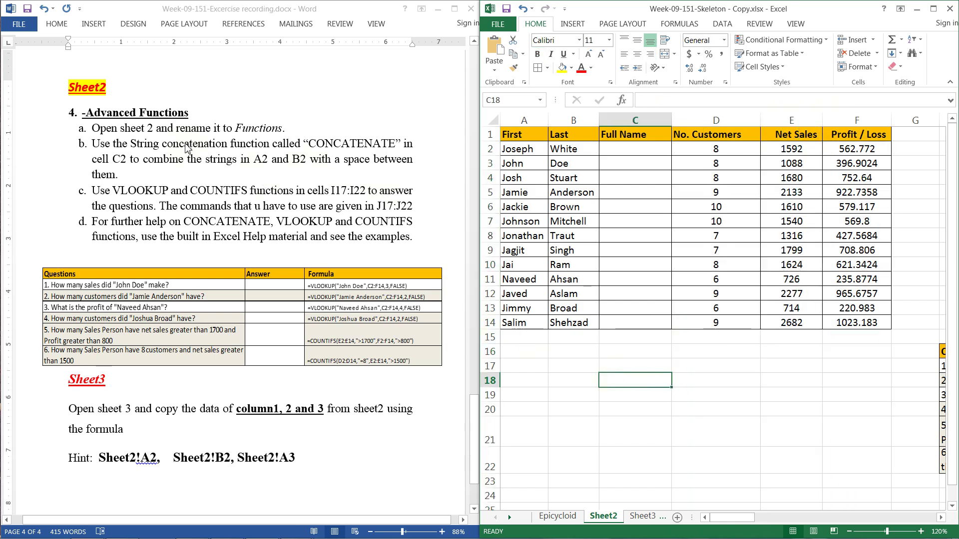
Step: Highlight the "Advanced Functions" heading and instruction a, about renaming sheet 2, in yellow in the Word exercise document
{"action": "left_click", "coordinate": [154, 134]}
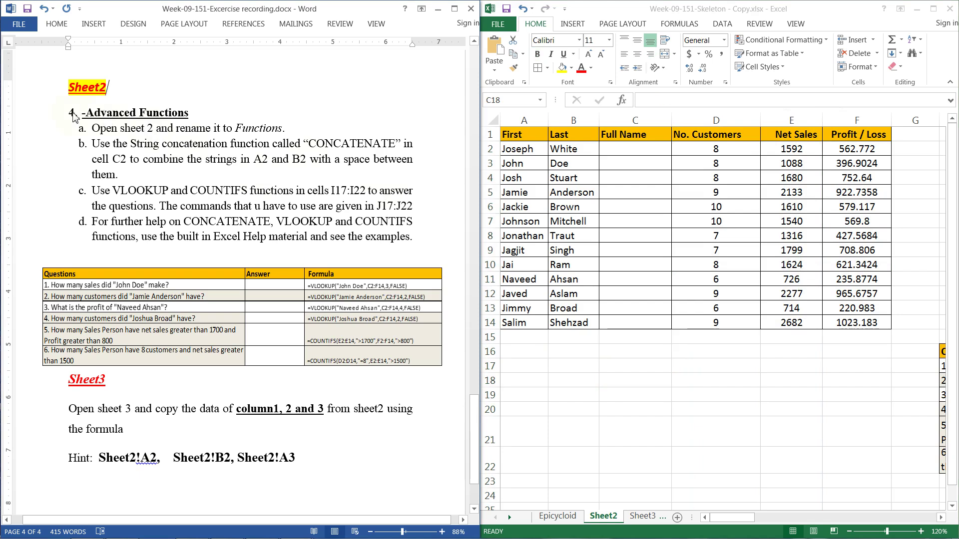
{"action": "left_click_drag", "start_coordinate": [85, 114], "coordinate": [194, 114]}
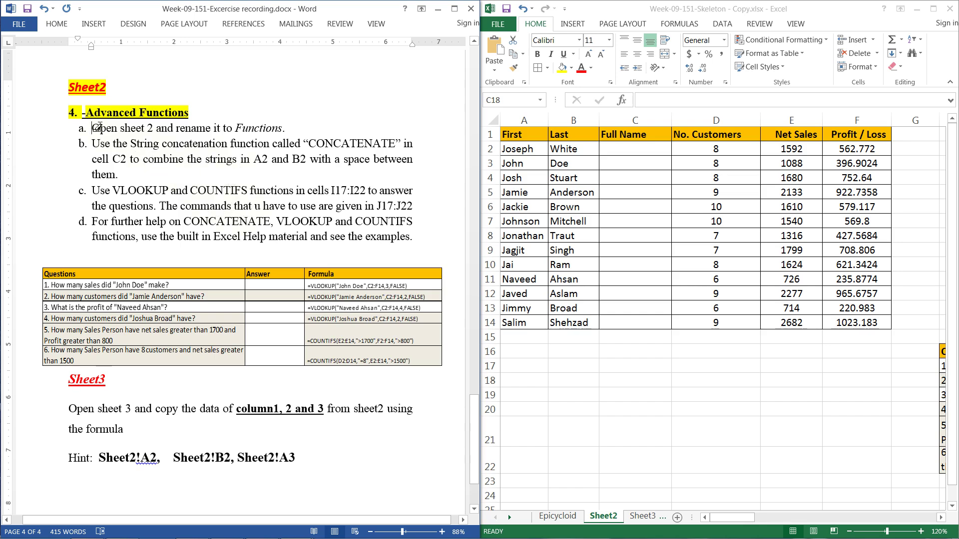
{"action": "left_click_drag", "start_coordinate": [95, 128], "coordinate": [285, 129]}
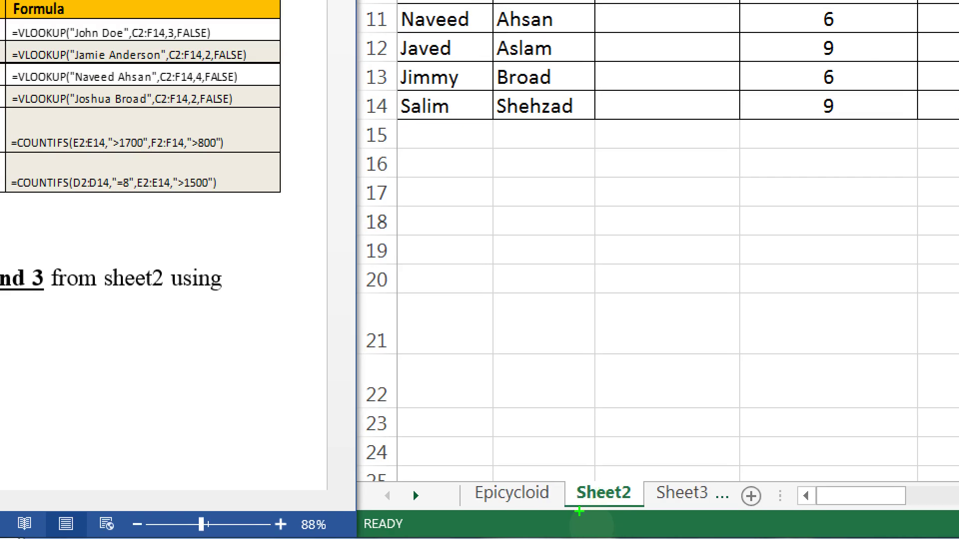
Step: Rename the worksheet Sheet2 as Functions in the Excel workbook
{"action": "left_click_drag", "start_coordinate": [580, 512], "coordinate": [635, 505]}
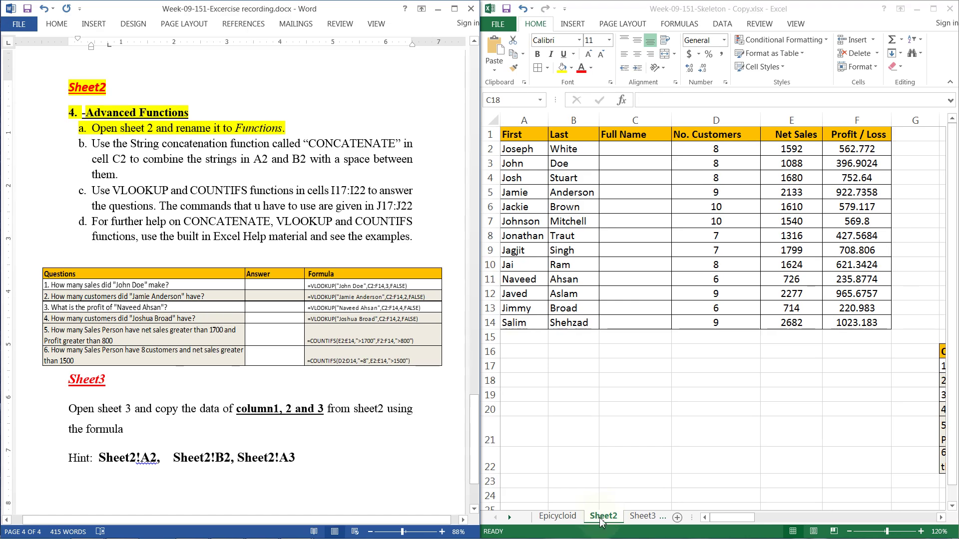
{"action": "left_click", "coordinate": [601, 520]}
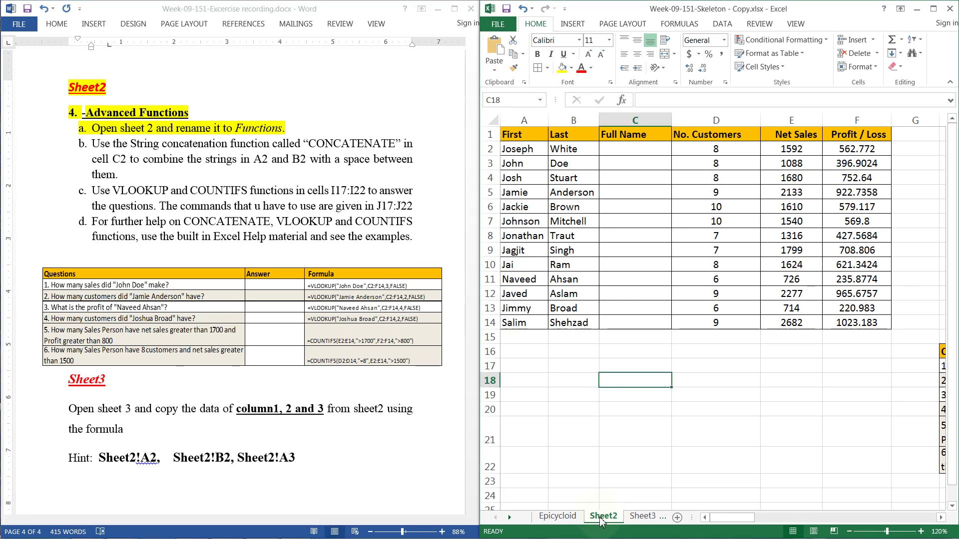
{"action": "double_click", "coordinate": [603, 516]}
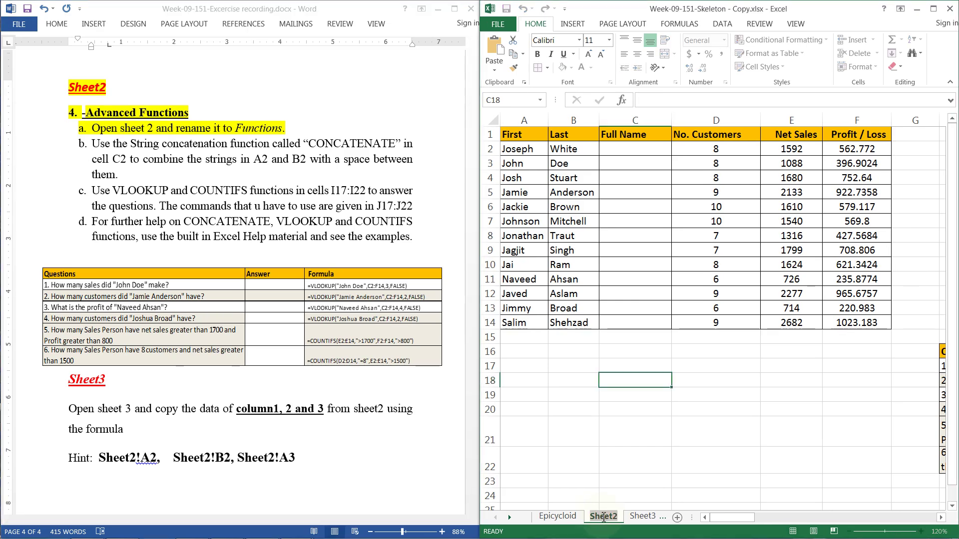
{"action": "type", "text": "F"}
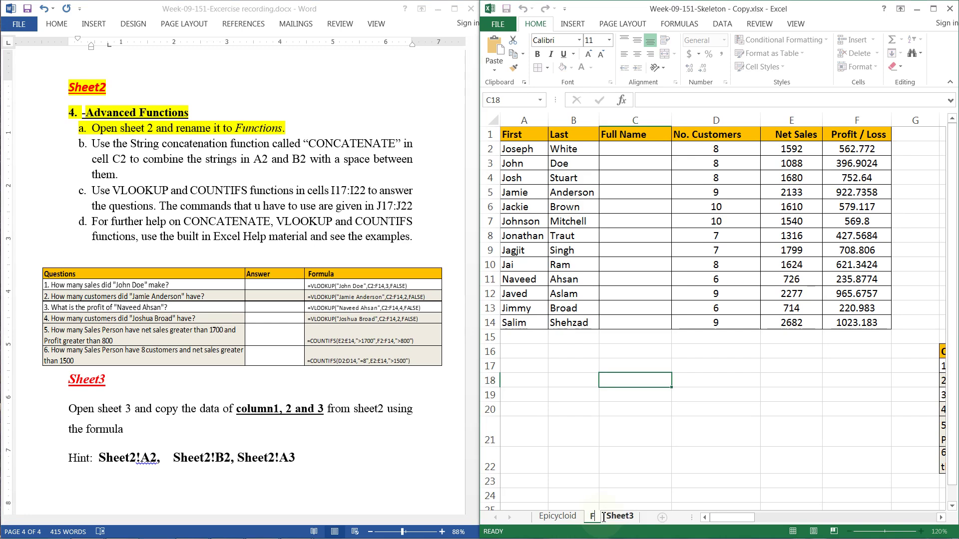
{"action": "type", "text": "unction"}
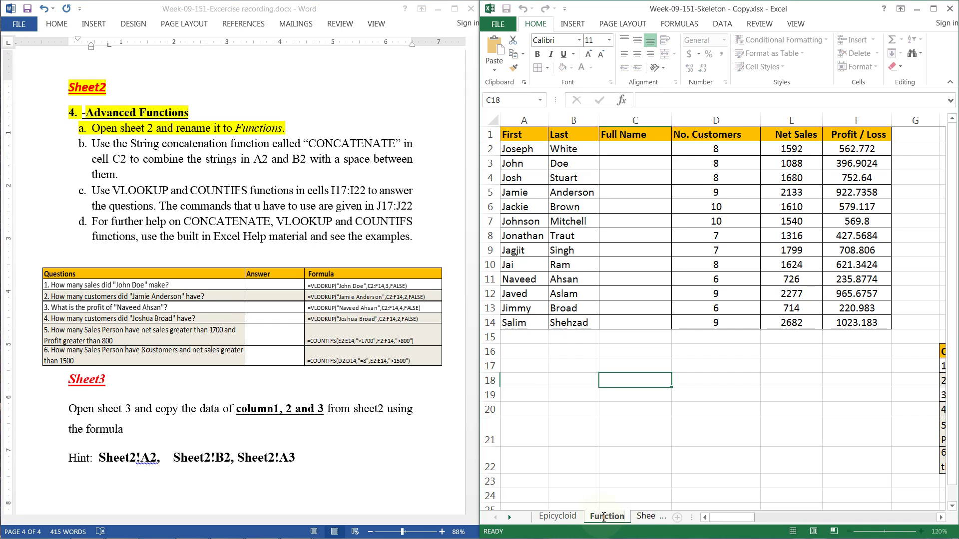
{"action": "type", "text": "s"}
{"action": "key", "text": "Return"}
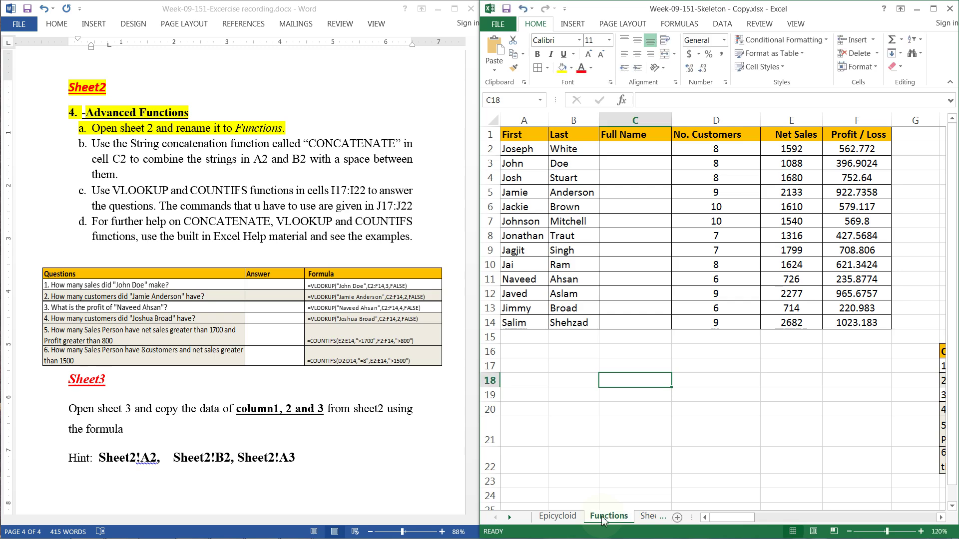
Step: Highlight instruction b about CONCATENATE in yellow in Word, and check cells C2, A2 and B2 in Excel
{"action": "left_click", "coordinate": [94, 144]}
{"action": "mouse_move", "coordinate": [94, 144]}
{"action": "left_mouse_down"}
{"action": "mouse_move", "coordinate": [407, 144]}
{"action": "mouse_move", "coordinate": [133, 159]}
{"action": "mouse_move", "coordinate": [412, 166]}
{"action": "mouse_move", "coordinate": [273, 174]}
{"action": "left_mouse_up"}
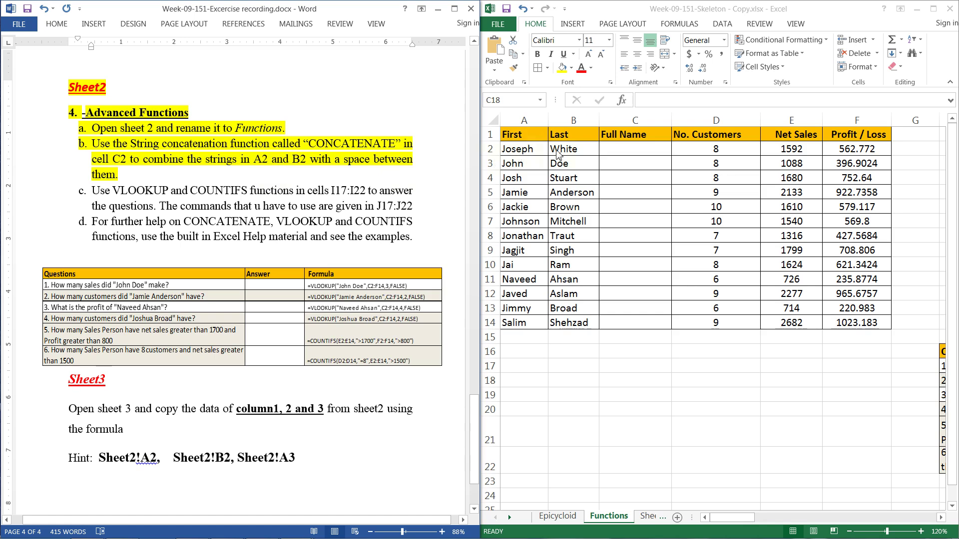
{"action": "left_click", "coordinate": [636, 150]}
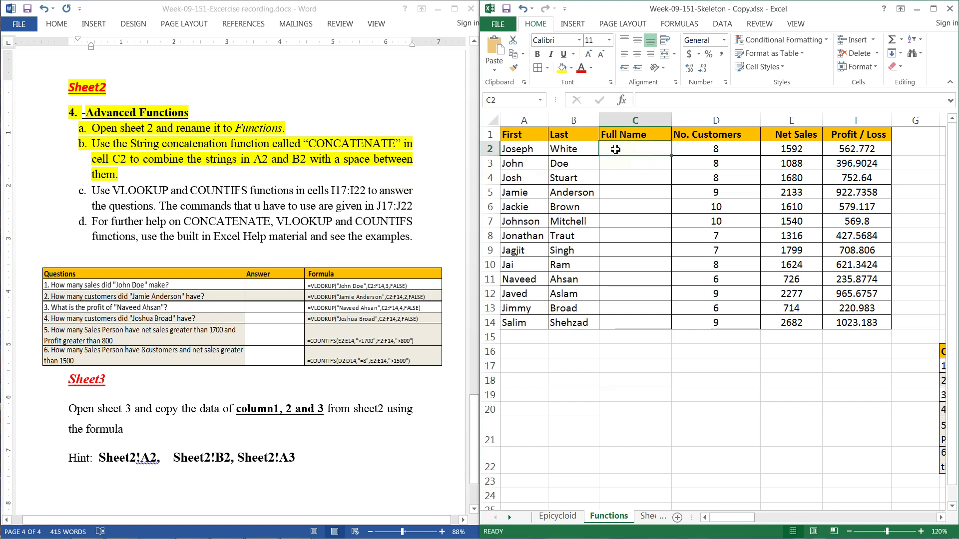
{"action": "left_click", "coordinate": [524, 150]}
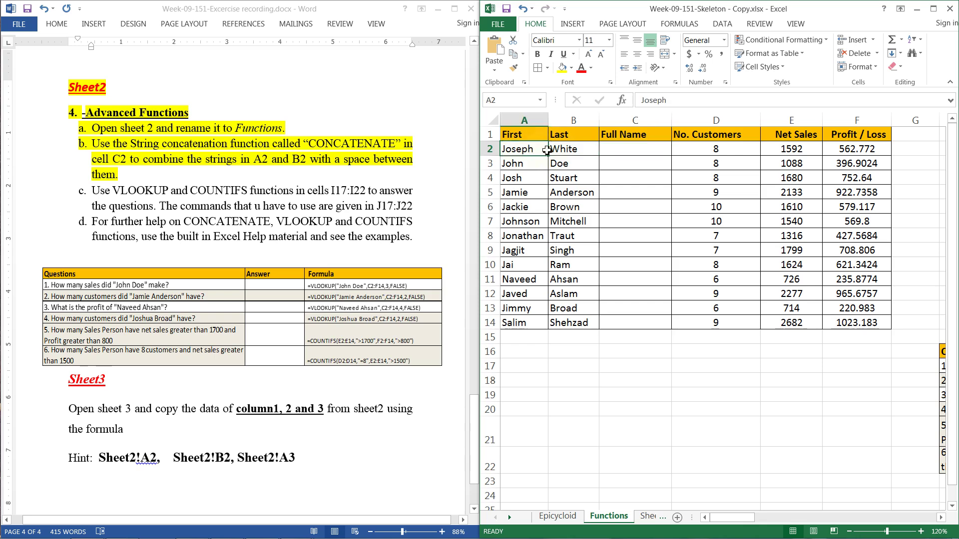
{"action": "left_click", "coordinate": [571, 150]}
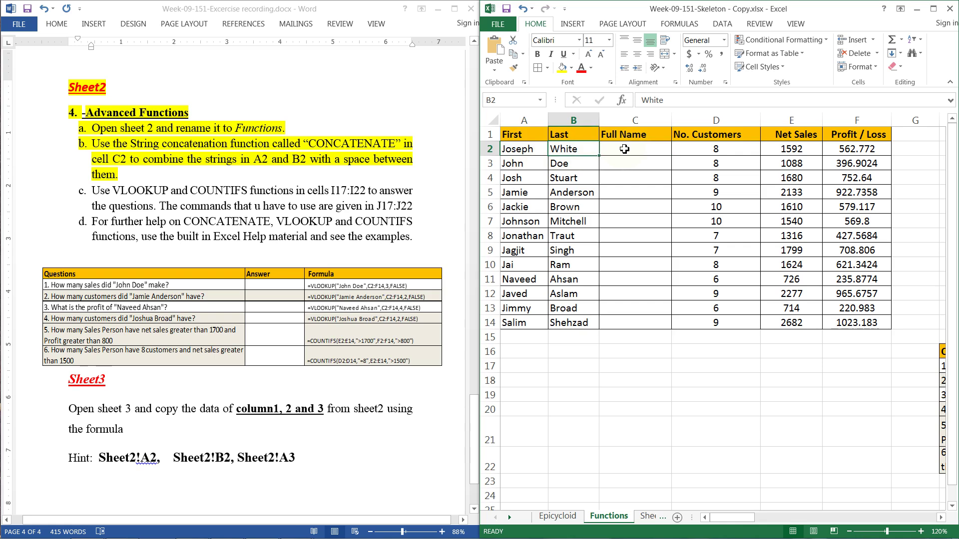
Step: Enter the formula =CONCATENATE(A2," ",B2) in cell C2 to join the first and last name with a space
{"action": "left_click", "coordinate": [624, 150]}
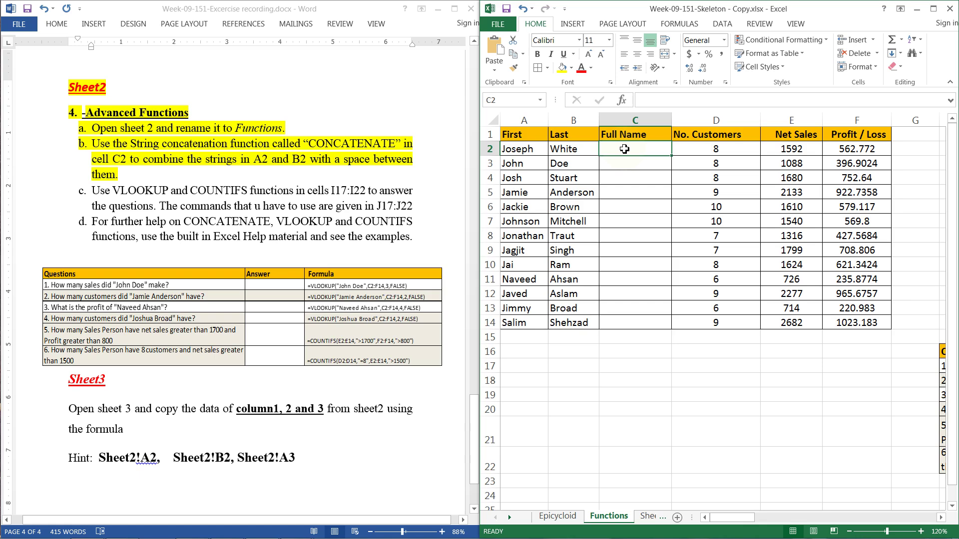
{"action": "type", "text": "=con"}
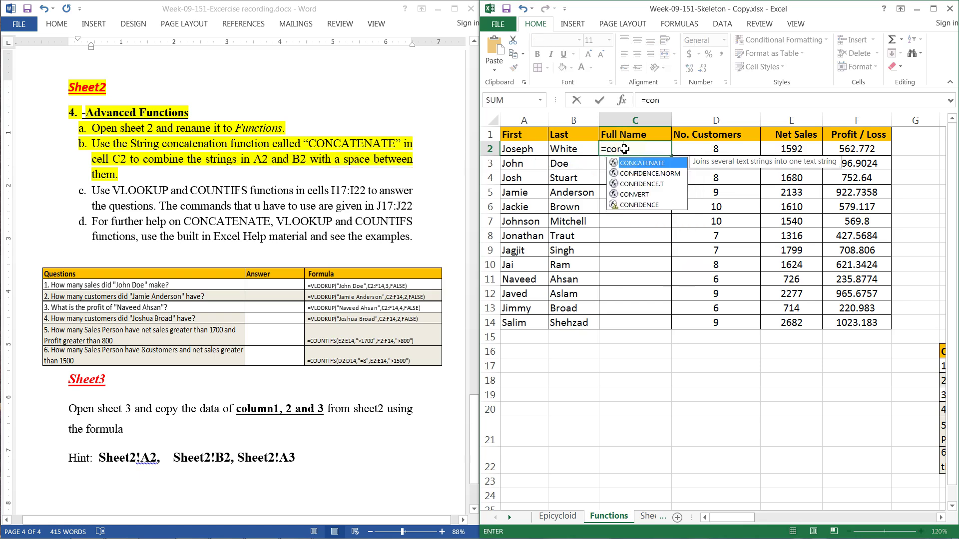
{"action": "double_click", "coordinate": [656, 165]}
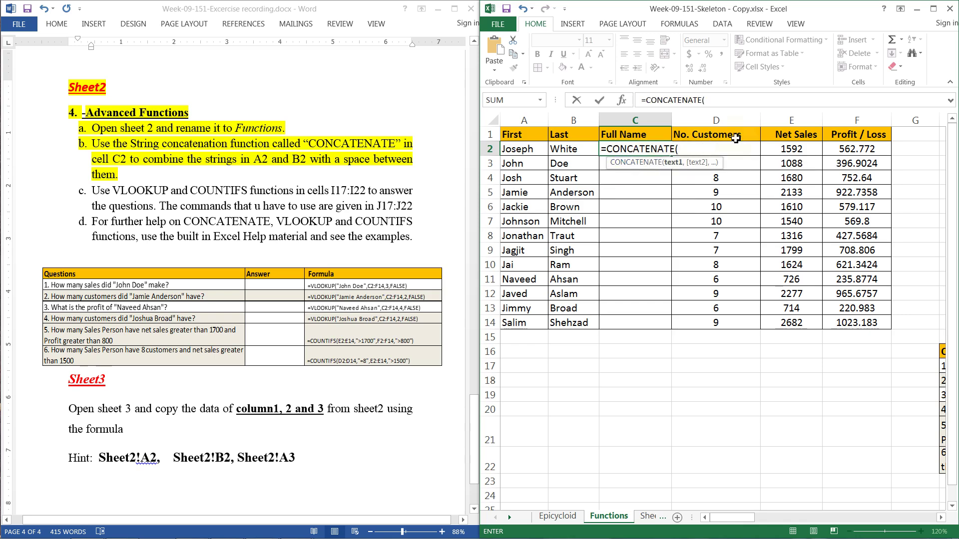
{"action": "left_click", "coordinate": [521, 151]}
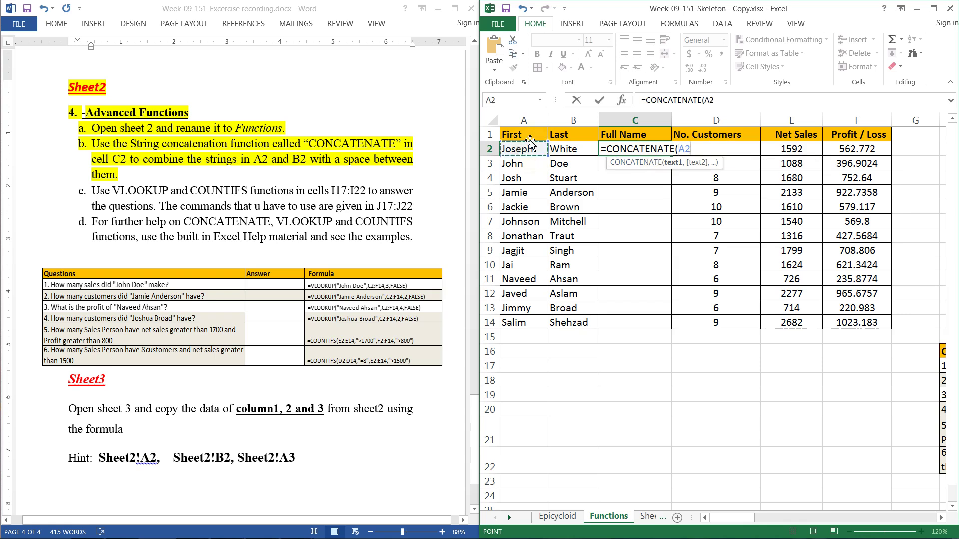
{"action": "type", "text": ","}
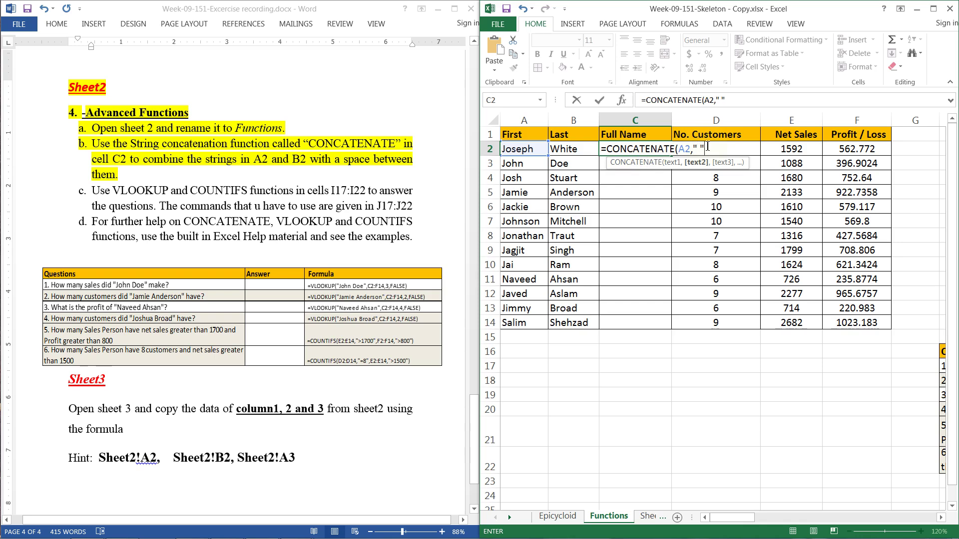
{"action": "type", "text": ","}
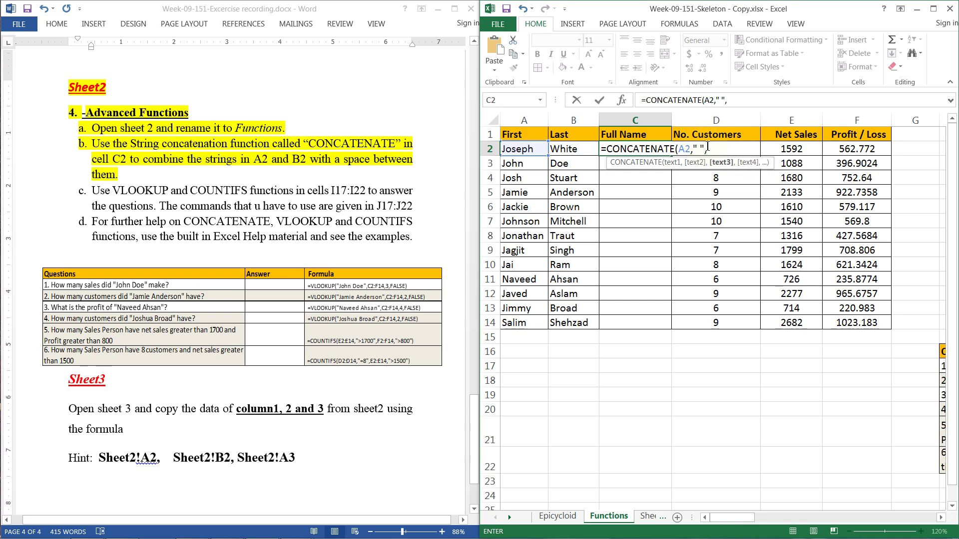
{"action": "left_click", "coordinate": [558, 151]}
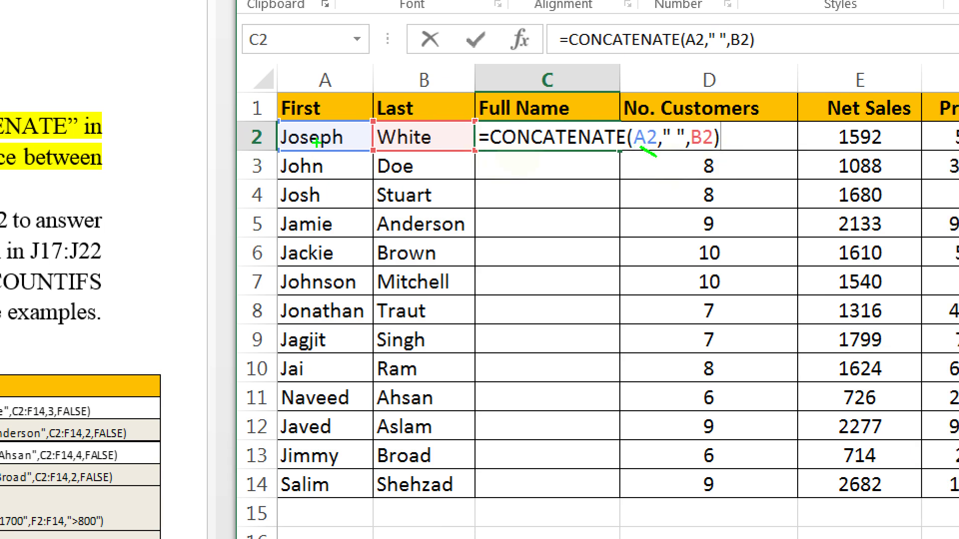
{"action": "left_click_drag", "start_coordinate": [317, 148], "coordinate": [358, 170]}
{"action": "left_click_drag", "start_coordinate": [712, 155], "coordinate": [747, 184]}
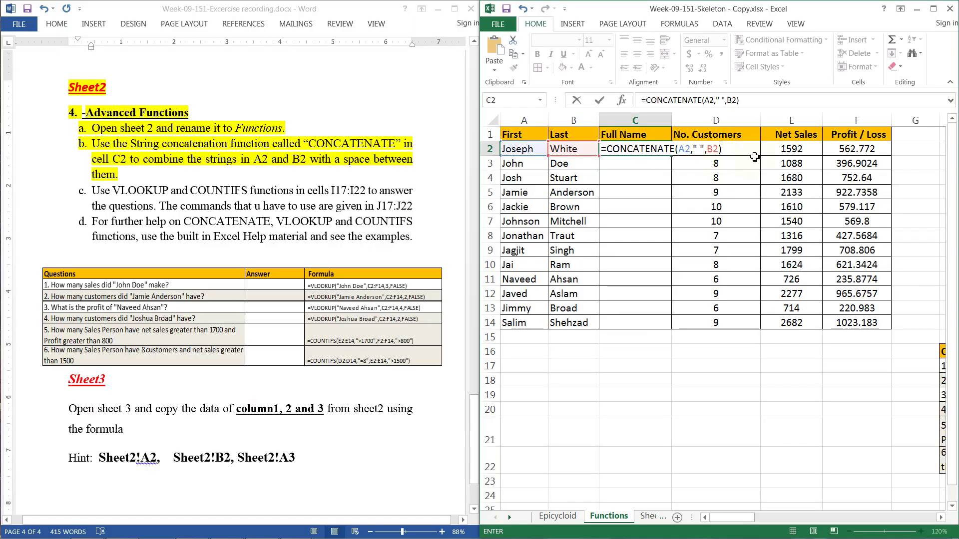
{"action": "key", "text": "Return"}
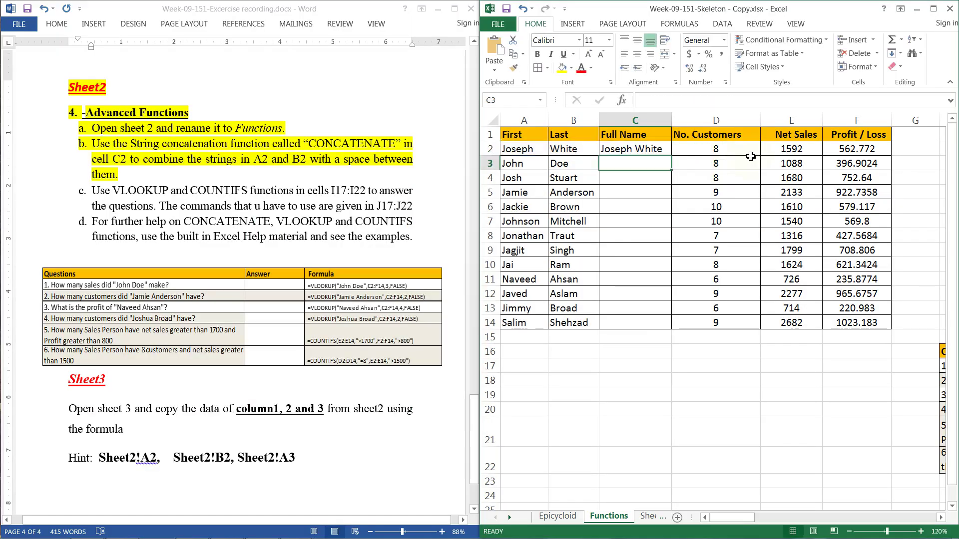
Step: Fill the CONCATENATE formula from C2 down to C14 and widen the Full Name column to fit the names
{"action": "left_click", "coordinate": [644, 148]}
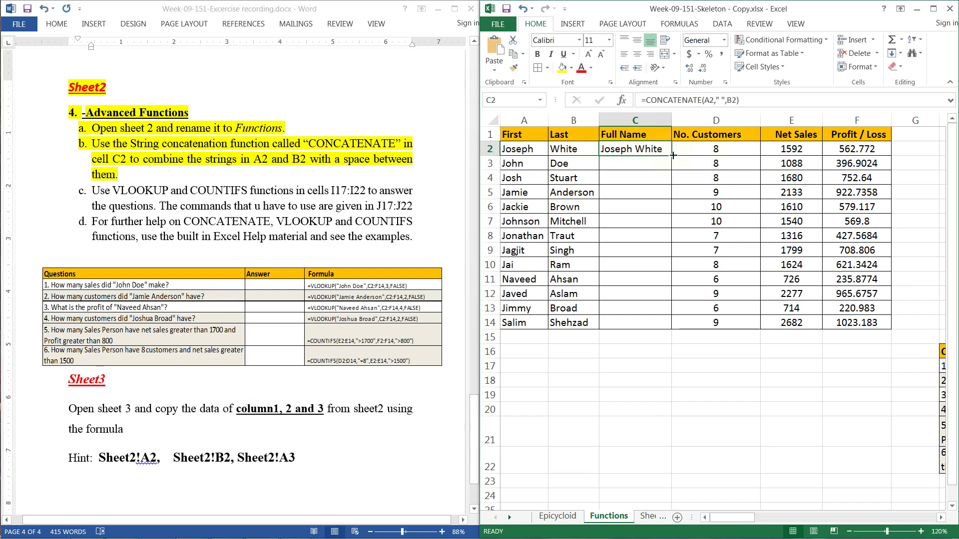
{"action": "left_click_drag", "start_coordinate": [673, 155], "coordinate": [664, 325]}
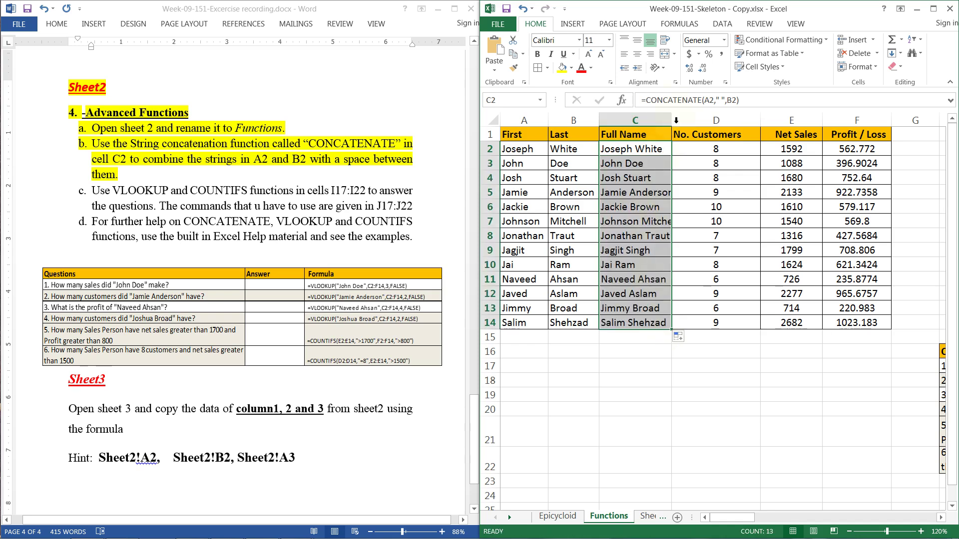
{"action": "left_click_drag", "start_coordinate": [672, 120], "coordinate": [686, 121]}
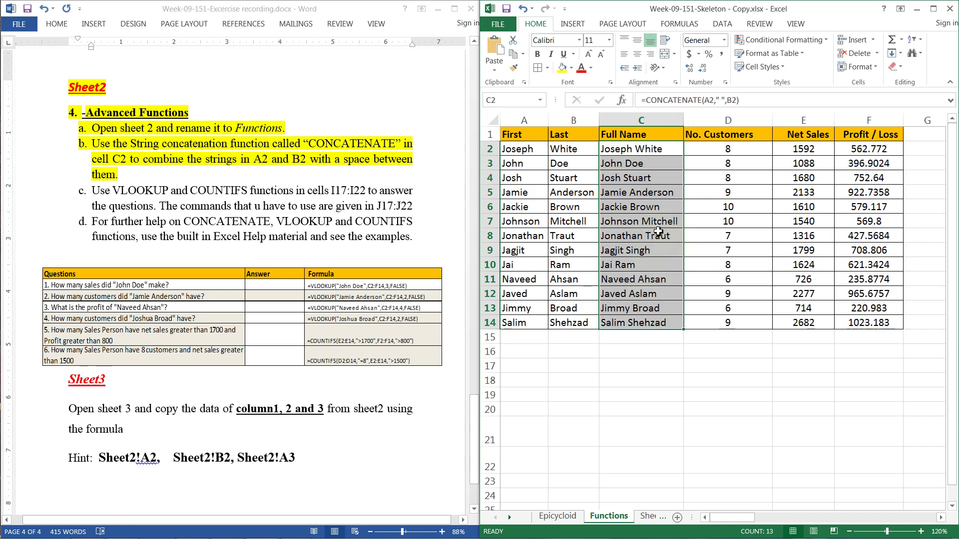
Step: Highlight instruction c about using VLOOKUP and COUNTIFS in yellow in the Word exercise document
{"action": "left_click", "coordinate": [98, 194]}
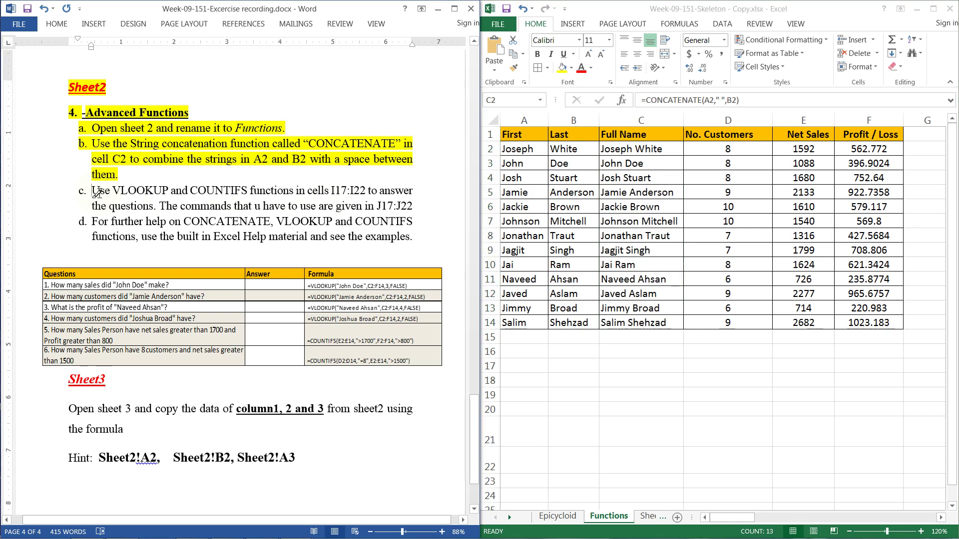
{"action": "left_click_drag", "start_coordinate": [97, 194], "coordinate": [407, 194]}
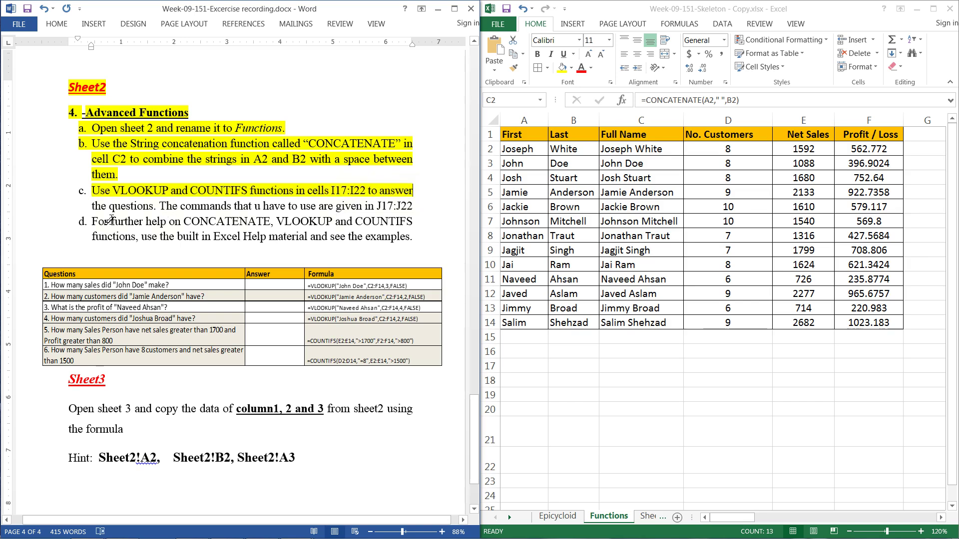
{"action": "left_click_drag", "start_coordinate": [94, 207], "coordinate": [416, 208]}
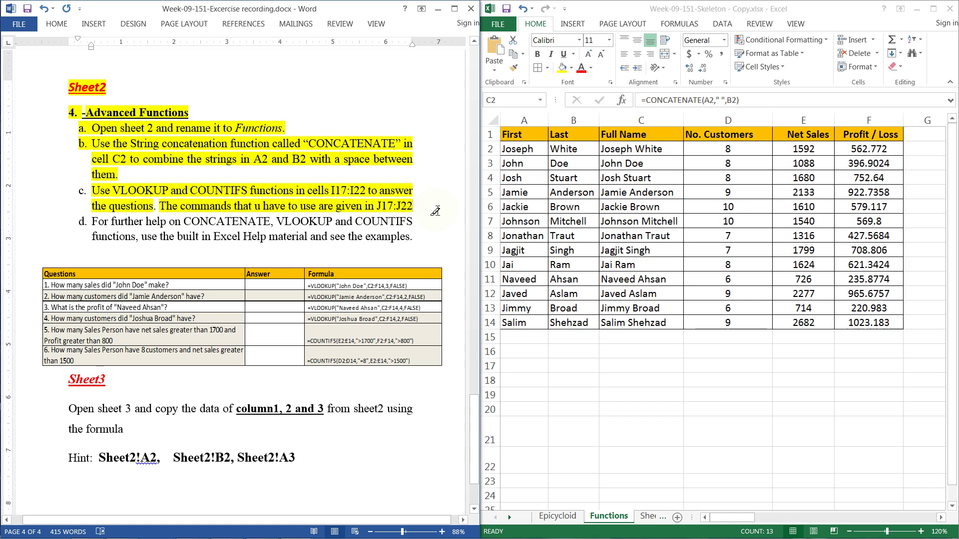
Step: Examine the Questions table in Excel, including answer cells I17:I22 and the given formulas in J17:J22
{"action": "left_click", "coordinate": [746, 518]}
{"action": "left_click", "coordinate": [942, 519]}
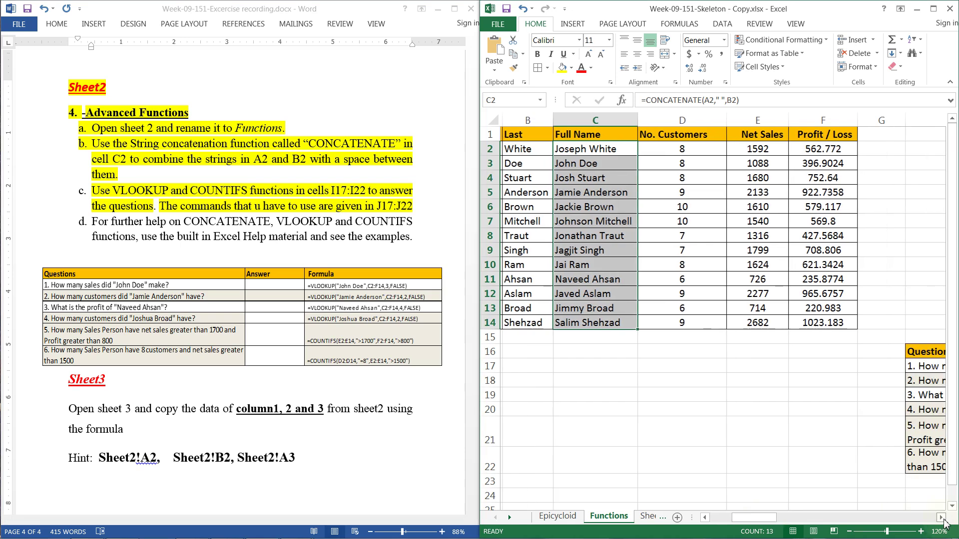
{"action": "left_click_drag", "start_coordinate": [919, 518], "coordinate": [883, 520]}
{"action": "left_click", "coordinate": [682, 366]}
{"action": "left_click_drag", "start_coordinate": [682, 366], "coordinate": [690, 468]}
{"action": "left_click_drag", "start_coordinate": [849, 520], "coordinate": [872, 520]}
{"action": "left_click_drag", "start_coordinate": [844, 371], "coordinate": [861, 466]}
{"action": "left_click_drag", "start_coordinate": [889, 520], "coordinate": [917, 522]}
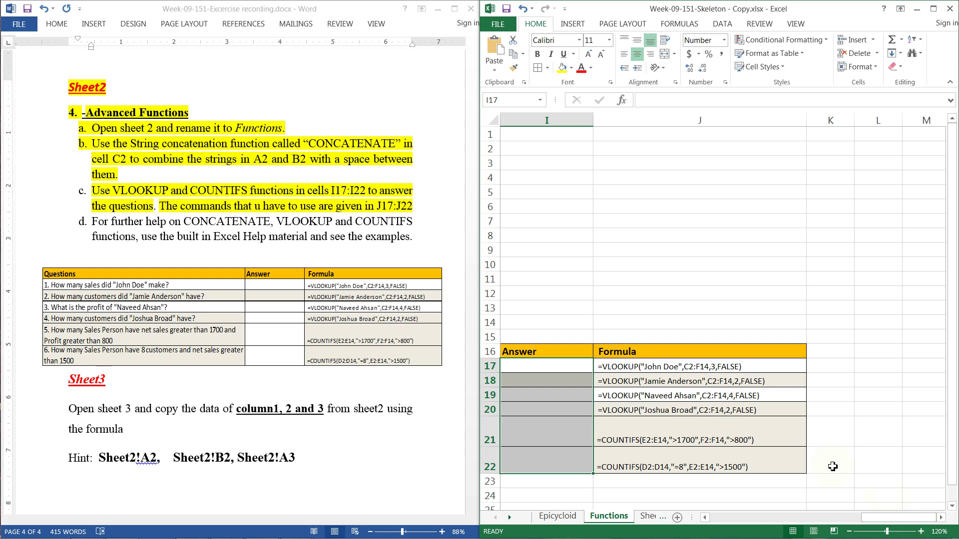
{"action": "left_click_drag", "start_coordinate": [700, 368], "coordinate": [716, 473]}
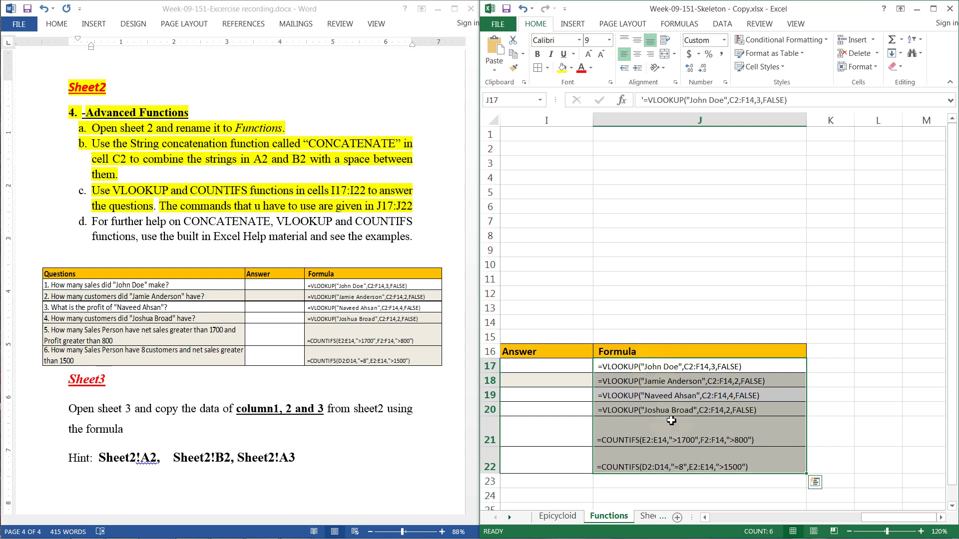
{"action": "left_click_drag", "start_coordinate": [883, 520], "coordinate": [868, 521]}
{"action": "left_click_drag", "start_coordinate": [862, 370], "coordinate": [868, 463]}
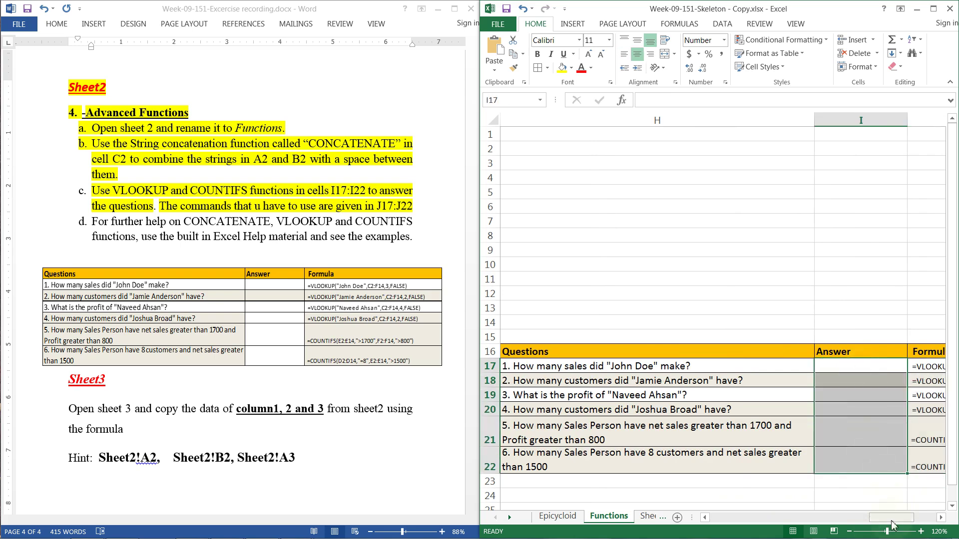
Step: Review the data range C2:F14, from Full Name to Profit / Loss, that the lookup formulas refer to
{"action": "left_click_drag", "start_coordinate": [892, 524], "coordinate": [733, 520]}
{"action": "left_click", "coordinate": [665, 429]}
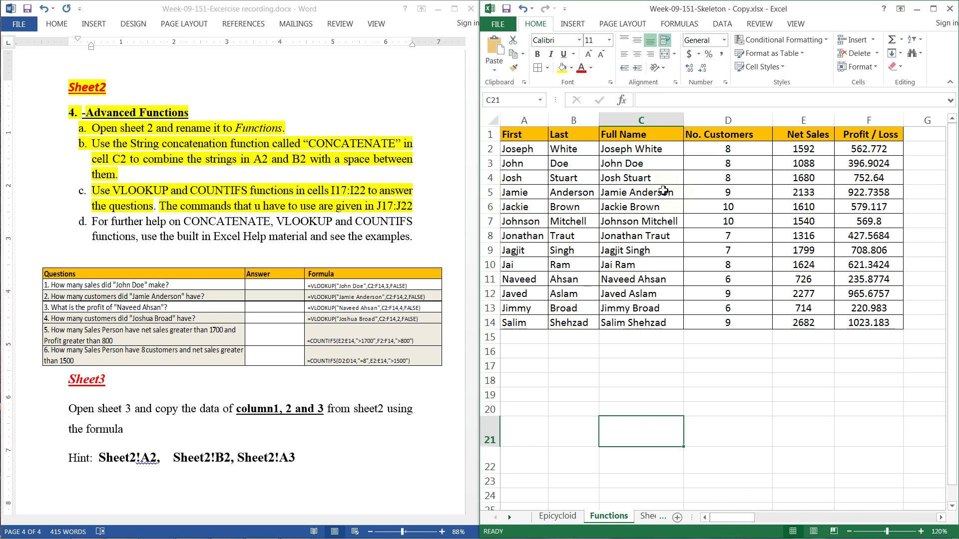
{"action": "left_click_drag", "start_coordinate": [638, 156], "coordinate": [882, 313]}
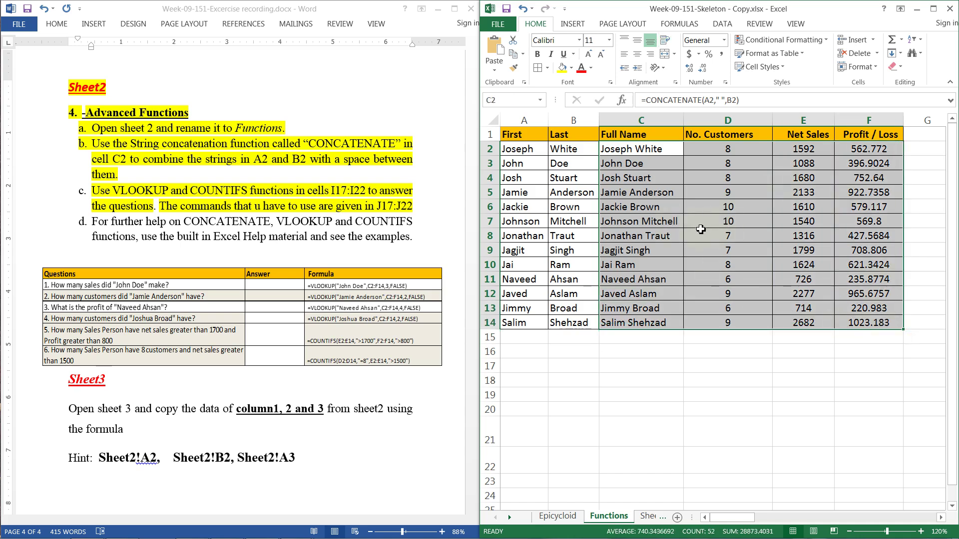
{"action": "left_click", "coordinate": [686, 223]}
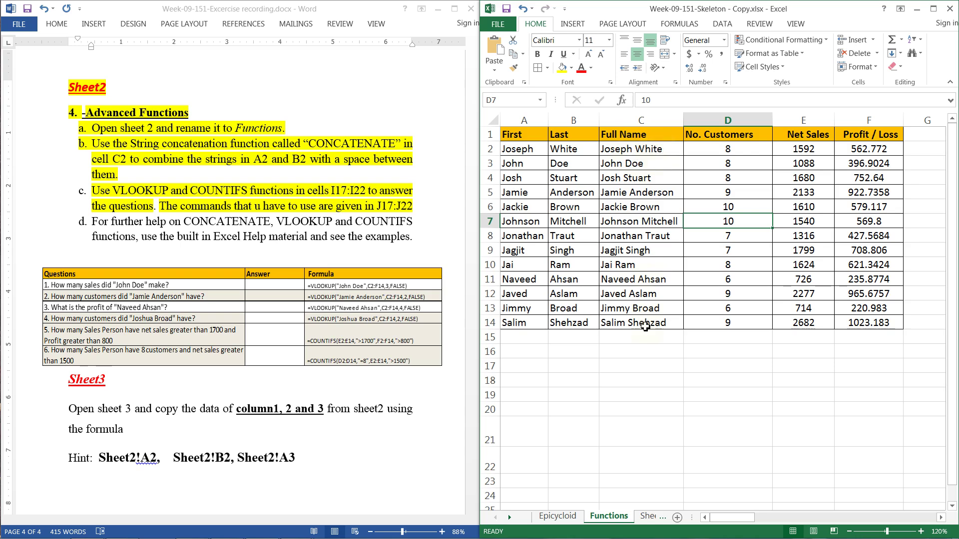
{"action": "left_click_drag", "start_coordinate": [645, 338], "coordinate": [646, 345]}
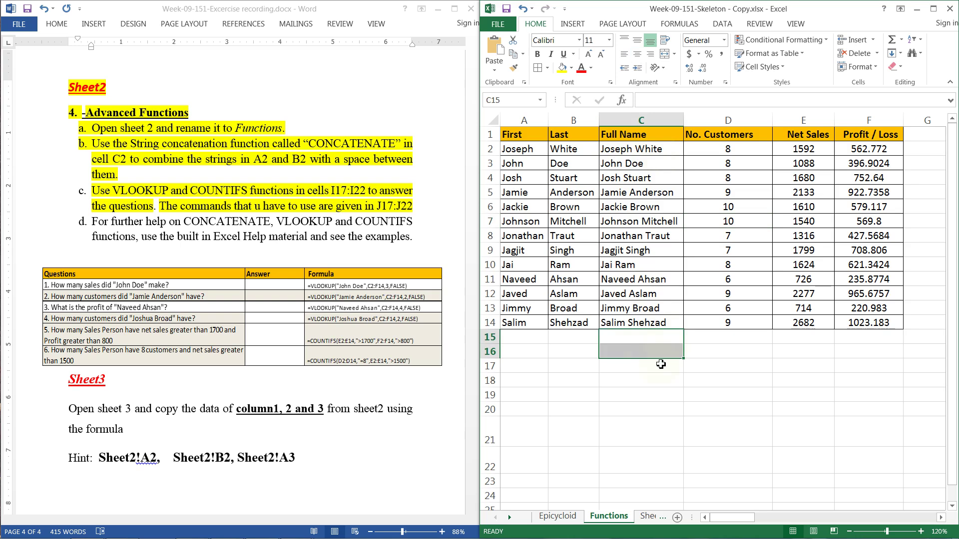
{"action": "left_click", "coordinate": [660, 364]}
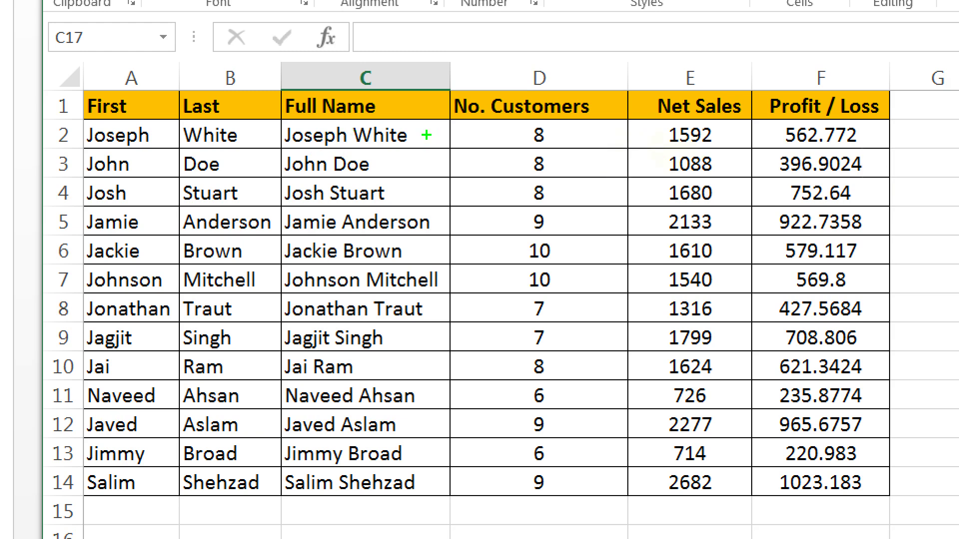
{"action": "left_click_drag", "start_coordinate": [410, 141], "coordinate": [415, 449]}
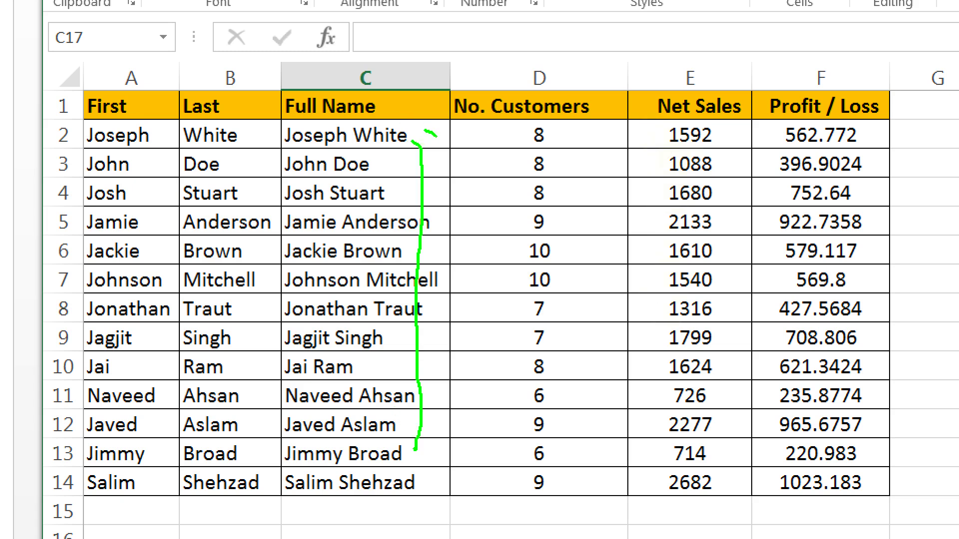
{"action": "left_click_drag", "start_coordinate": [436, 135], "coordinate": [489, 123]}
{"action": "left_click_drag", "start_coordinate": [864, 130], "coordinate": [933, 114]}
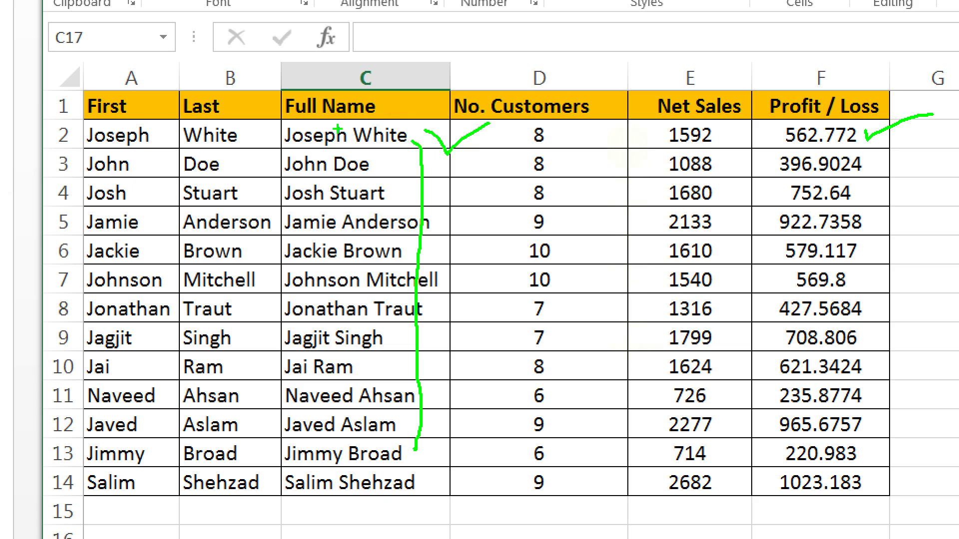
{"action": "left_click_drag", "start_coordinate": [344, 119], "coordinate": [410, 97]}
{"action": "left_click_drag", "start_coordinate": [520, 65], "coordinate": [569, 78]}
{"action": "mouse_move", "coordinate": [642, 80]}
{"action": "left_mouse_down"}
{"action": "mouse_move", "coordinate": [654, 92]}
{"action": "mouse_move", "coordinate": [718, 70]}
{"action": "left_mouse_up"}
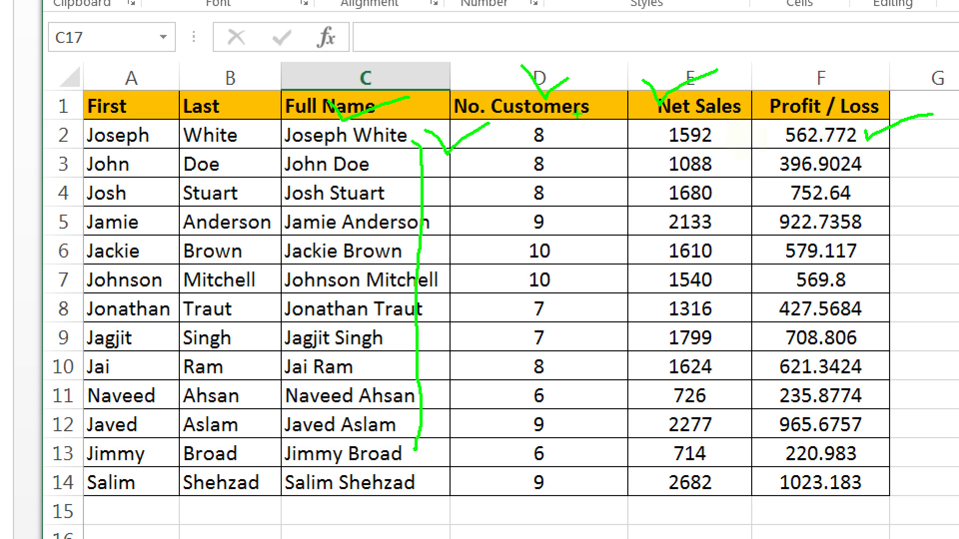
{"action": "mouse_move", "coordinate": [788, 70]}
{"action": "left_mouse_down"}
{"action": "mouse_move", "coordinate": [814, 105]}
{"action": "mouse_move", "coordinate": [877, 65]}
{"action": "left_mouse_up"}
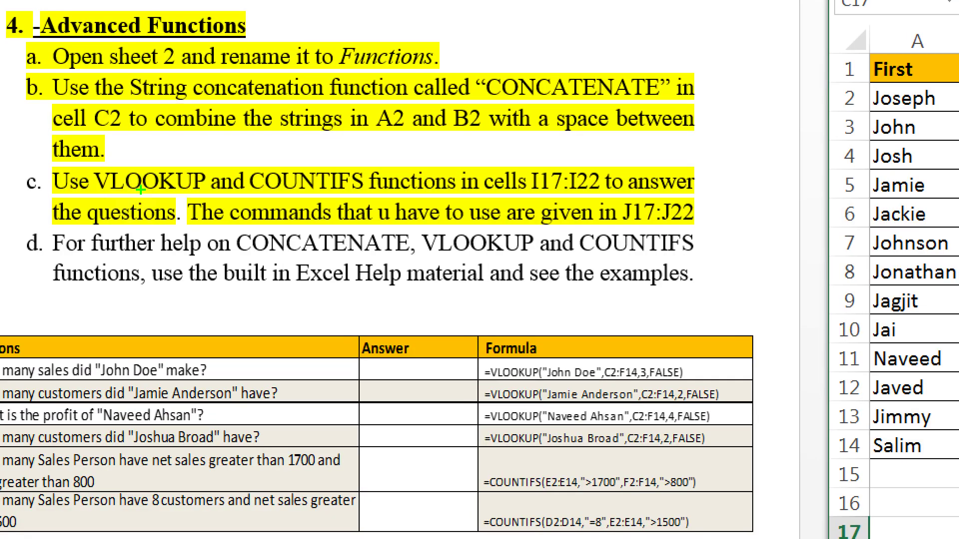
{"action": "left_click_drag", "start_coordinate": [130, 198], "coordinate": [174, 198]}
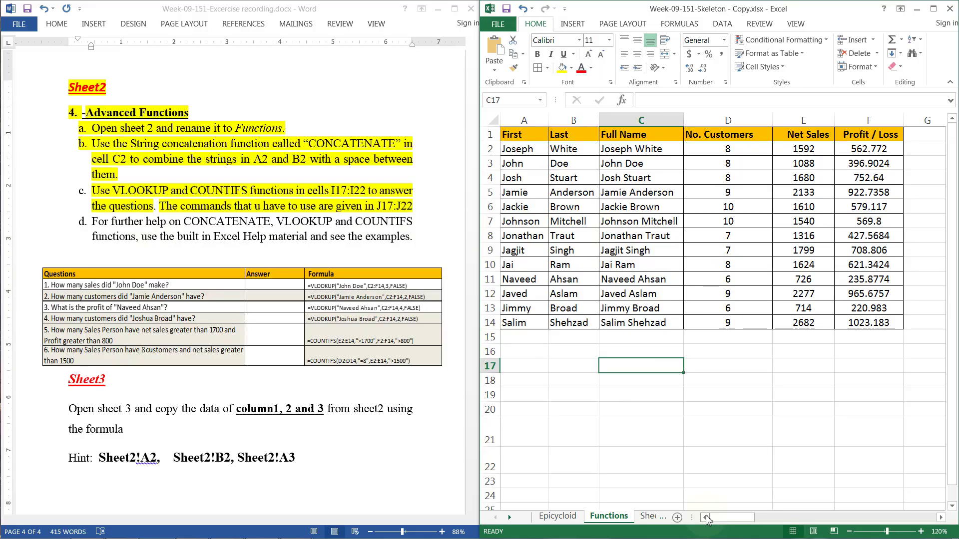
Step: Start a VLOOKUP formula in I17 with the salesperson's full name from question 1 as the lookup value
{"action": "left_click_drag", "start_coordinate": [730, 517], "coordinate": [858, 510]}
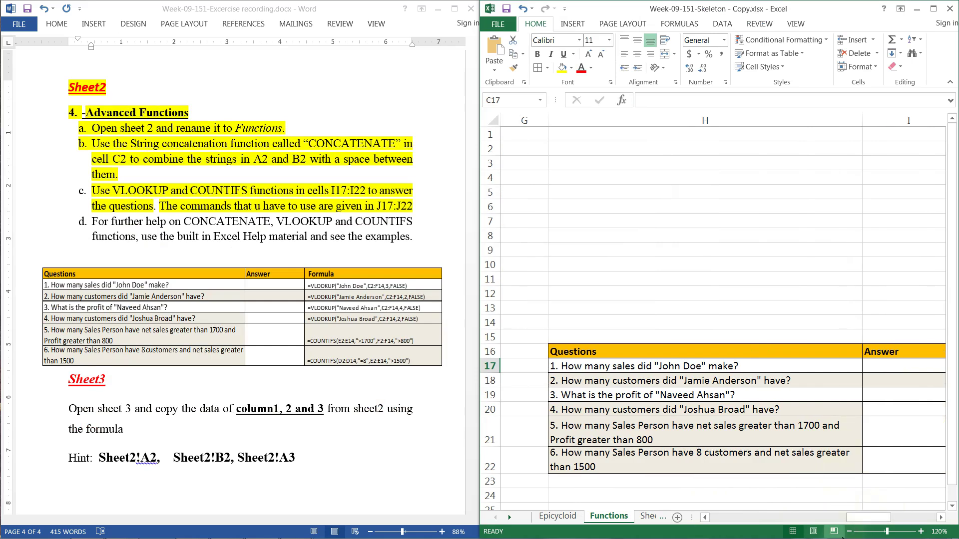
{"action": "left_click", "coordinate": [851, 532]}
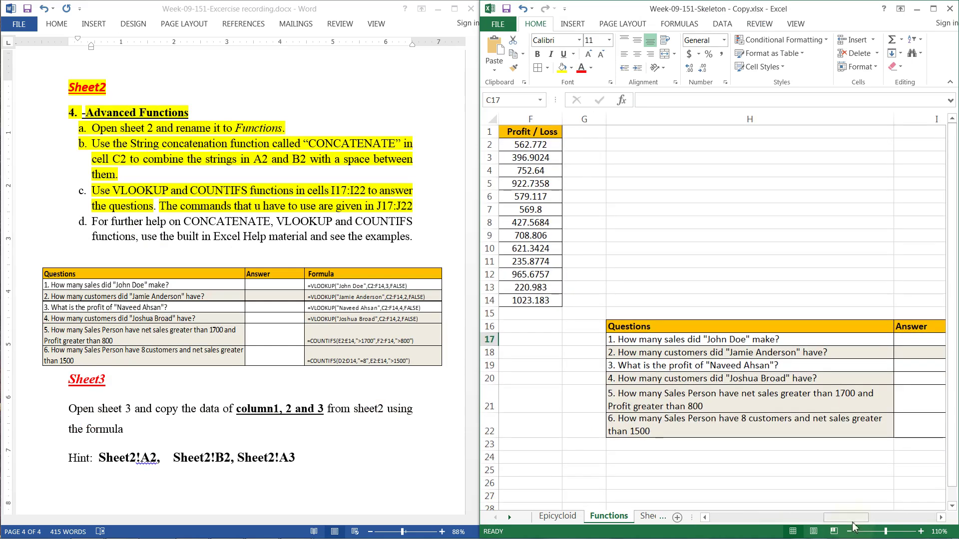
{"action": "left_click_drag", "start_coordinate": [852, 520], "coordinate": [876, 523]}
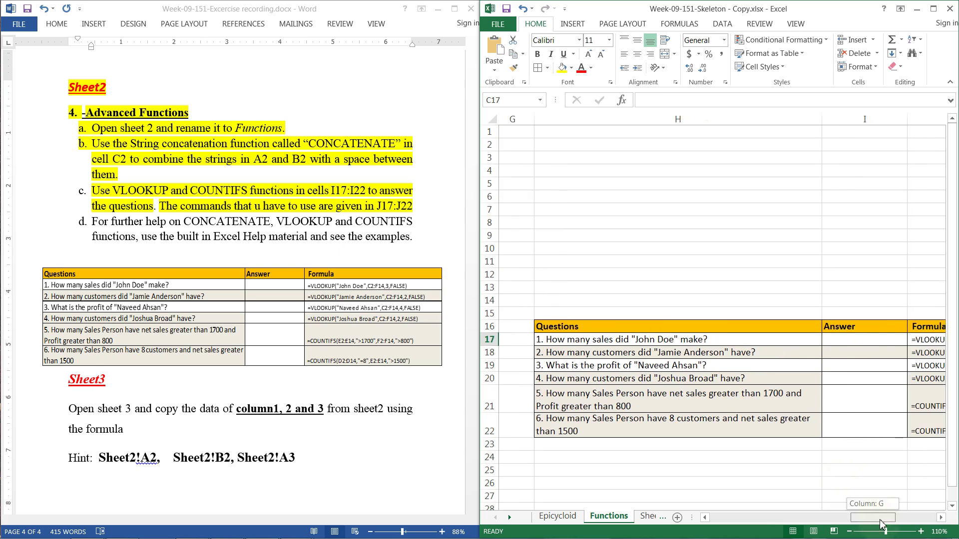
{"action": "left_click", "coordinate": [851, 344]}
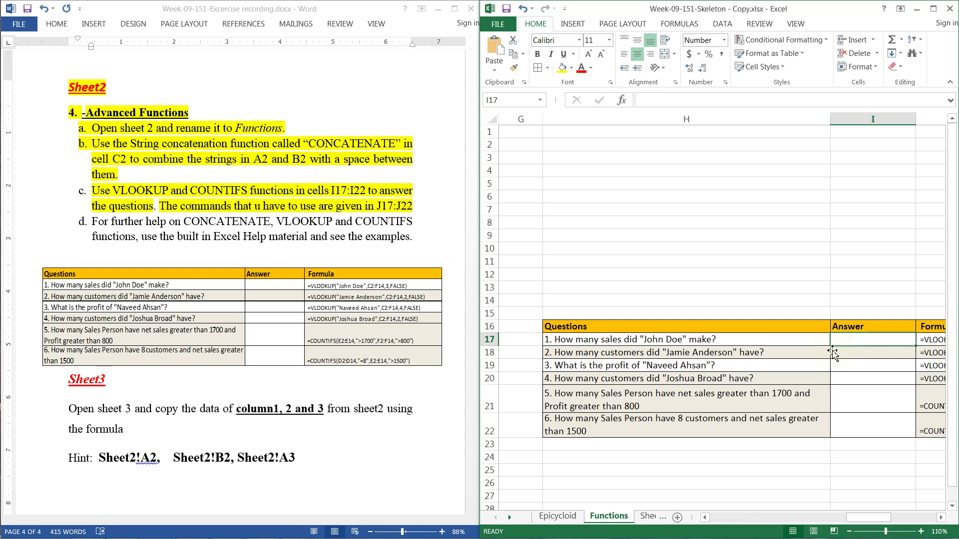
{"action": "type", "text": "="}
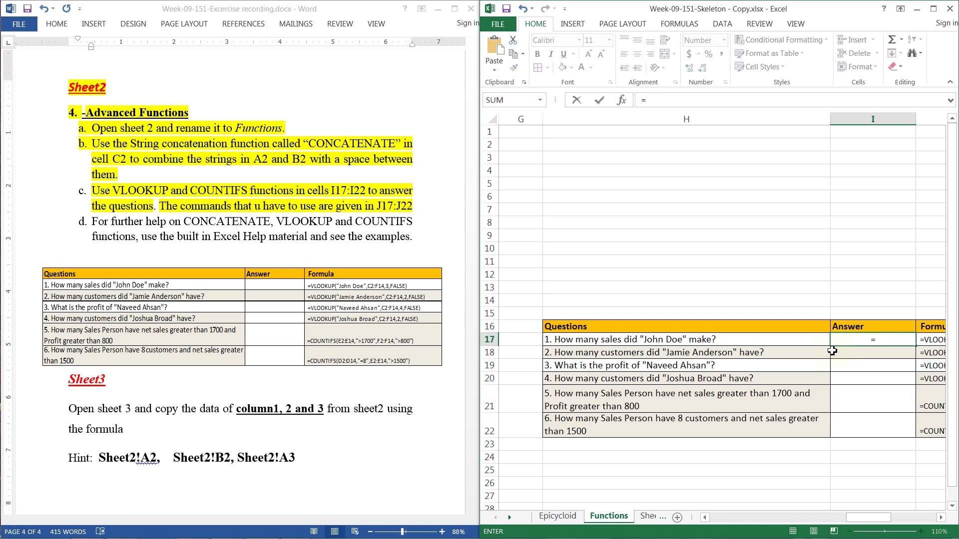
{"action": "type", "text": "vlook"}
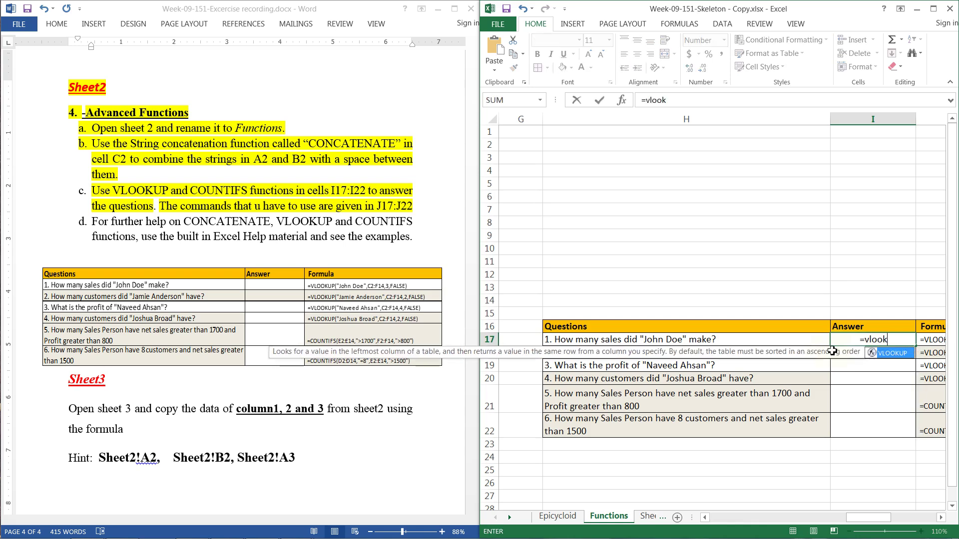
{"action": "double_click", "coordinate": [892, 353]}
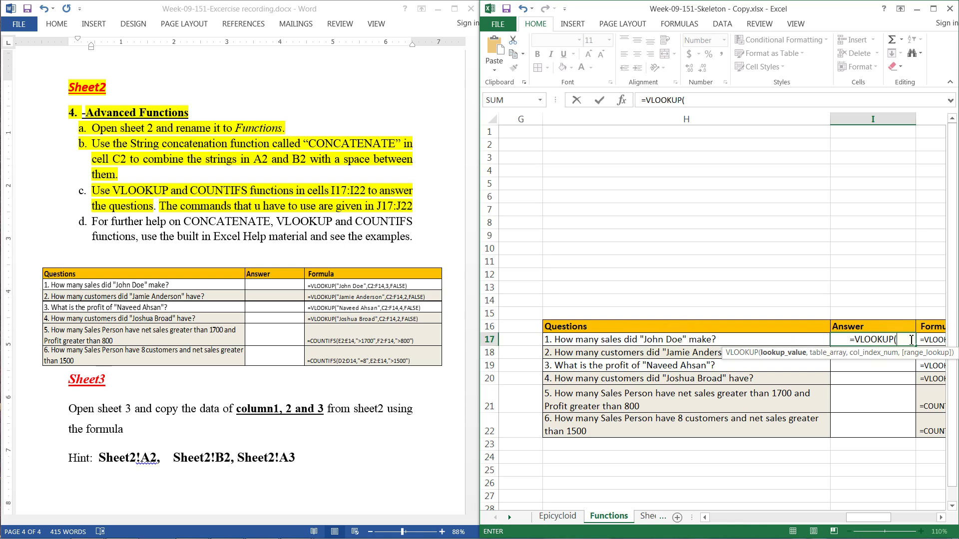
{"action": "type", "text": "\"John D"}
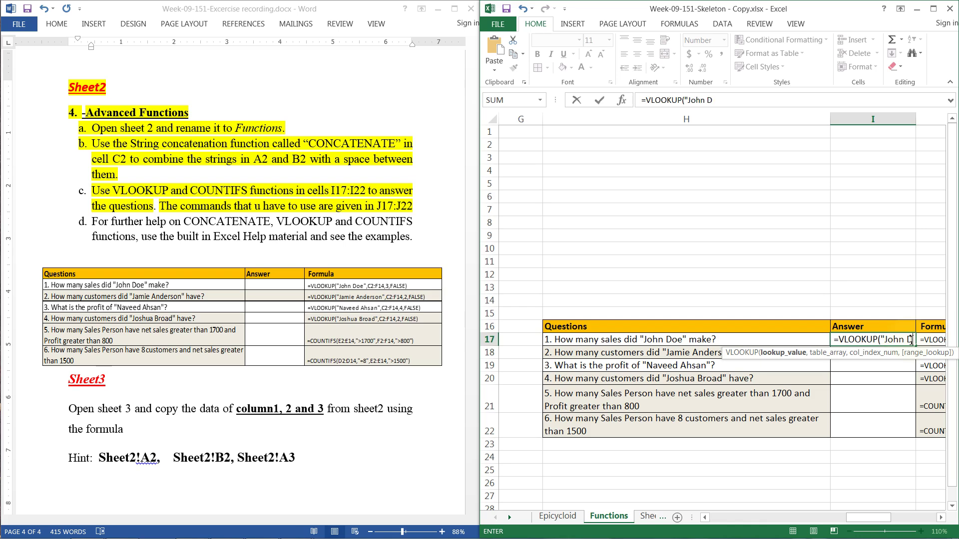
{"action": "type", "text": "oe"}
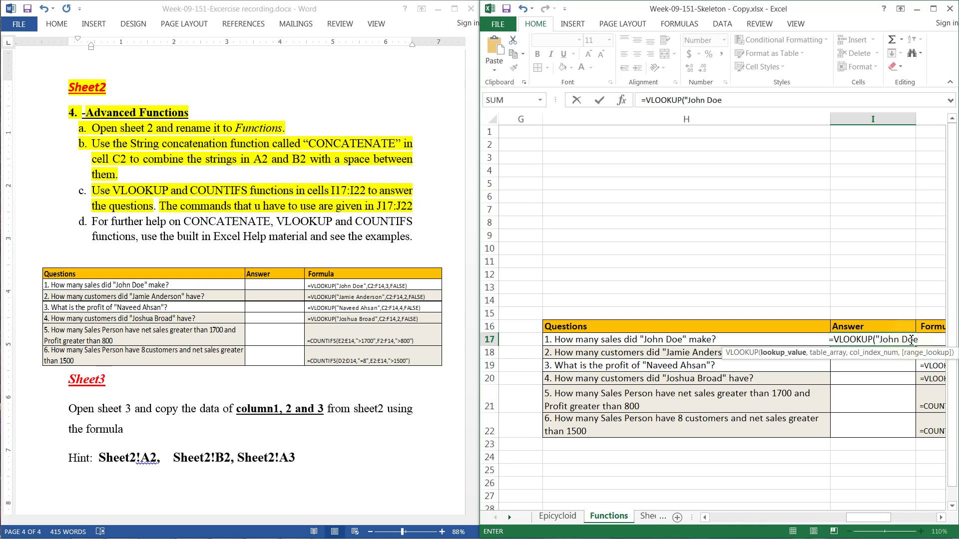
{"action": "type", "text": "\","}
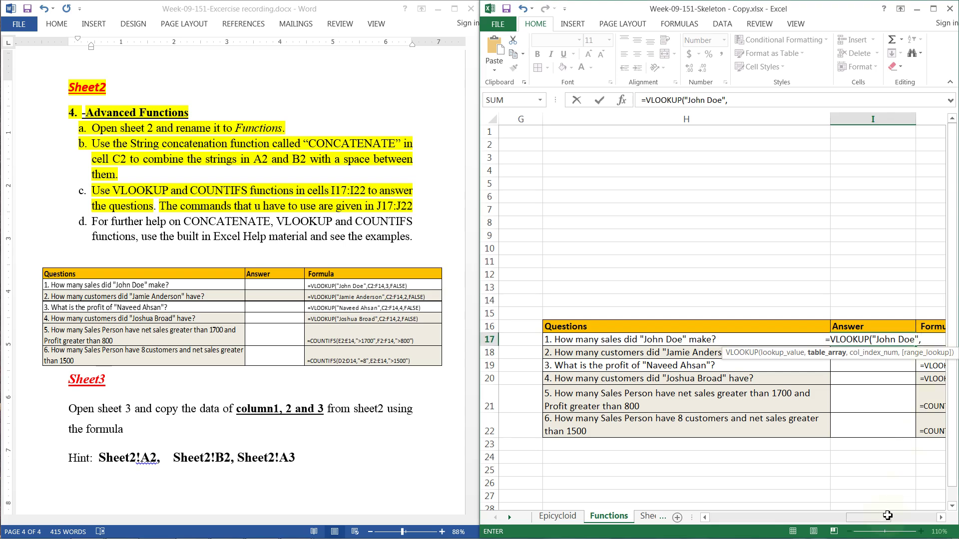
Step: Set the table array of the I17 VLOOKUP to C2:F14, from Full Name to Profit / Loss
{"action": "left_click_drag", "start_coordinate": [888, 516], "coordinate": [739, 526]}
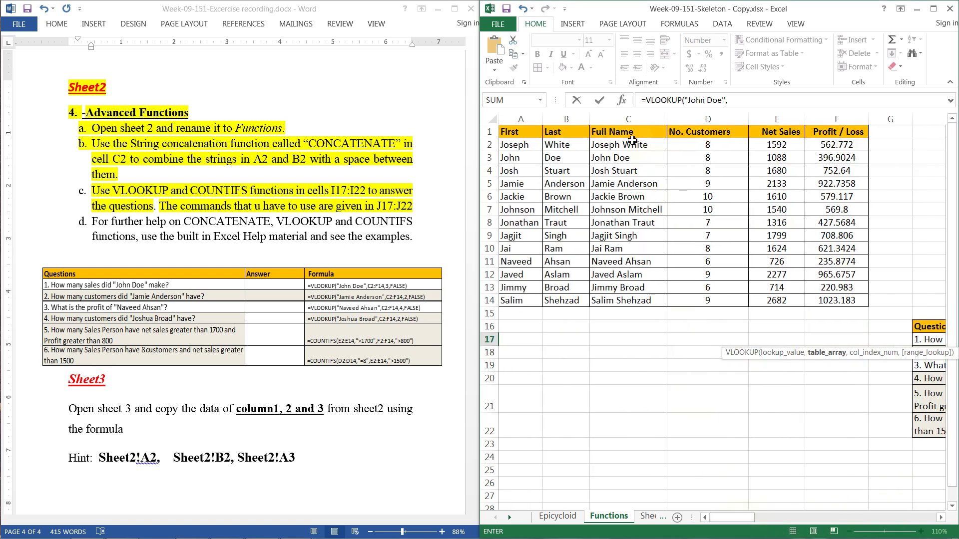
{"action": "left_click_drag", "start_coordinate": [613, 146], "coordinate": [839, 312]}
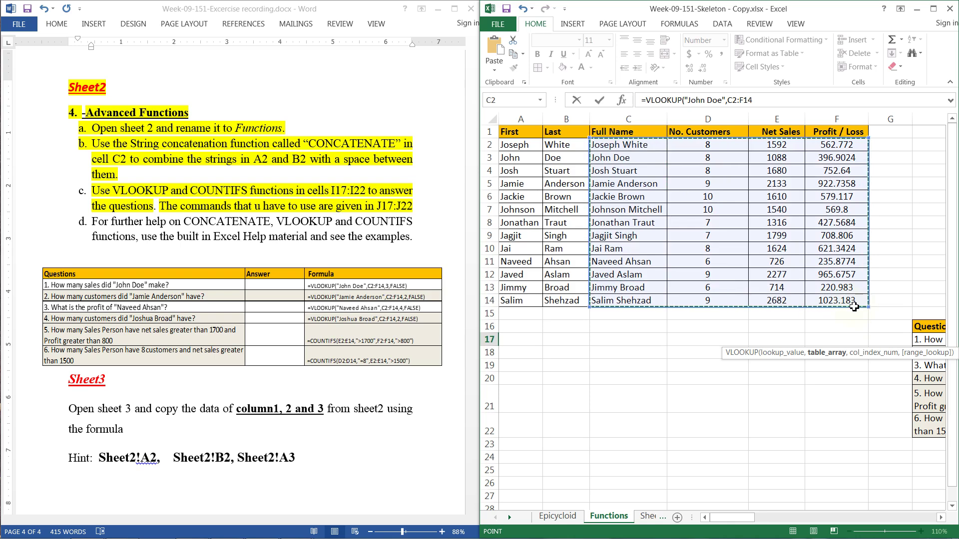
{"action": "left_click_drag", "start_coordinate": [744, 517], "coordinate": [939, 535]}
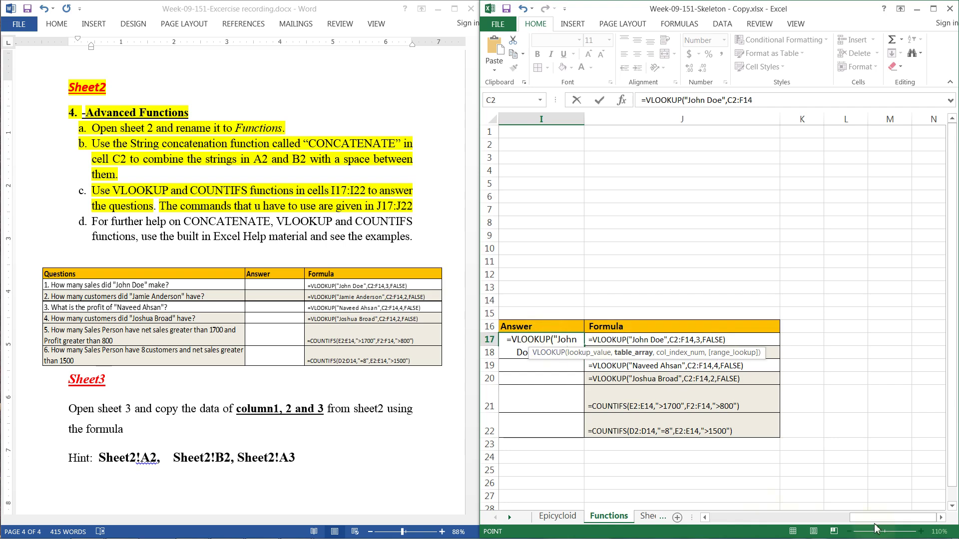
{"action": "mouse_move", "coordinate": [863, 520]}
{"action": "left_mouse_down"}
{"action": "mouse_move", "coordinate": [843, 520]}
{"action": "mouse_move", "coordinate": [852, 520]}
{"action": "left_mouse_up"}
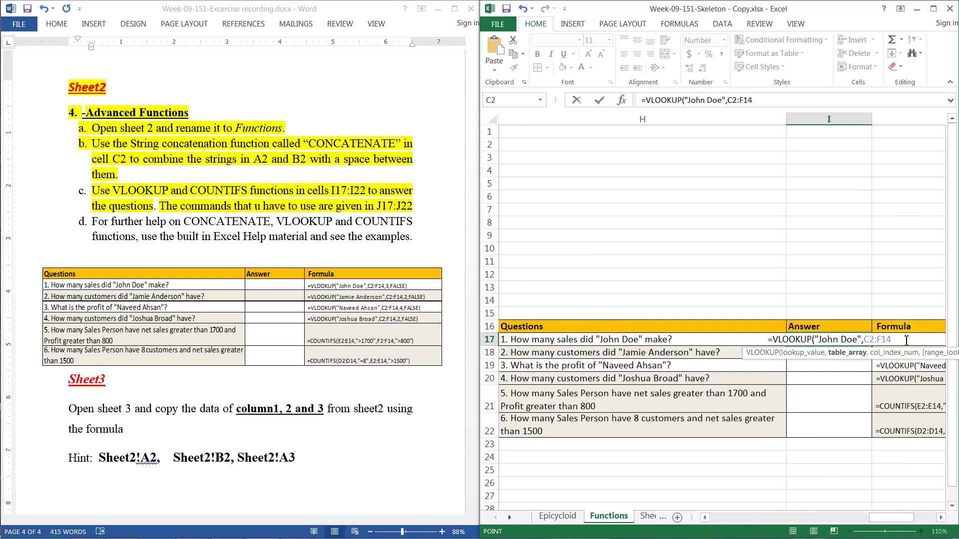
{"action": "type", "text": ","}
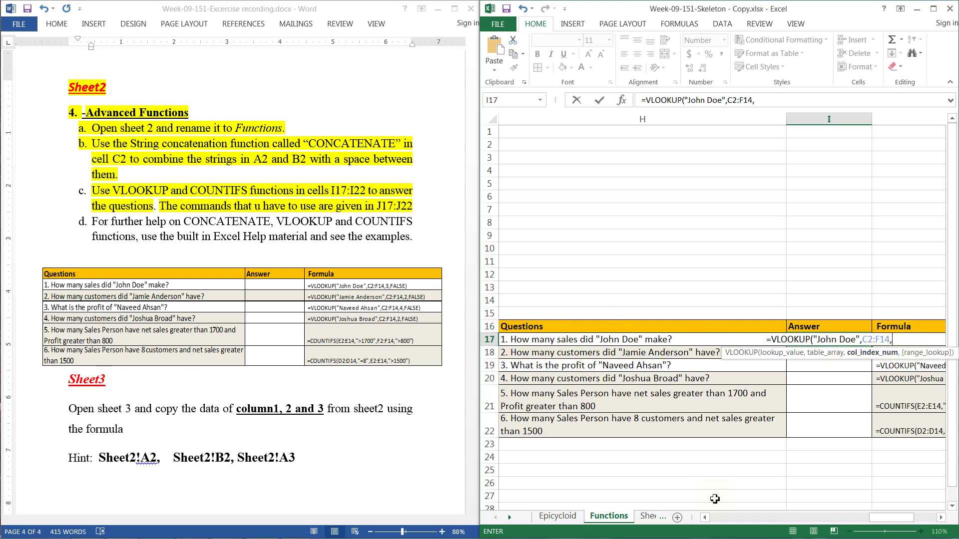
Step: Set the column index of the I17 VLOOKUP to 3, the position of Net Sales counted from the Full Name column
{"action": "mouse_move", "coordinate": [868, 535]}
{"action": "left_click_drag", "start_coordinate": [893, 521], "coordinate": [755, 520]}
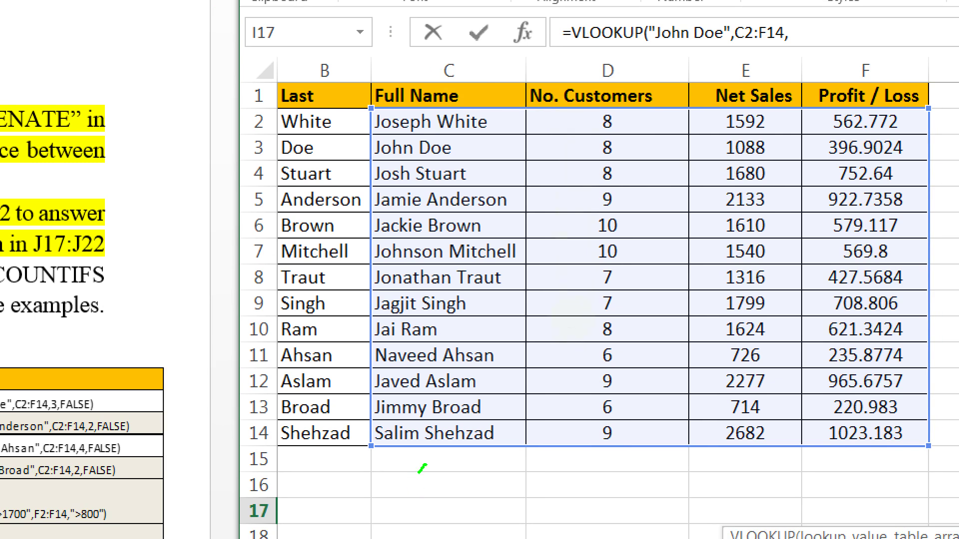
{"action": "mouse_move", "coordinate": [433, 455]}
{"action": "left_mouse_down"}
{"action": "mouse_move", "coordinate": [434, 497]}
{"action": "mouse_move", "coordinate": [403, 496]}
{"action": "mouse_move", "coordinate": [524, 502]}
{"action": "left_mouse_up"}
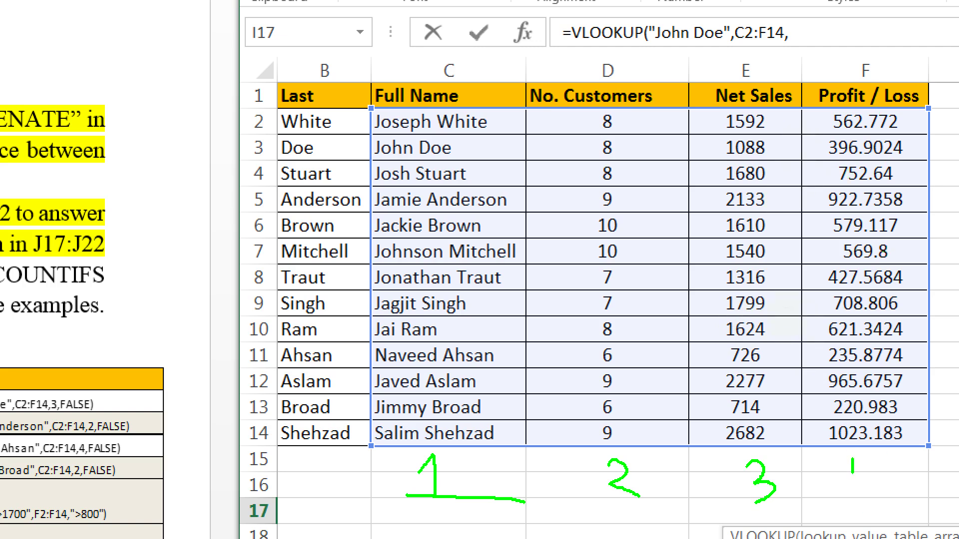
{"action": "left_click_drag", "start_coordinate": [852, 472], "coordinate": [875, 476]}
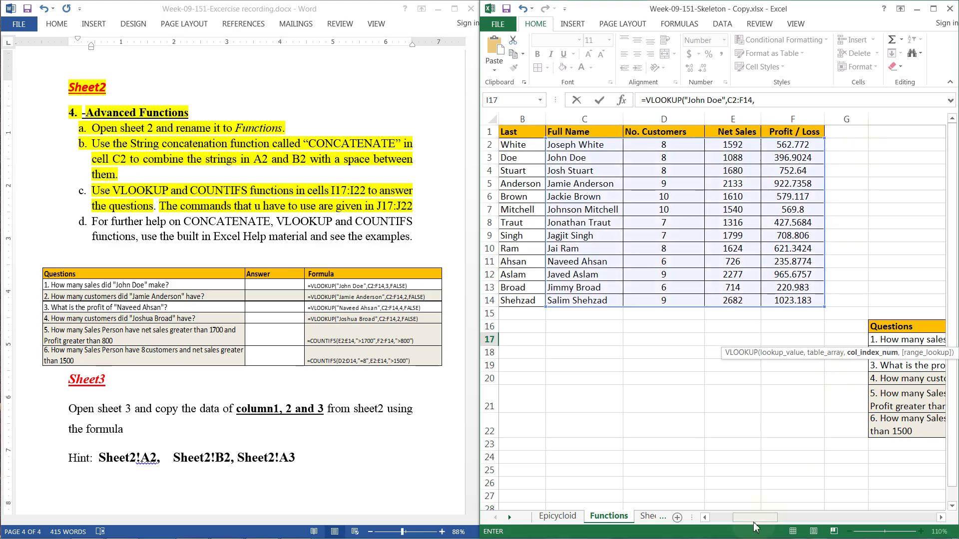
{"action": "left_click_drag", "start_coordinate": [766, 519], "coordinate": [894, 510]}
{"action": "left_click", "coordinate": [895, 508]}
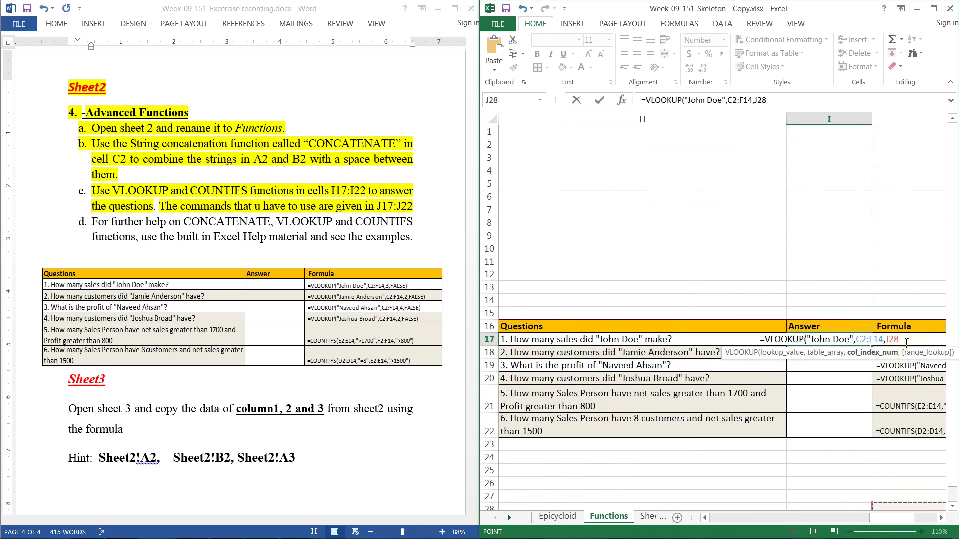
{"action": "key", "text": "BackSpace"}
{"action": "key", "text": "BackSpace"}
{"action": "key", "text": "BackSpace"}
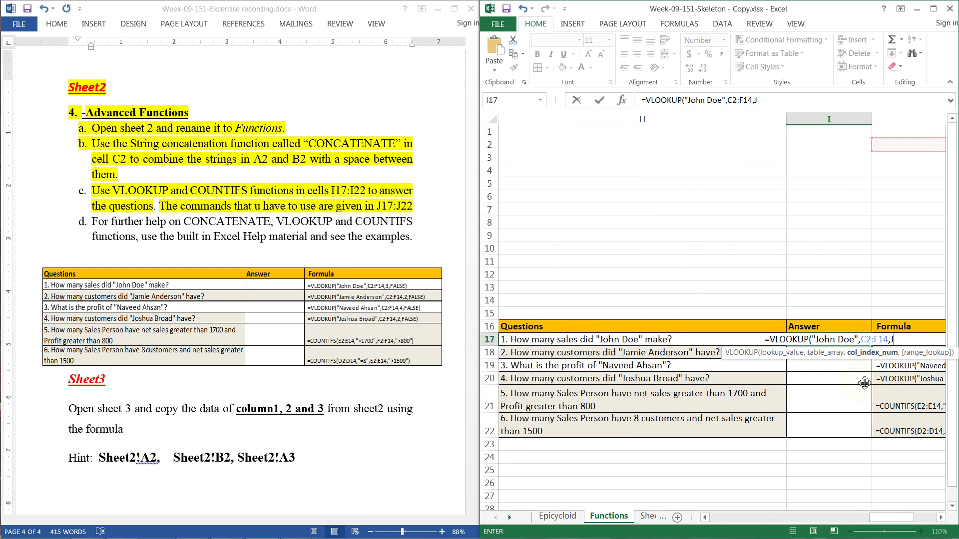
{"action": "type", "text": "3"}
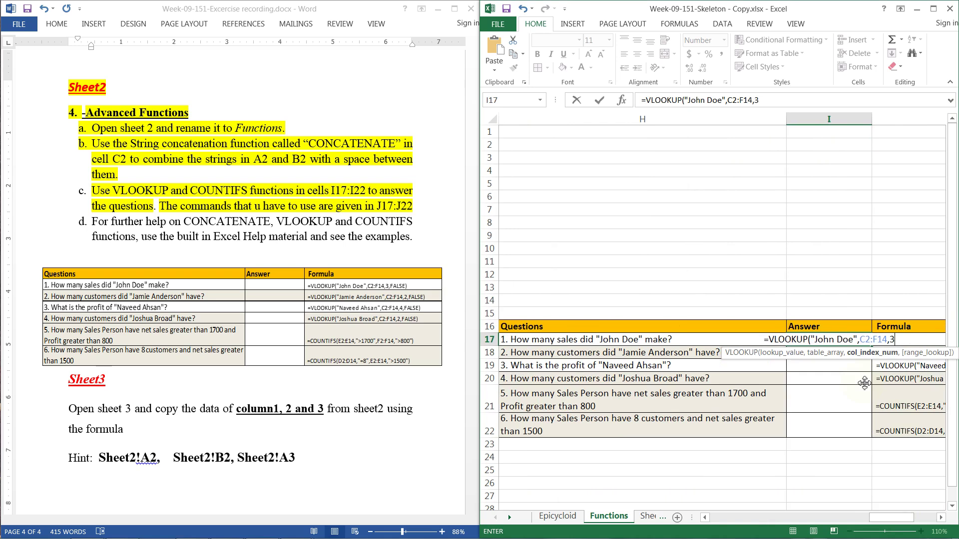
{"action": "type", "text": ","}
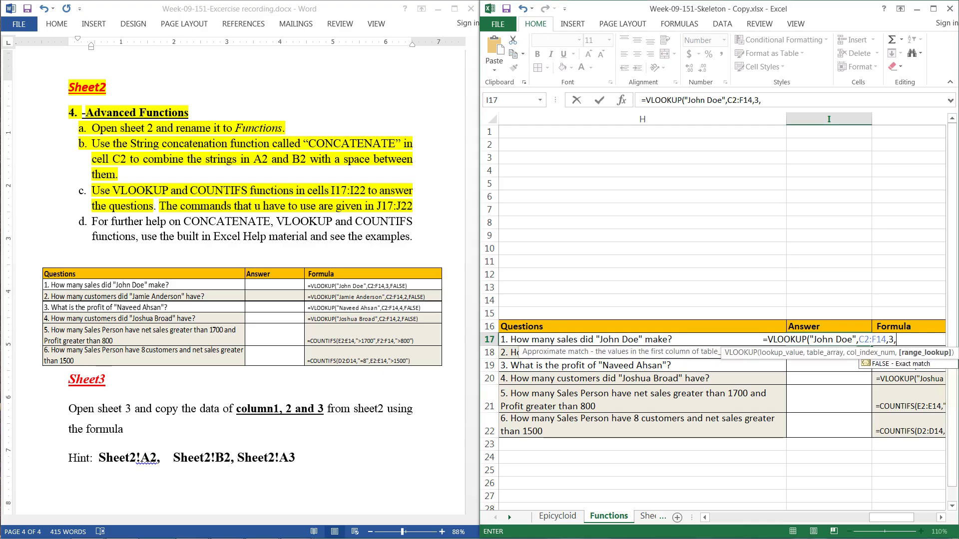
Step: Set the range lookup to FALSE for an exact match and complete the VLOOKUP formula in I17
{"action": "double_click", "coordinate": [913, 369]}
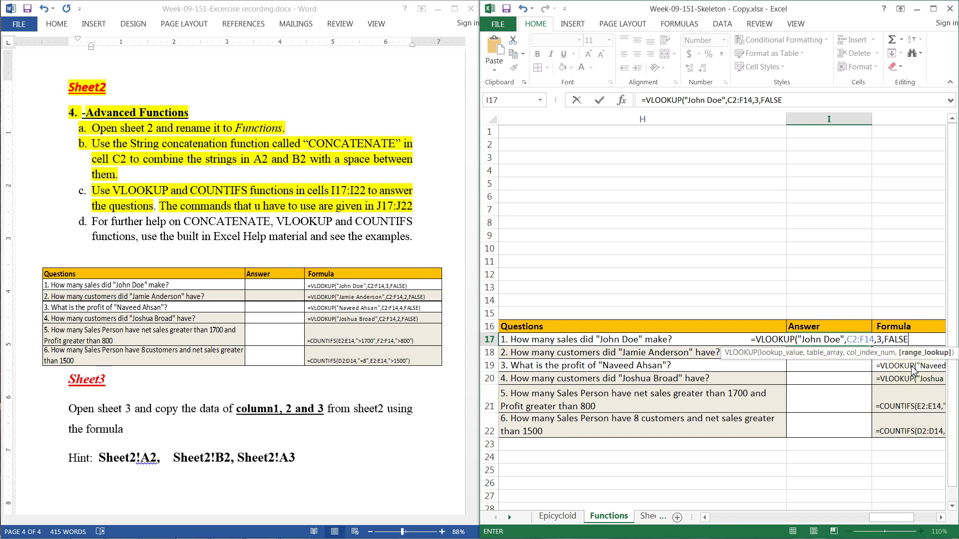
{"action": "type", "text": ")"}
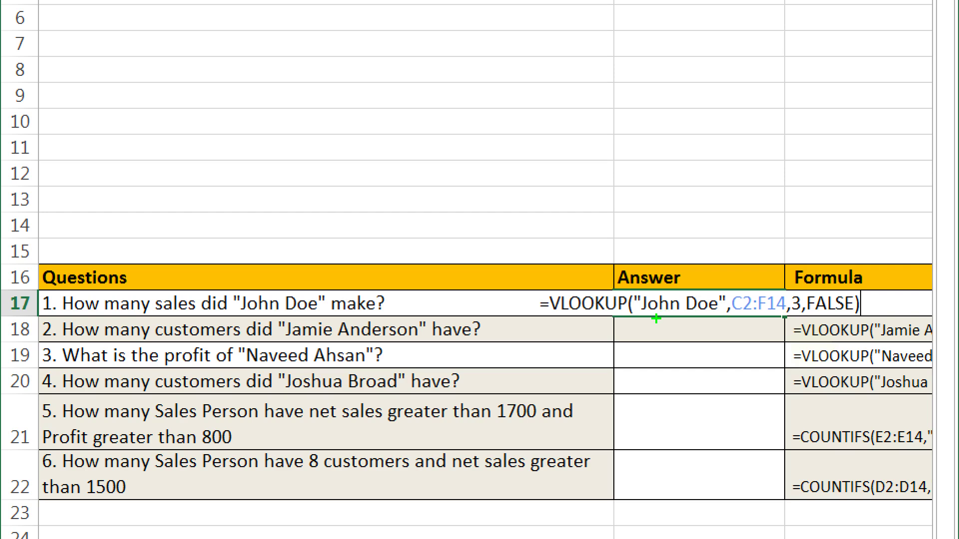
{"action": "left_click_drag", "start_coordinate": [652, 322], "coordinate": [702, 323]}
{"action": "left_click_drag", "start_coordinate": [740, 327], "coordinate": [767, 328]}
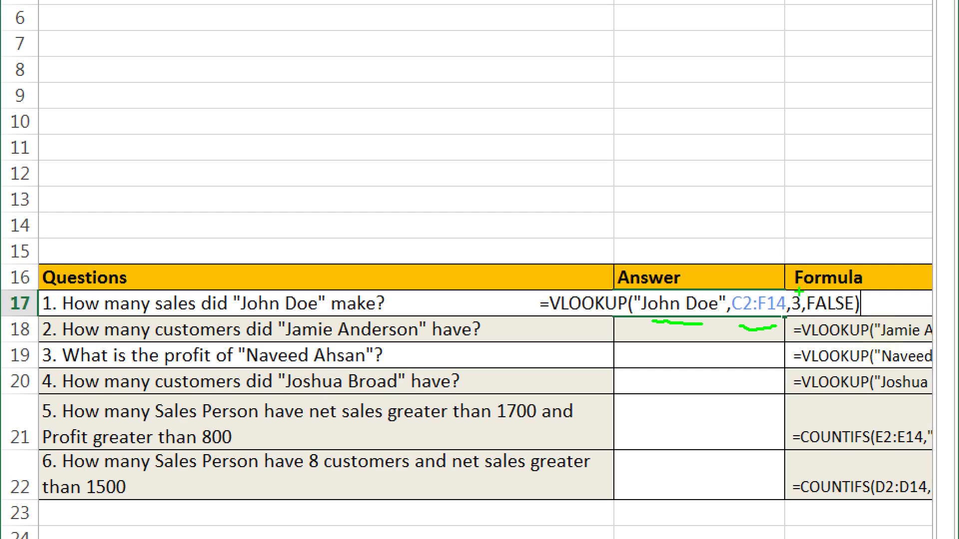
{"action": "left_click_drag", "start_coordinate": [793, 318], "coordinate": [804, 322]}
{"action": "left_click_drag", "start_coordinate": [820, 320], "coordinate": [844, 315]}
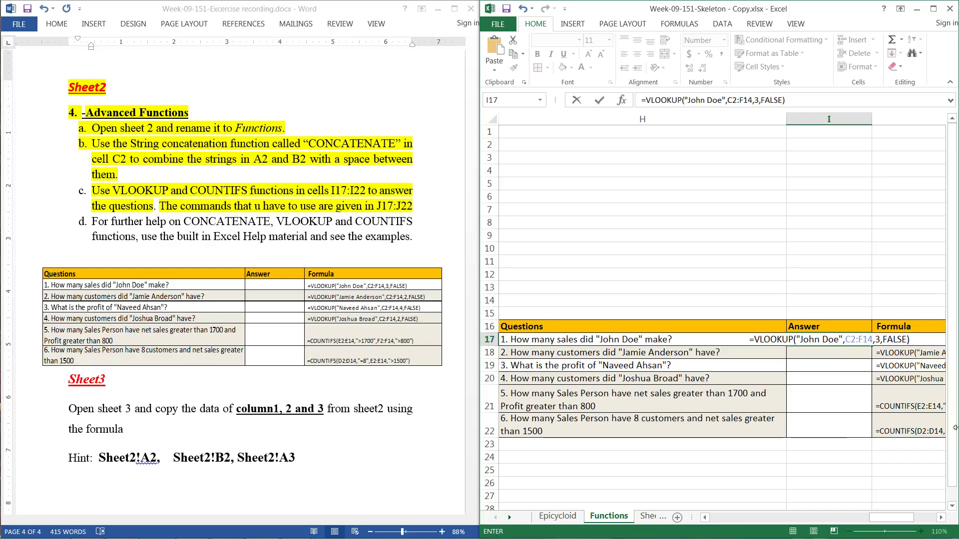
{"action": "key", "text": "Return"}
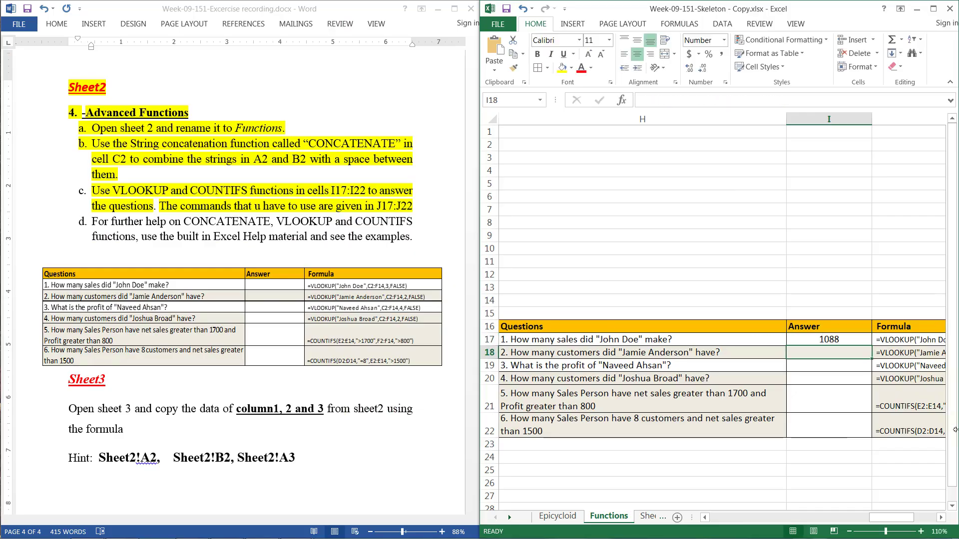
Step: Check the question 1 answer in I17 against that salesperson's Net Sales in the data table
{"action": "left_click", "coordinate": [849, 343]}
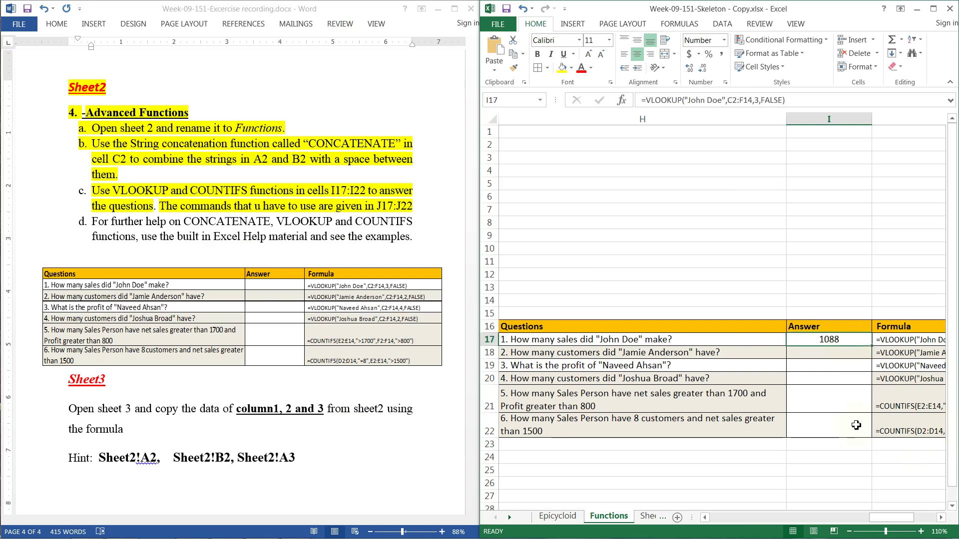
{"action": "left_click_drag", "start_coordinate": [901, 518], "coordinate": [777, 517]}
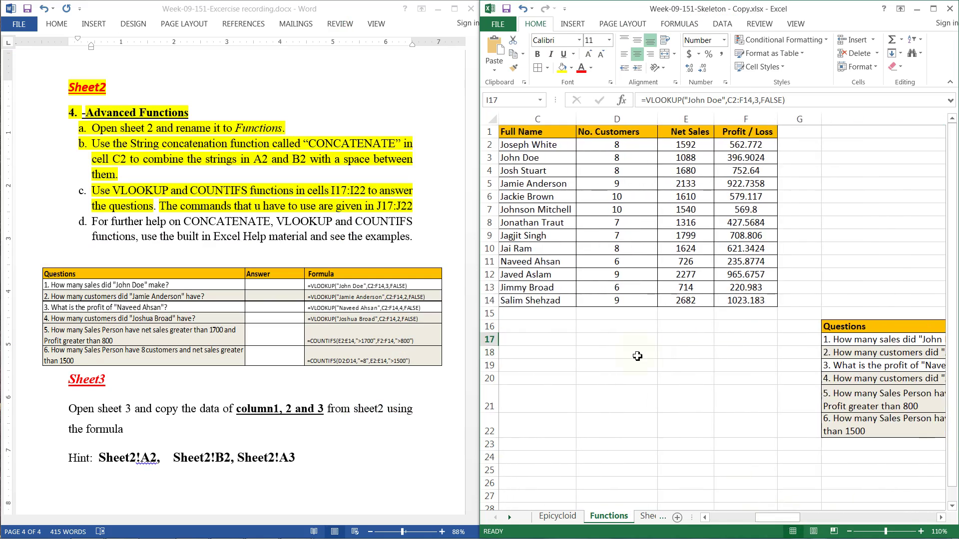
{"action": "left_click", "coordinate": [729, 518]}
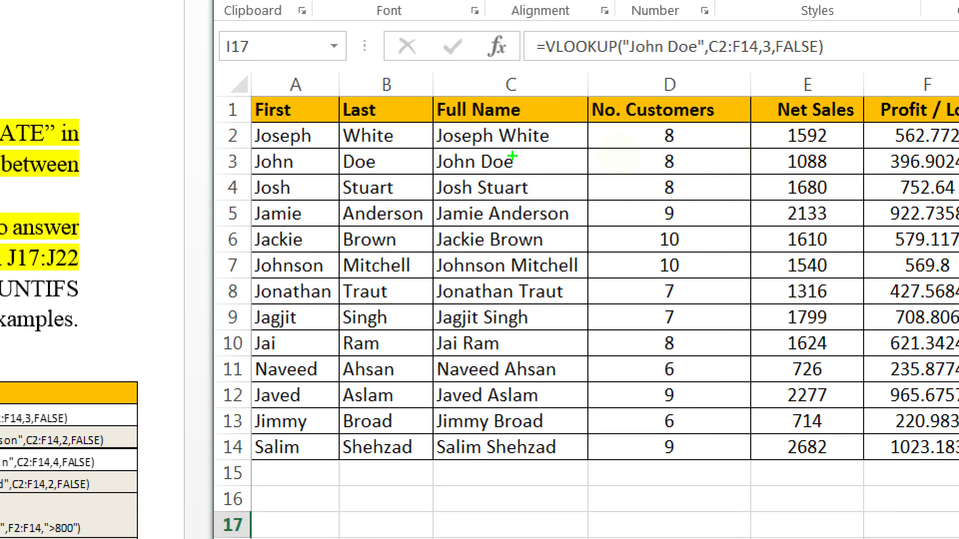
{"action": "left_click_drag", "start_coordinate": [519, 163], "coordinate": [569, 164]}
{"action": "left_click_drag", "start_coordinate": [757, 166], "coordinate": [802, 165]}
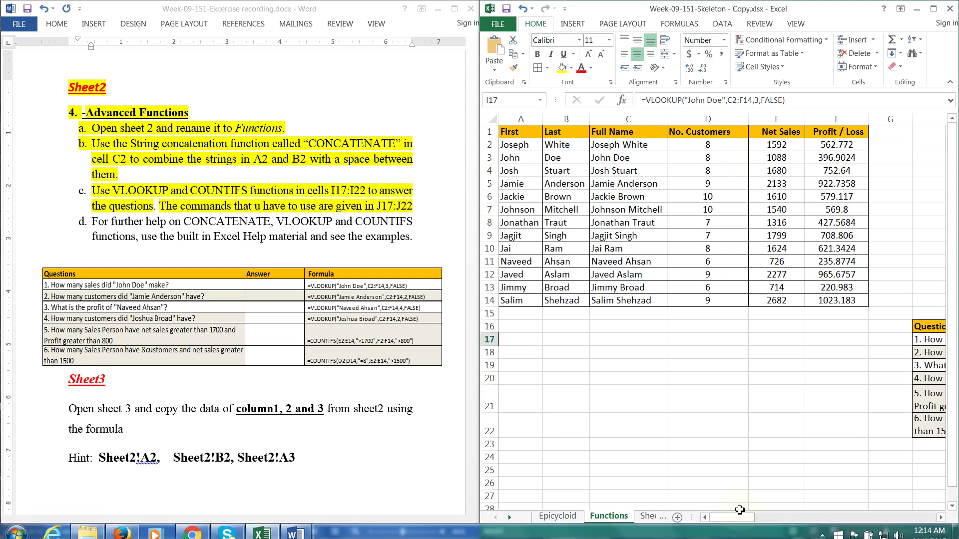
{"action": "left_click_drag", "start_coordinate": [738, 518], "coordinate": [891, 519]}
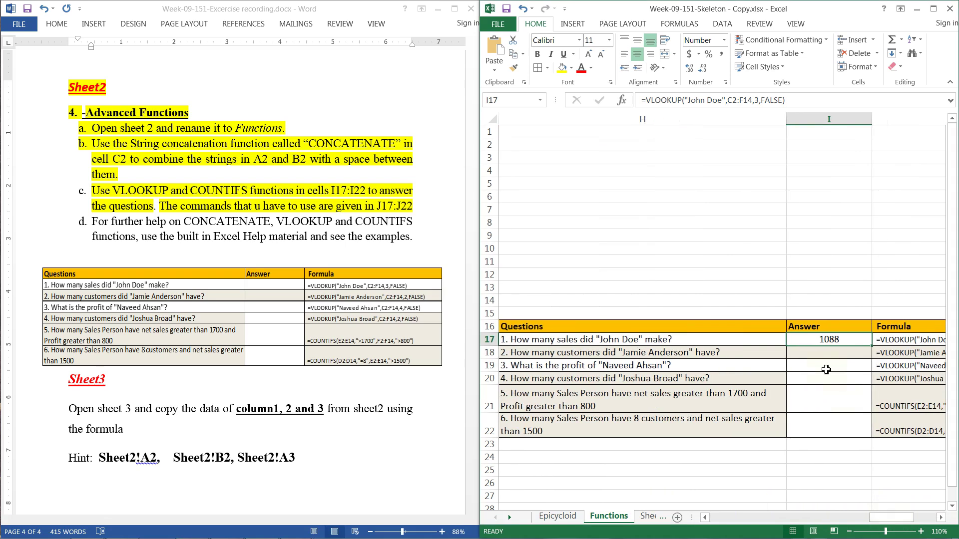
Step: Start a VLOOKUP formula in I18 with the full name of question 2's salesperson in quotes as the lookup value
{"action": "left_click", "coordinate": [819, 353]}
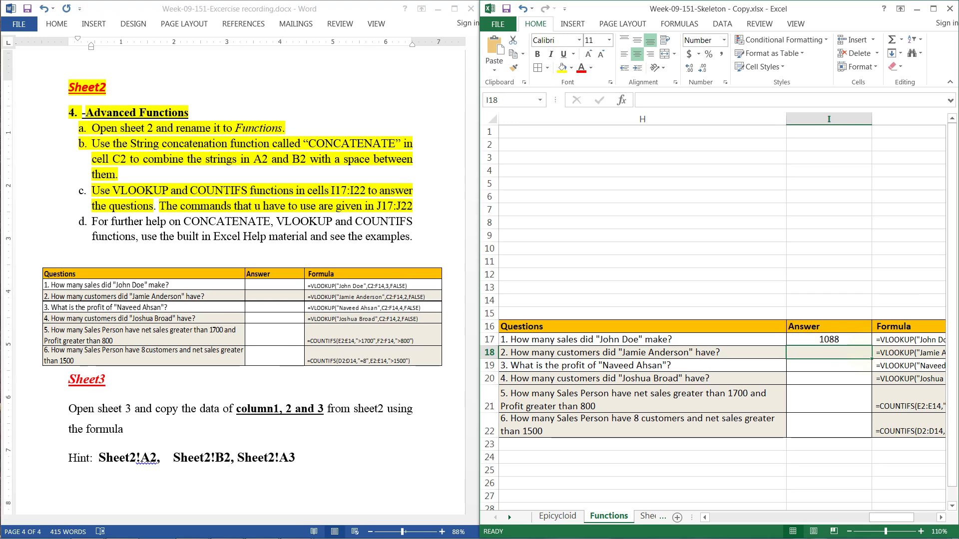
{"action": "type", "text": "="}
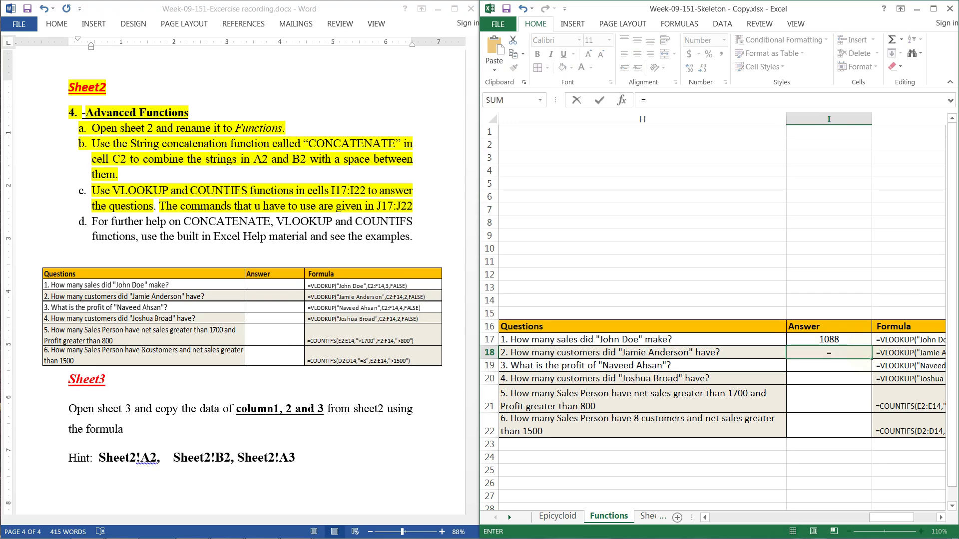
{"action": "type", "text": "vlook"}
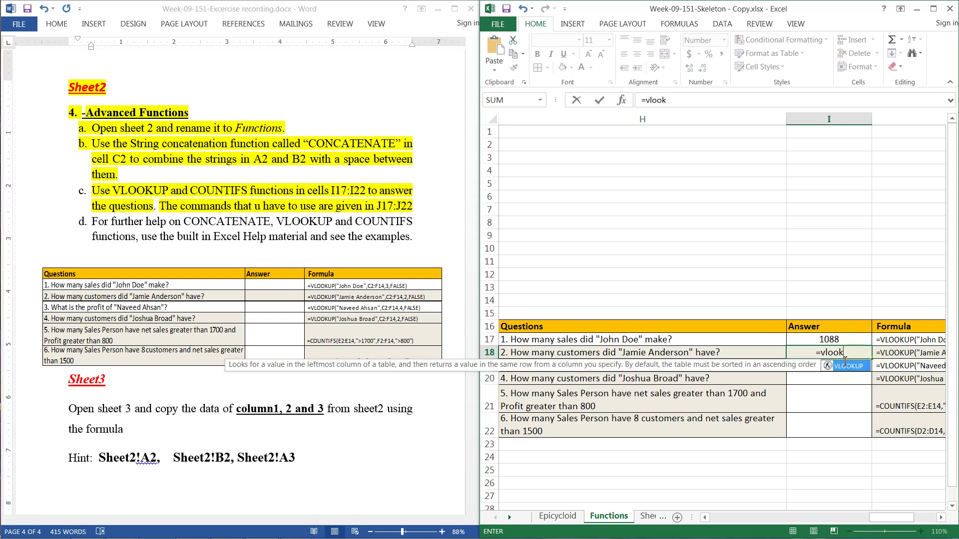
{"action": "key", "text": "Tab"}
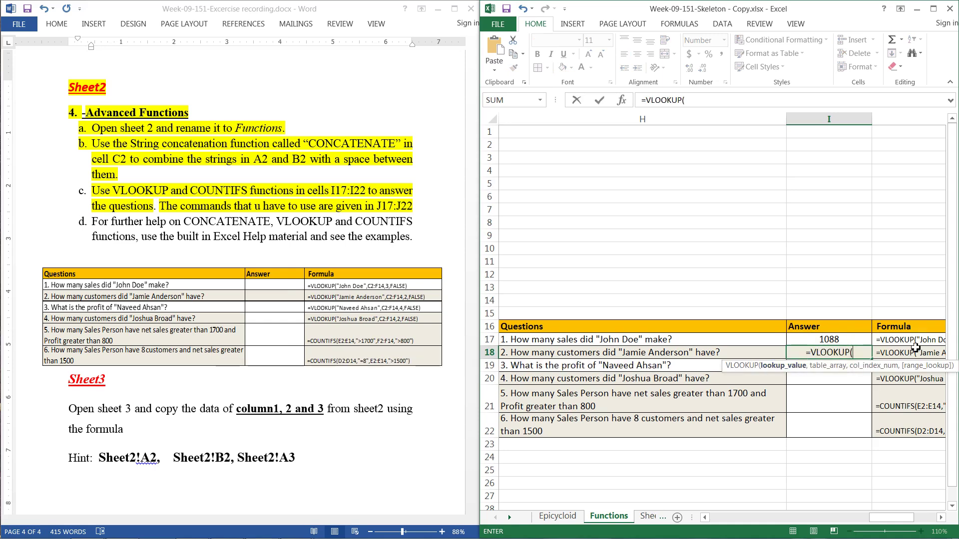
{"action": "type", "text": "\"J"}
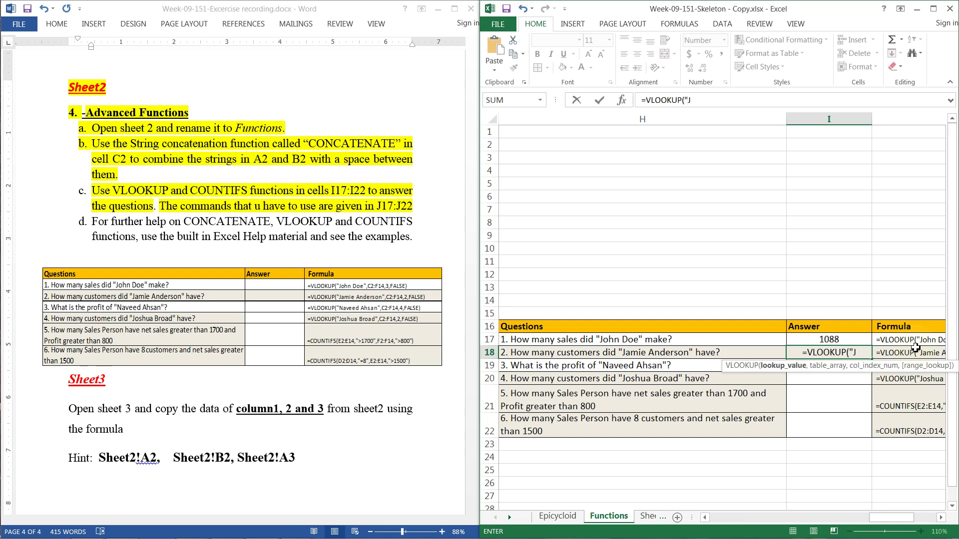
{"action": "type", "text": "amie An"}
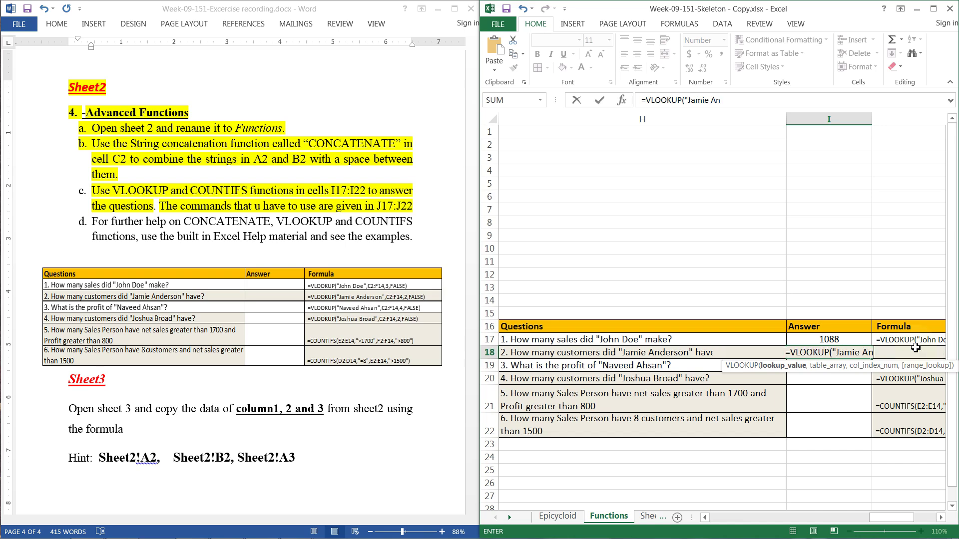
{"action": "type", "text": "derson"}
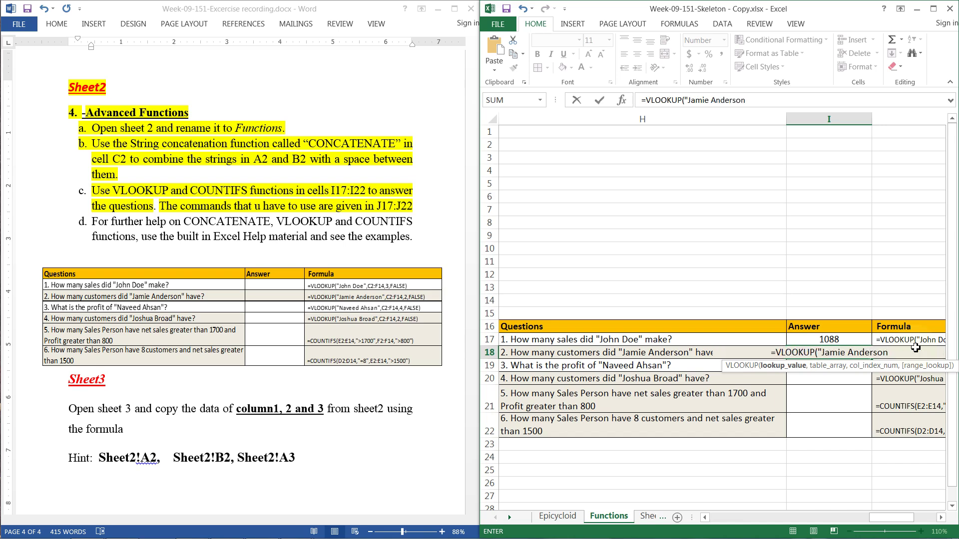
{"action": "type", "text": "\""}
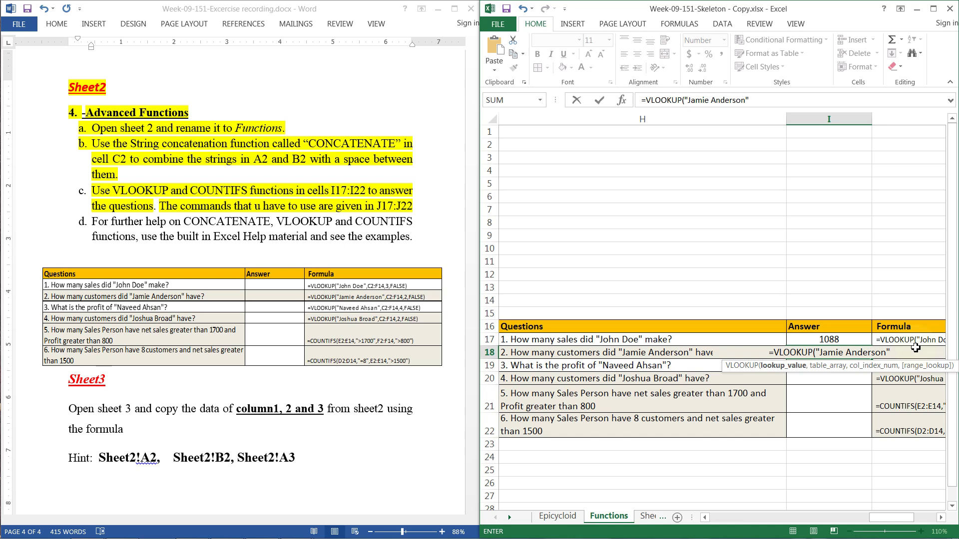
Step: Set the table array of the I18 VLOOKUP to C2:F14
{"action": "type", "text": ","}
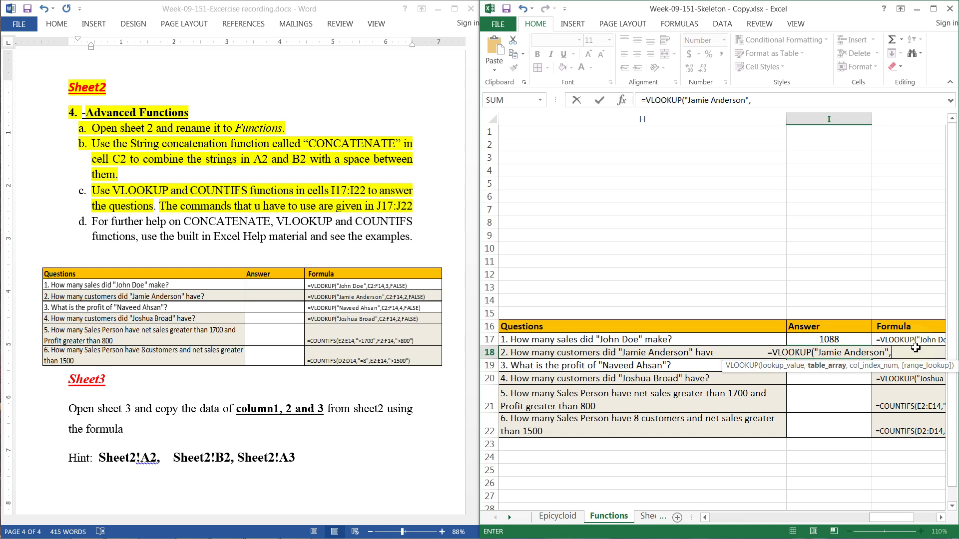
{"action": "type", "text": "C2"}
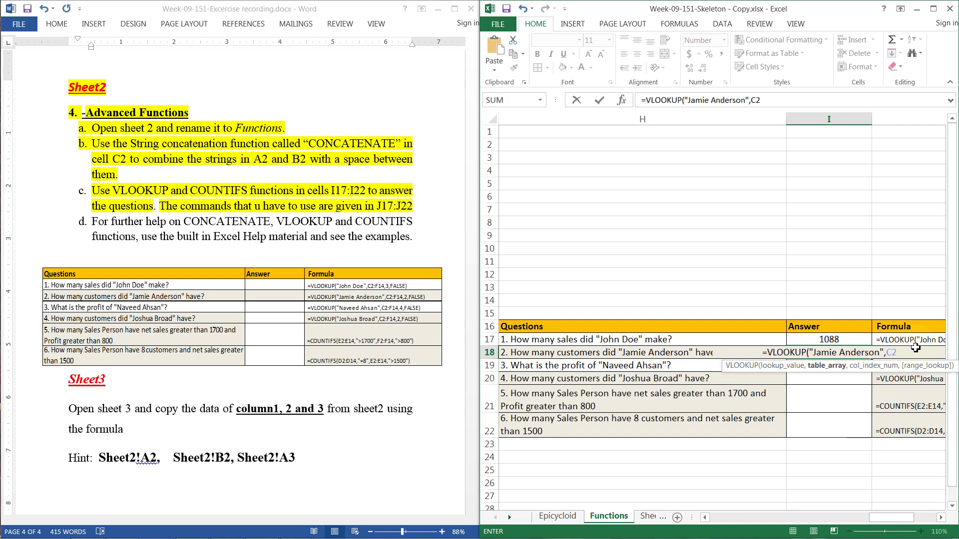
{"action": "type", "text": ":F"}
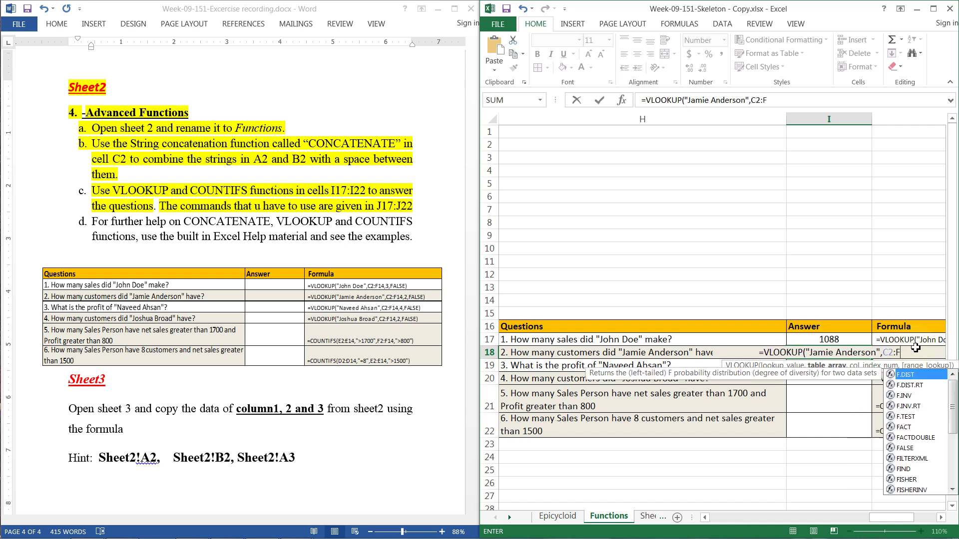
{"action": "type", "text": "14,"}
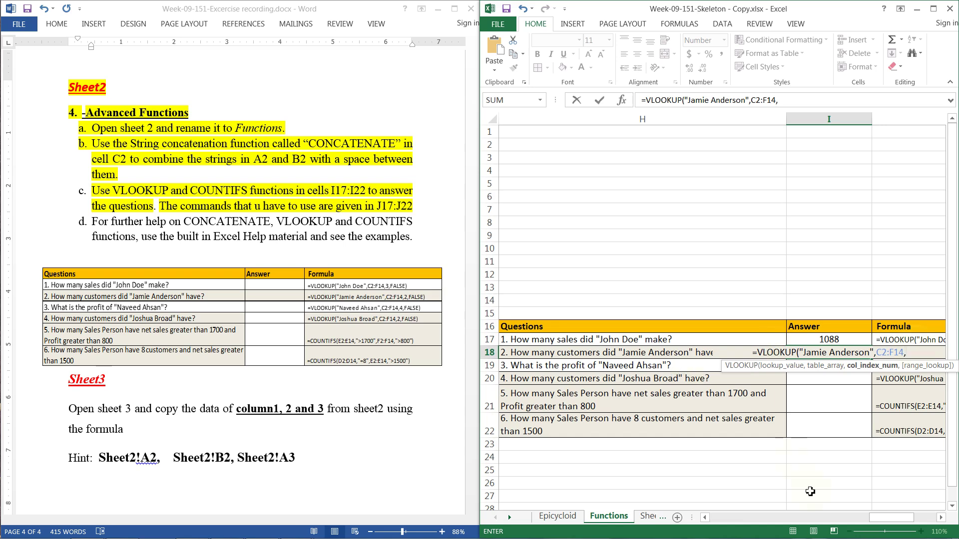
Step: Set the I18 VLOOKUP's column index to 2 for No. Customers and its range lookup to FALSE, and complete the formula
{"action": "left_click", "coordinate": [826, 518]}
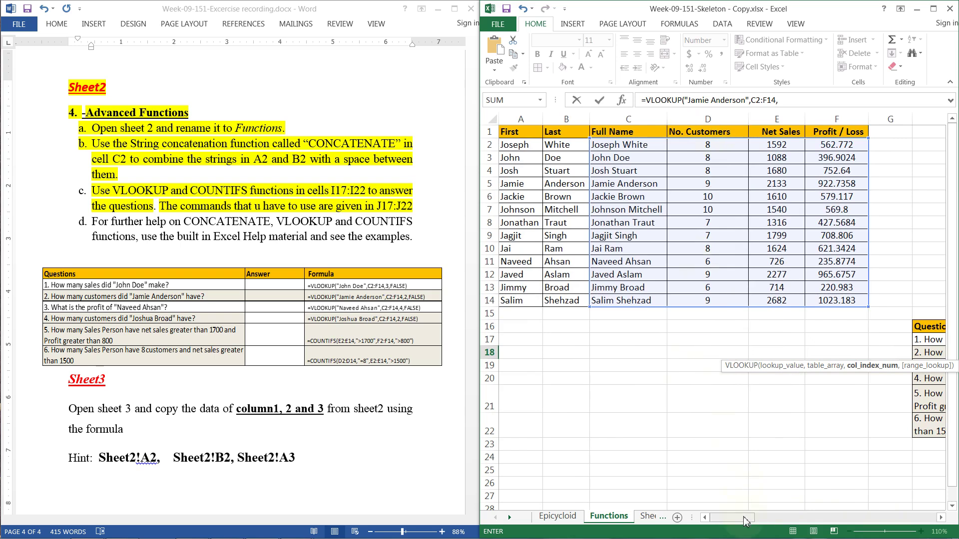
{"action": "left_click_drag", "start_coordinate": [731, 518], "coordinate": [745, 518]}
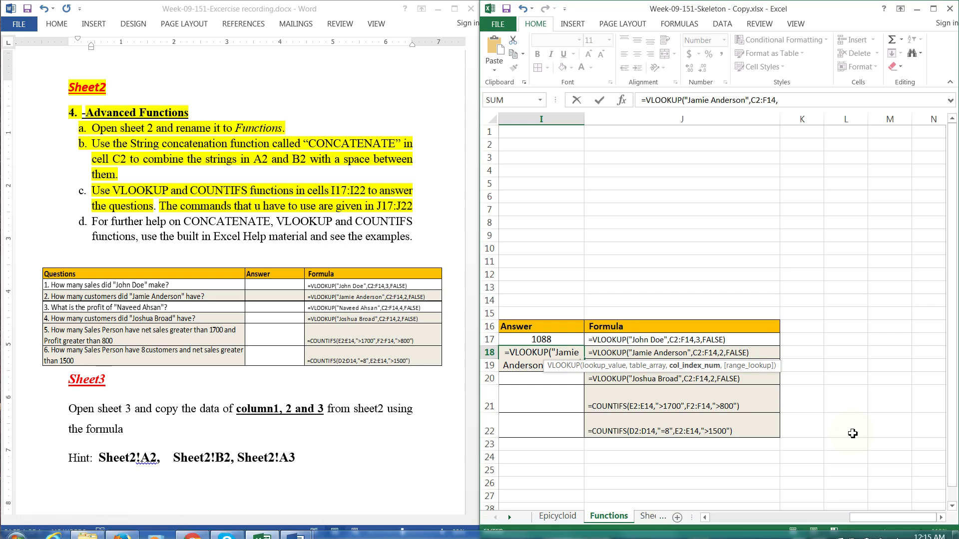
{"action": "type", "text": "2"}
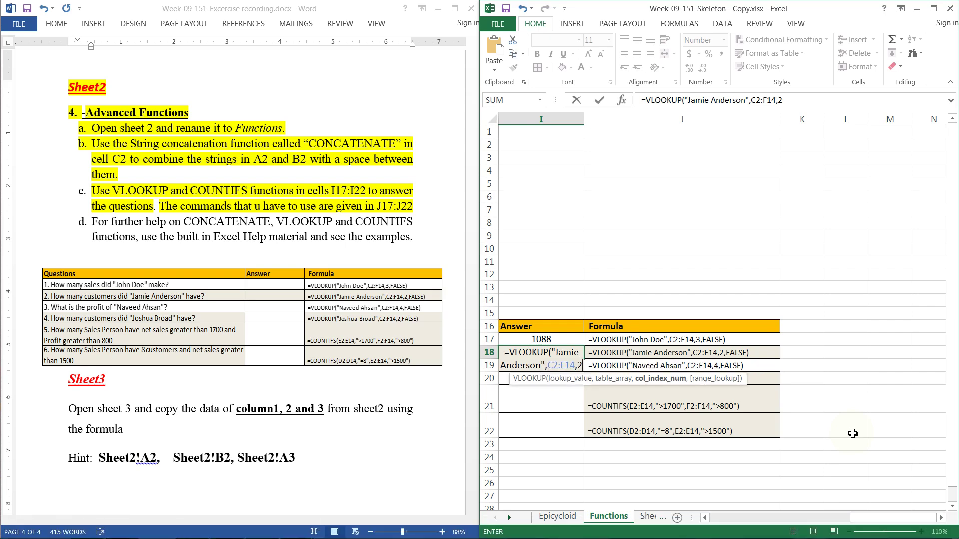
{"action": "type", "text": ","}
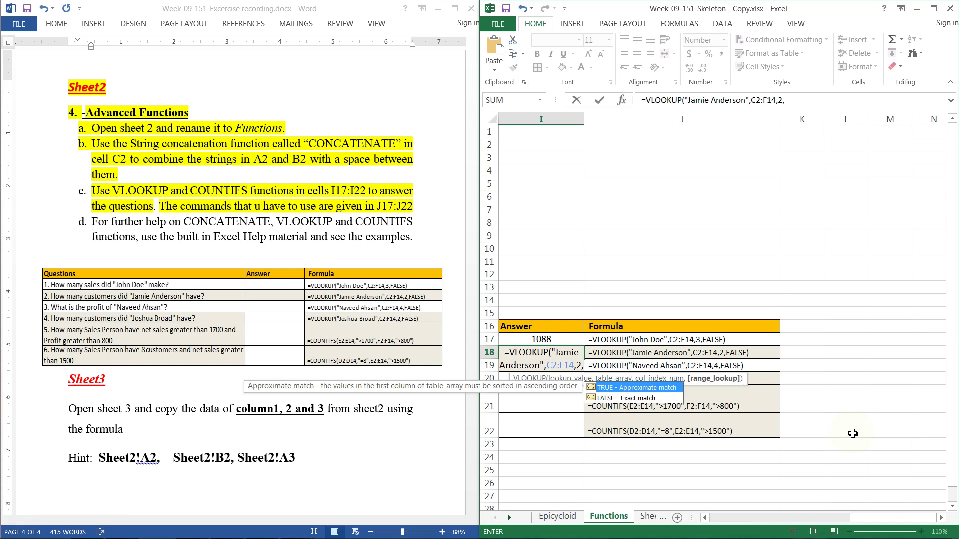
{"action": "double_click", "coordinate": [639, 399]}
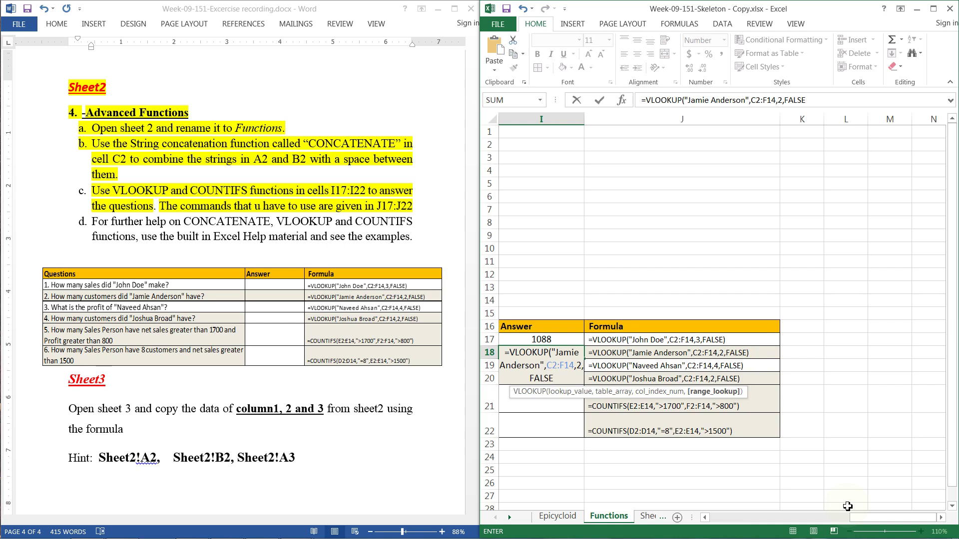
{"action": "type", "text": ")"}
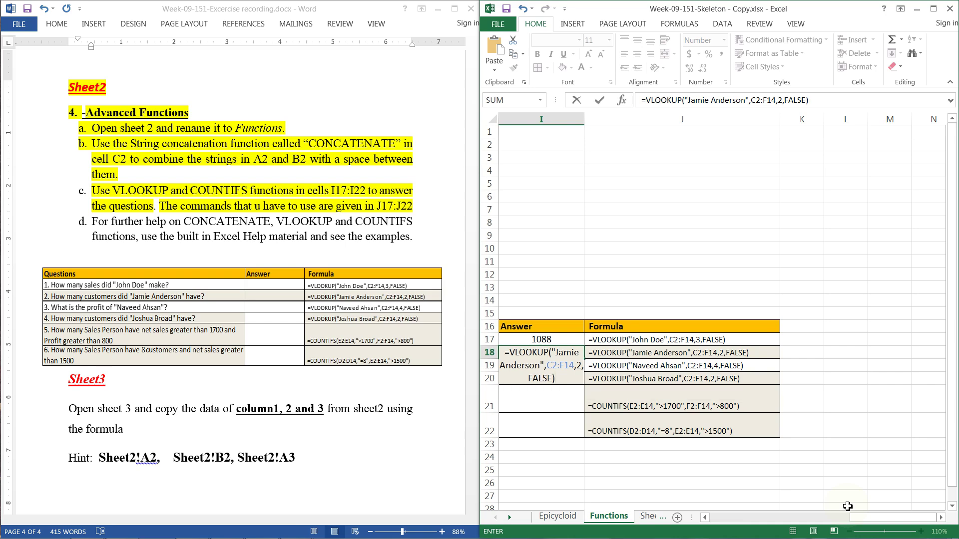
{"action": "key", "text": "Return"}
Step: Start a VLOOKUP formula in I19 with the full name of question 3's salesperson in quotes as the lookup value
{"action": "left_click_drag", "start_coordinate": [850, 518], "coordinate": [825, 520]}
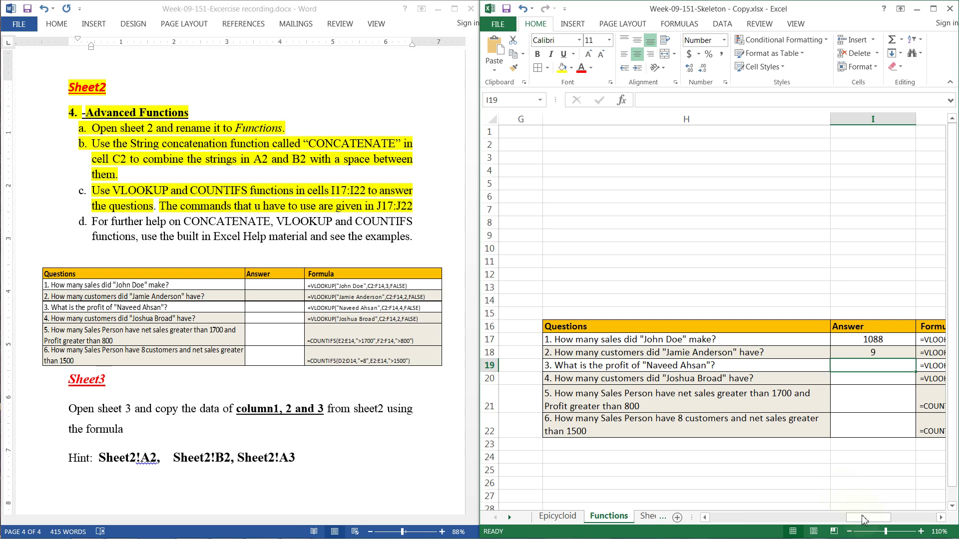
{"action": "left_click_drag", "start_coordinate": [864, 519], "coordinate": [884, 519]}
{"action": "type", "text": "=vloo"}
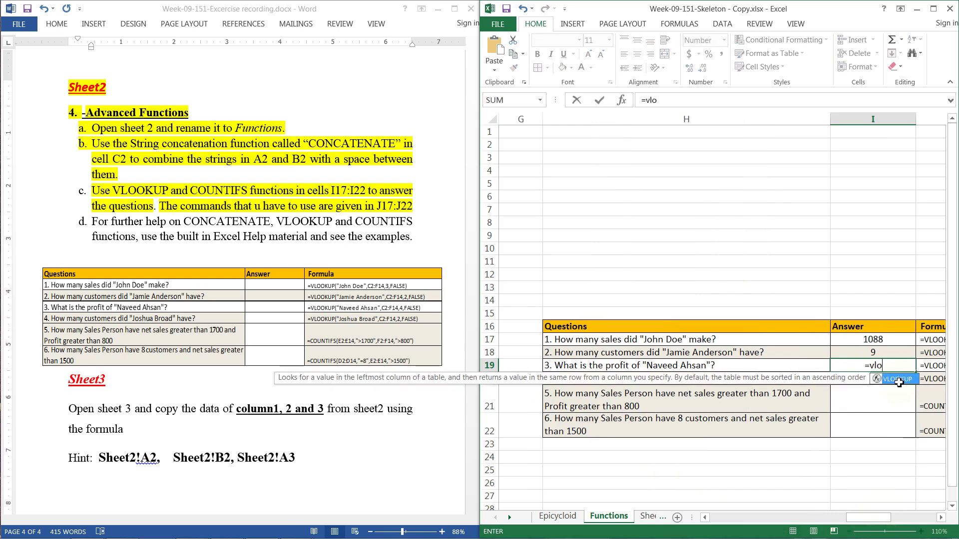
{"action": "double_click", "coordinate": [894, 379]}
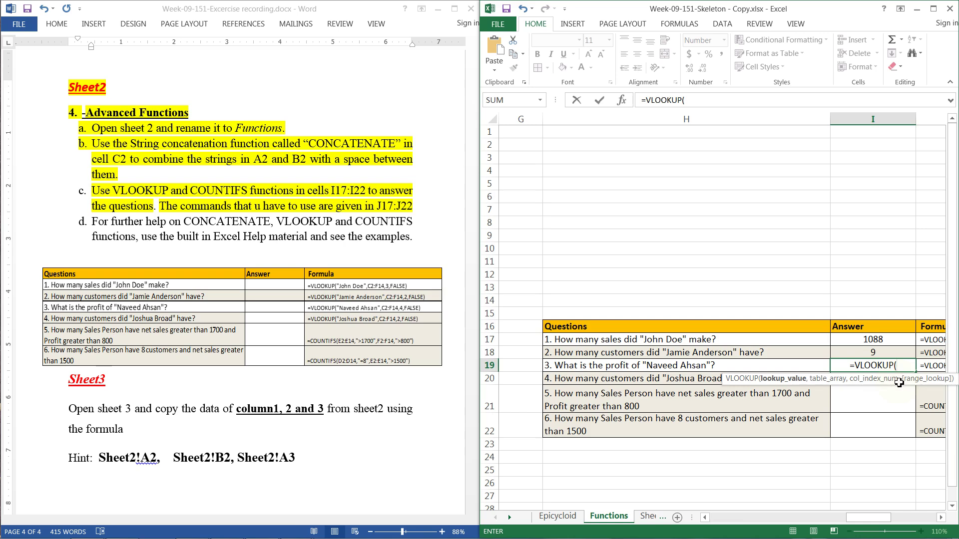
{"action": "type", "text": "\"Naveed A"}
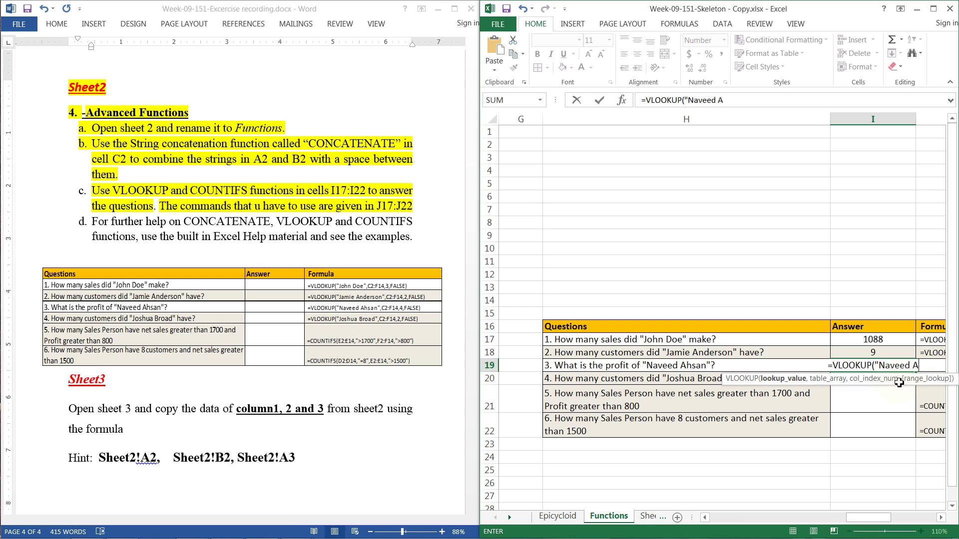
{"action": "type", "text": "hsan\""}
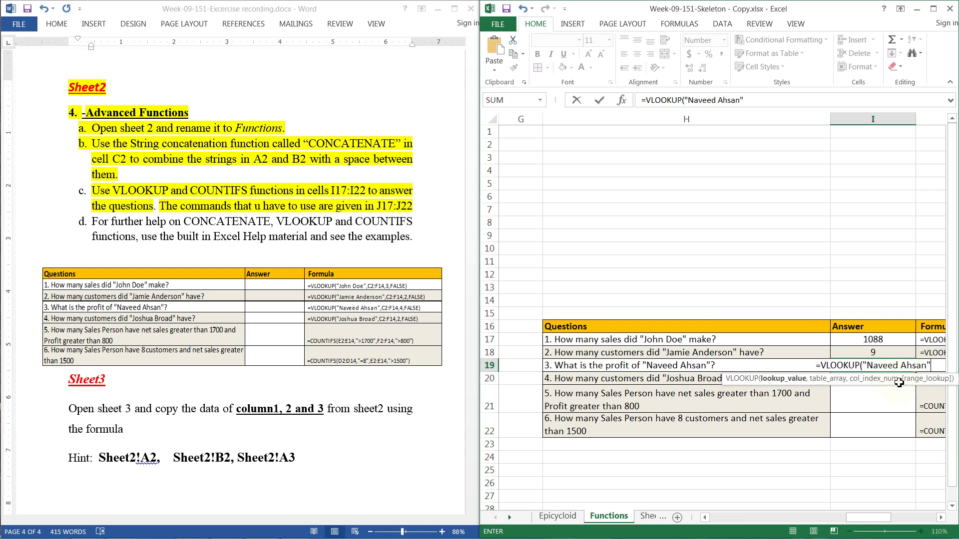
Step: Set the table array of the I19 VLOOKUP to C2:F14
{"action": "type", "text": ","}
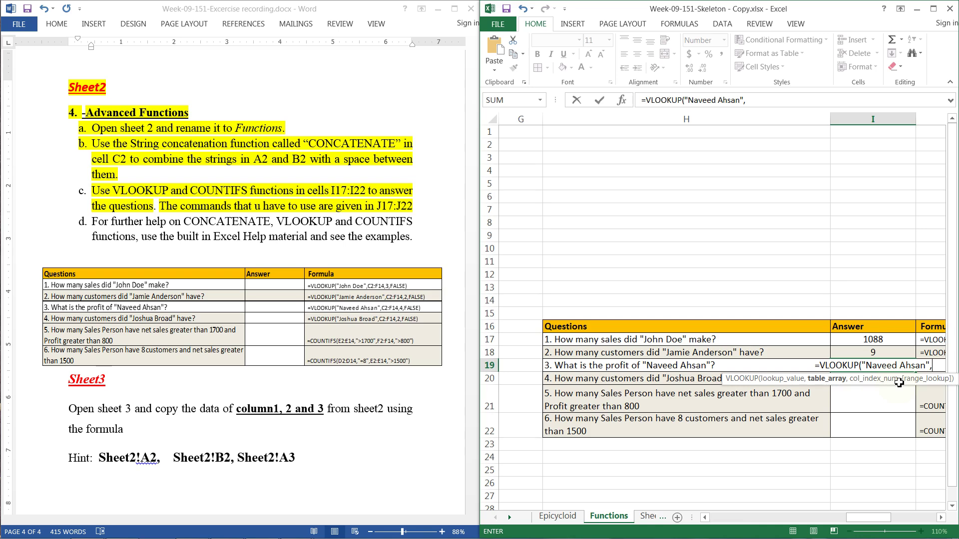
{"action": "type", "text": "C2"}
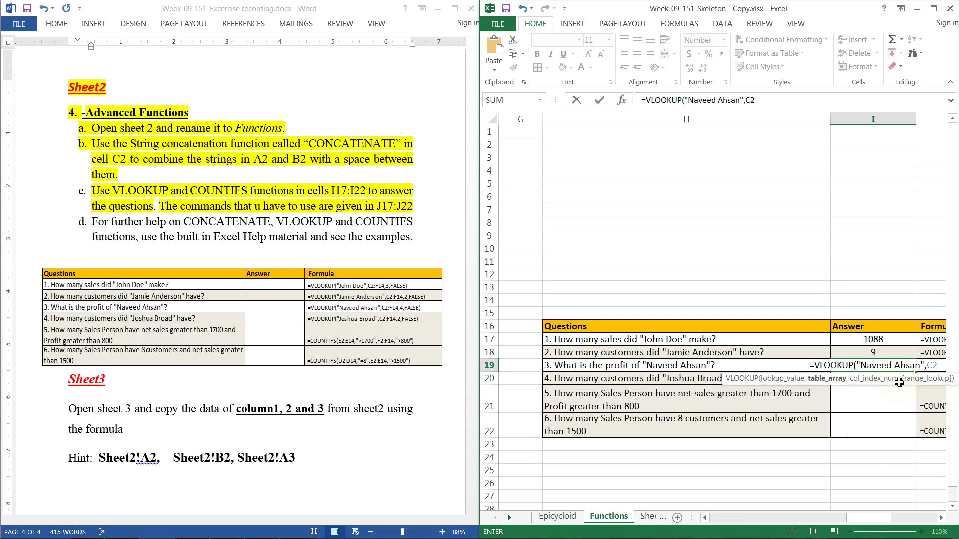
{"action": "type", "text": ":F"}
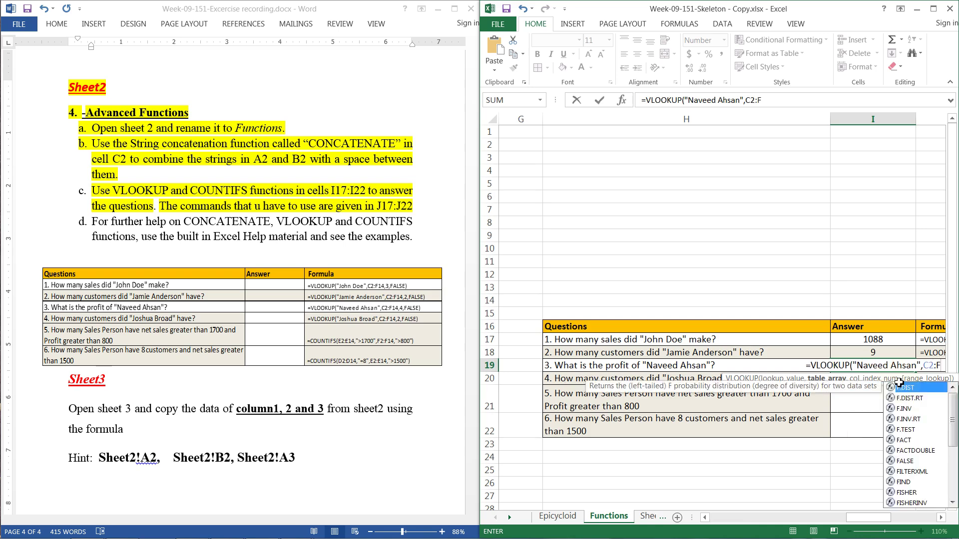
{"action": "type", "text": "14,"}
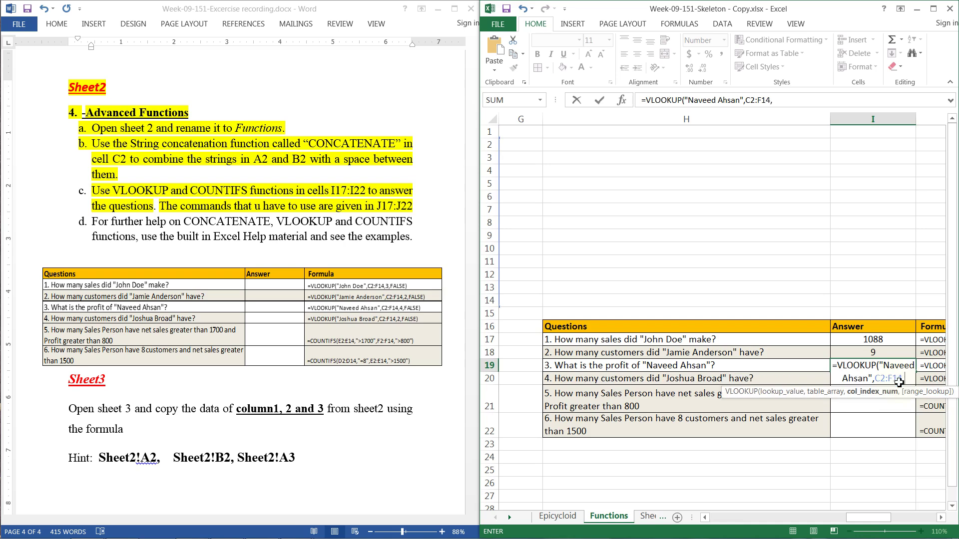
Step: Set the I19 VLOOKUP's column index to 4 and its range lookup to FALSE for an exact match, and complete the formula
{"action": "type", "text": "4,F"}
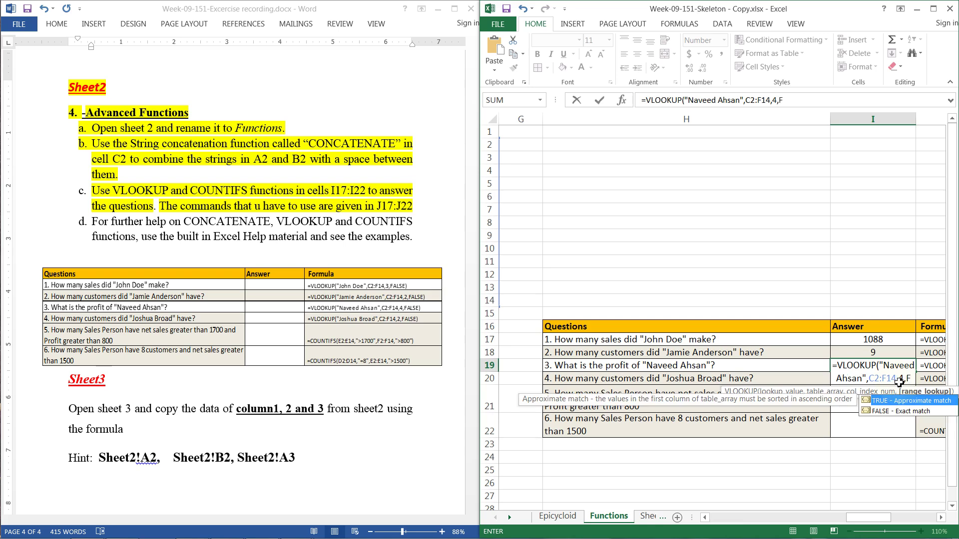
{"action": "double_click", "coordinate": [903, 411]}
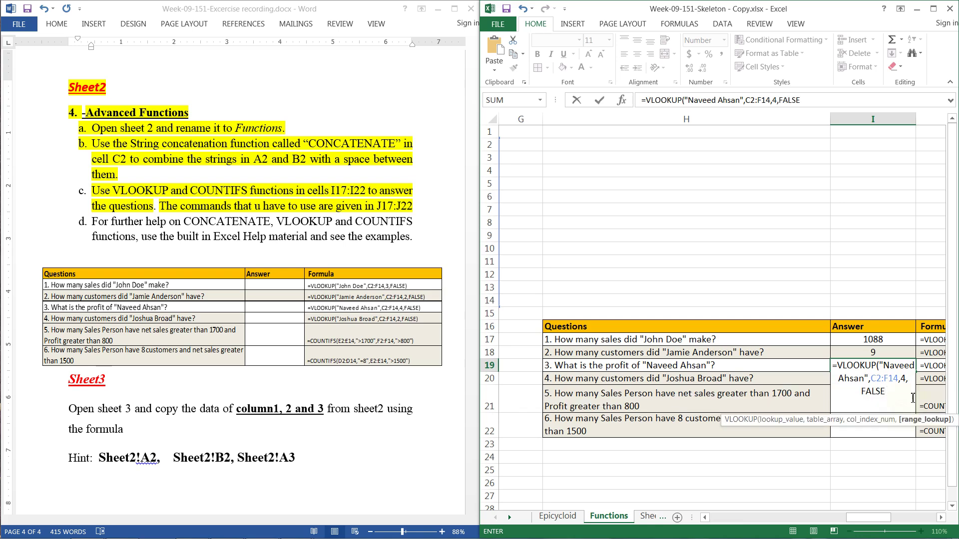
{"action": "type", "text": ")"}
{"action": "key", "text": "ctrl+Return"}
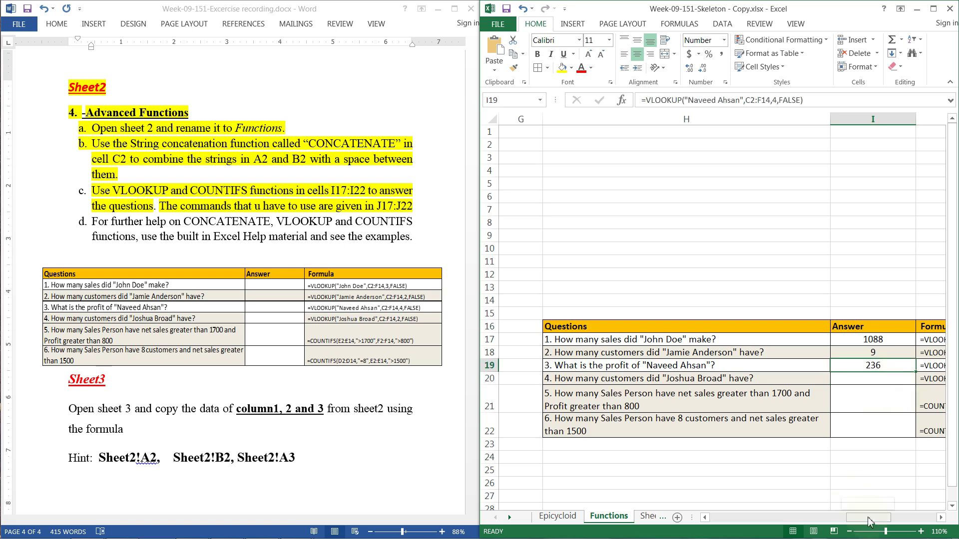
Step: Check the question 3 answer in I19 against that salesperson's Profit / Loss in row 11 of the data table
{"action": "left_click_drag", "start_coordinate": [869, 518], "coordinate": [753, 532]}
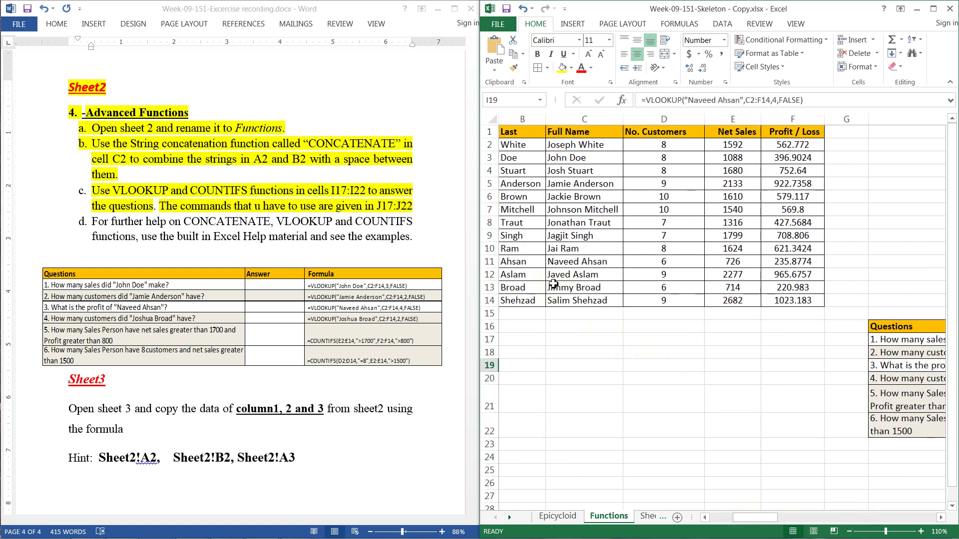
{"action": "left_click", "coordinate": [489, 265]}
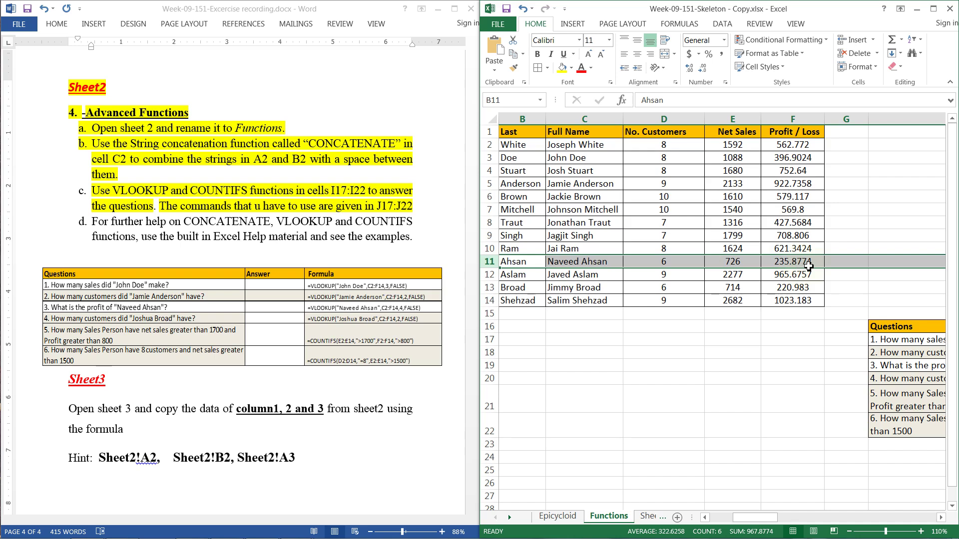
{"action": "left_click_drag", "start_coordinate": [775, 518], "coordinate": [920, 530]}
{"action": "left_click_drag", "start_coordinate": [910, 532], "coordinate": [904, 531]}
{"action": "left_click", "coordinate": [835, 366]}
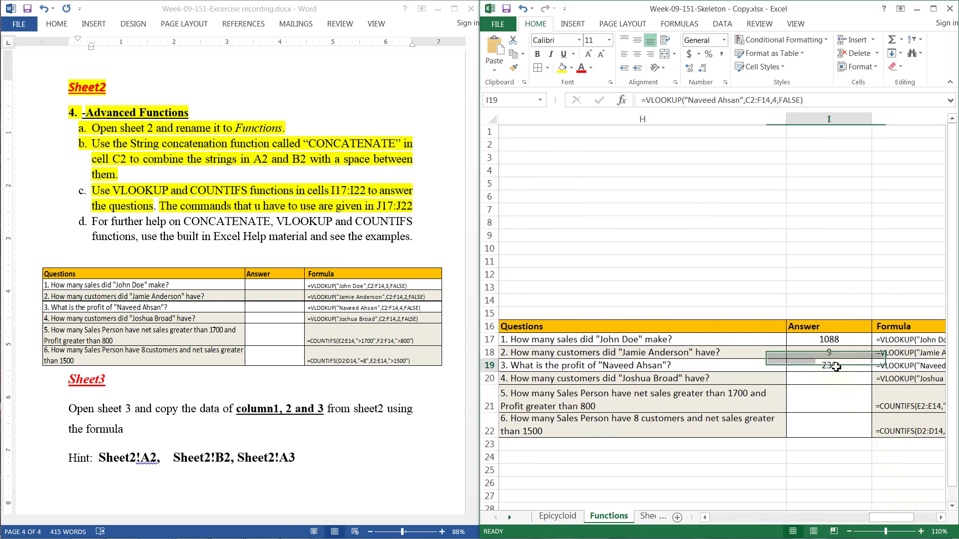
Step: Start a VLOOKUP formula in I20 with the full name of question 4's salesperson in quotes as the lookup value
{"action": "left_click", "coordinate": [552, 379]}
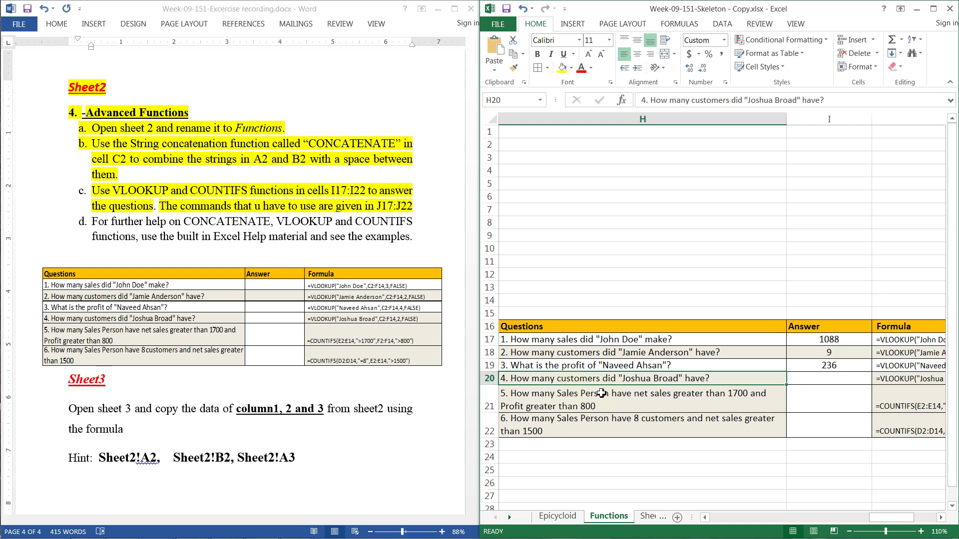
{"action": "left_click", "coordinate": [824, 380]}
{"action": "type", "text": "="}
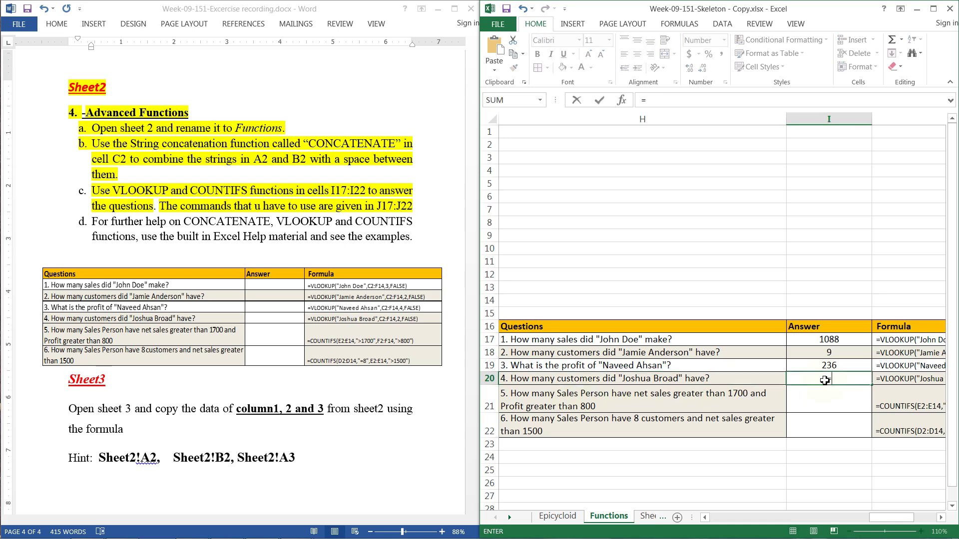
{"action": "type", "text": "v"}
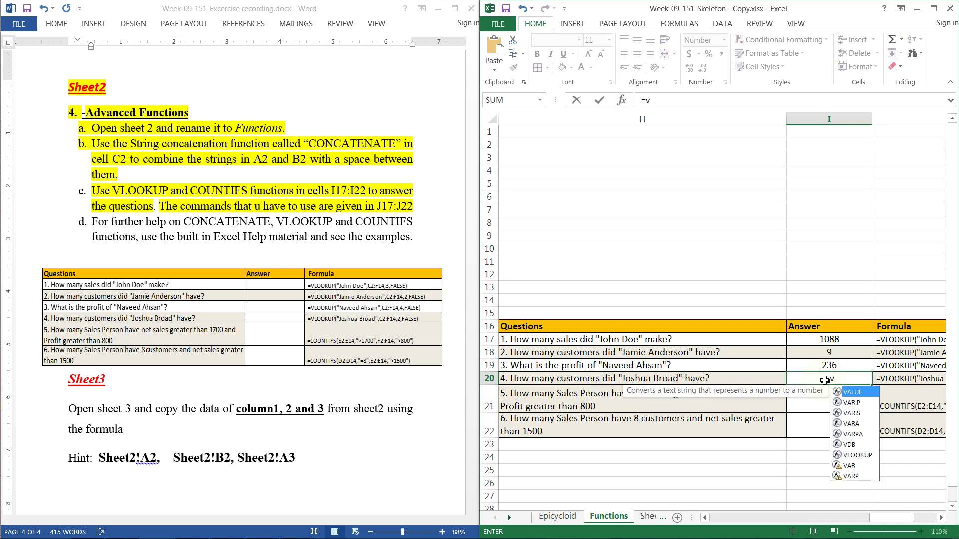
{"action": "type", "text": "l"}
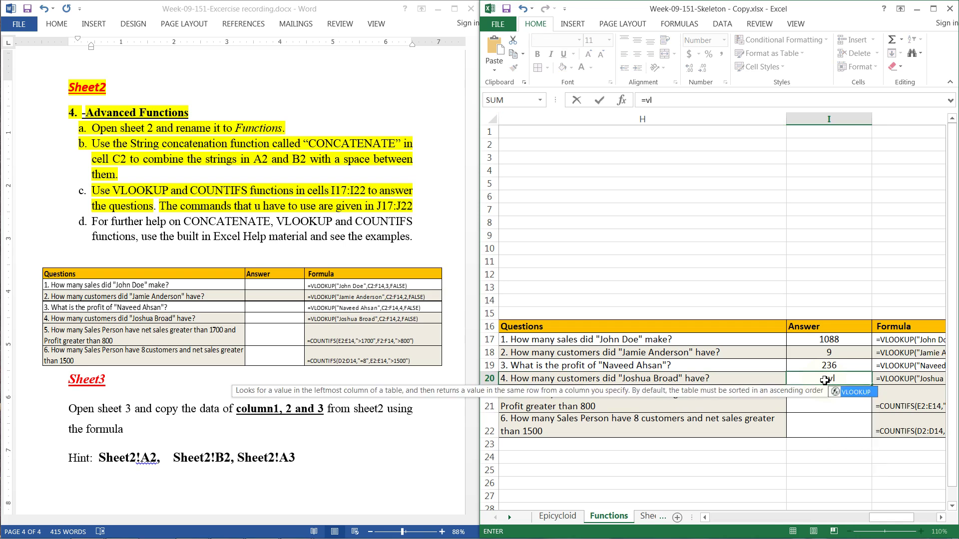
{"action": "double_click", "coordinate": [863, 392]}
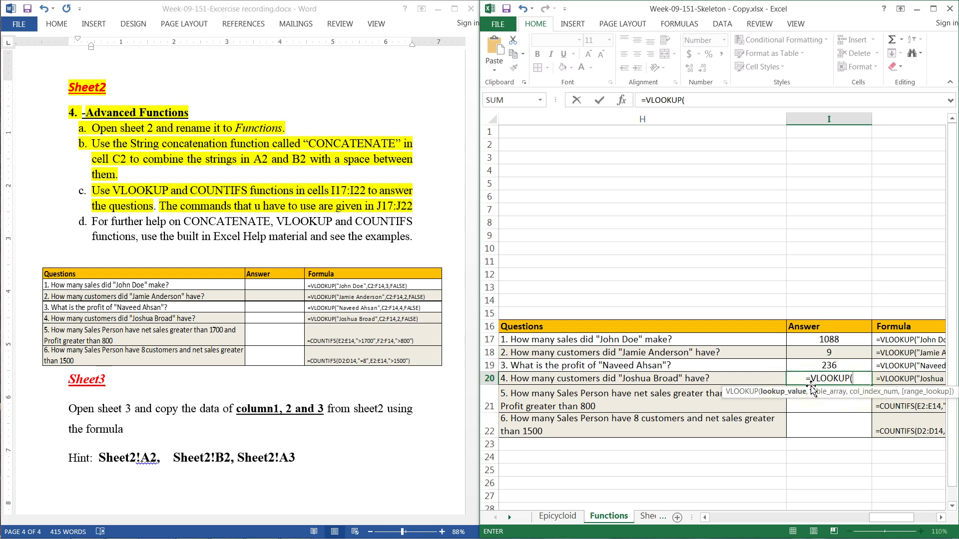
{"action": "type", "text": "\"Joshu"}
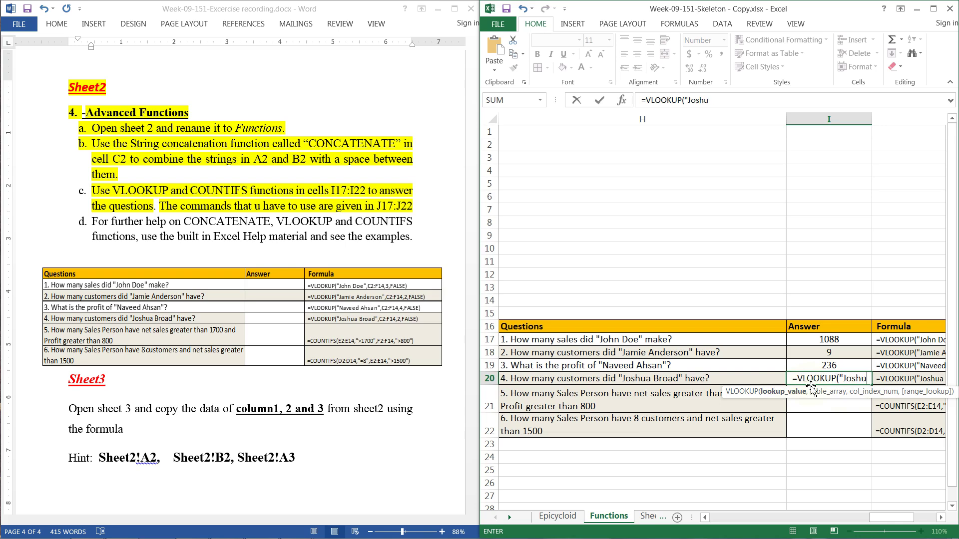
{"action": "type", "text": "a Bro"}
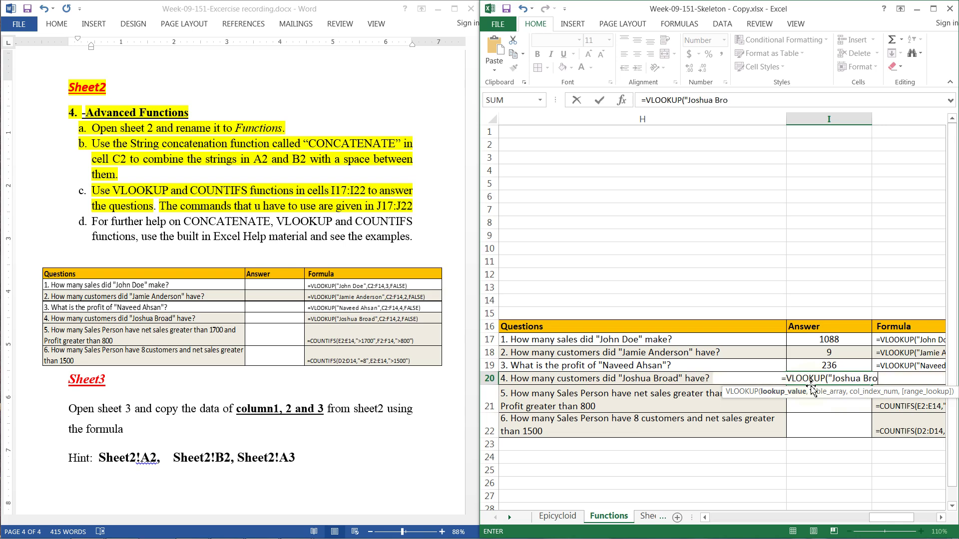
{"action": "type", "text": "ad"}
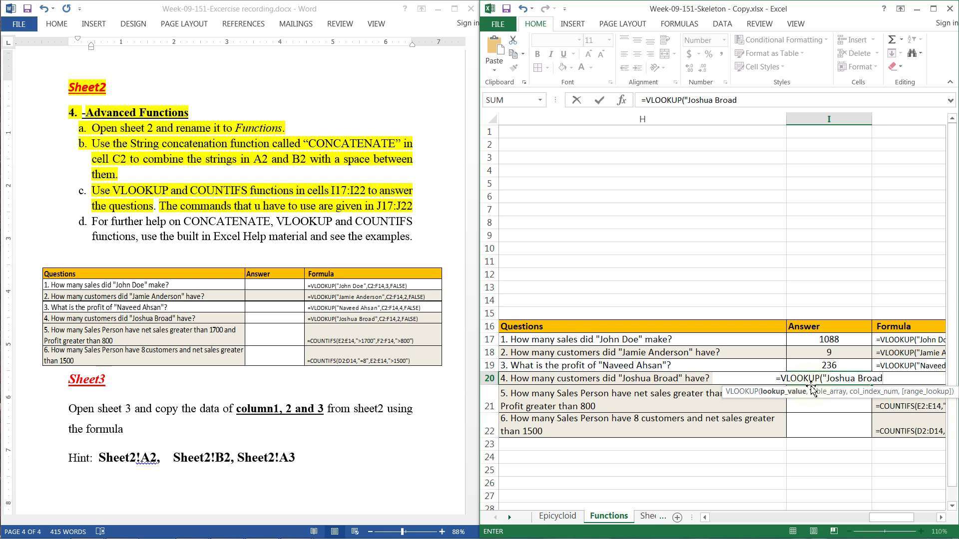
Step: Set the table array of the I20 VLOOKUP to C2:F14
{"action": "type", "text": "\",C"}
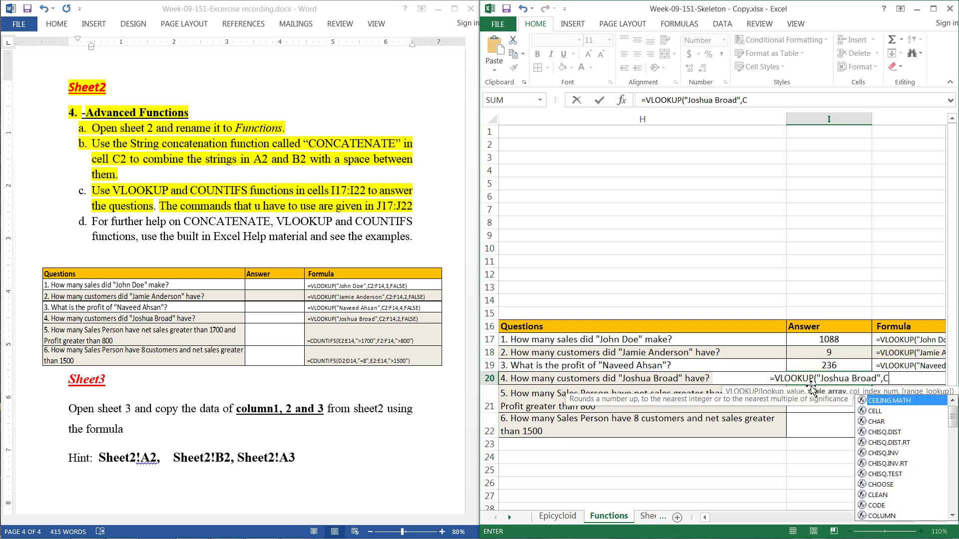
{"action": "type", "text": "2:"}
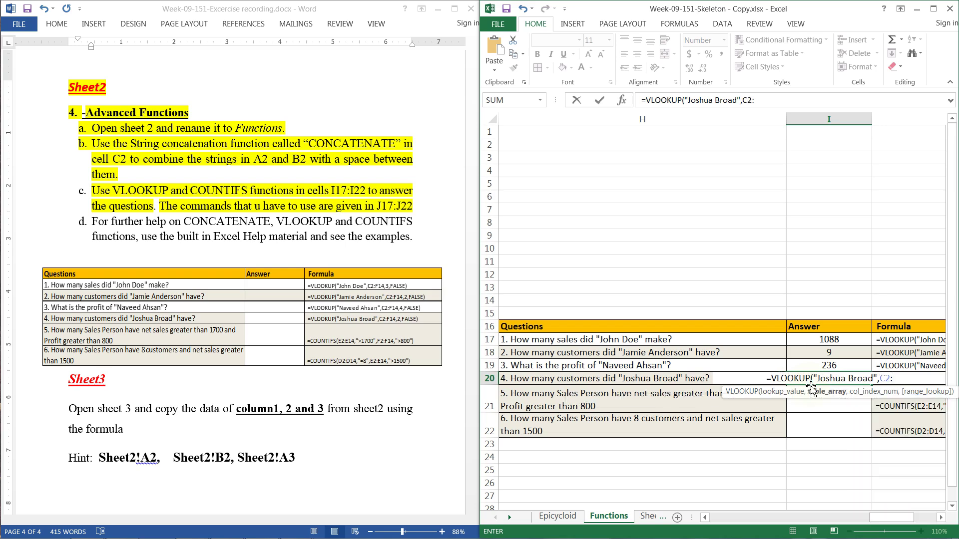
{"action": "type", "text": "F14"}
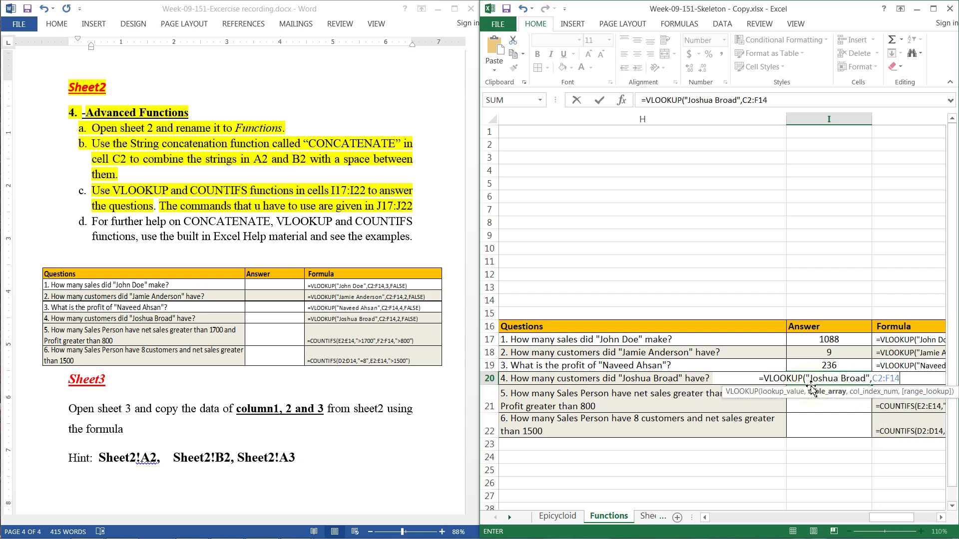
{"action": "type", "text": ","}
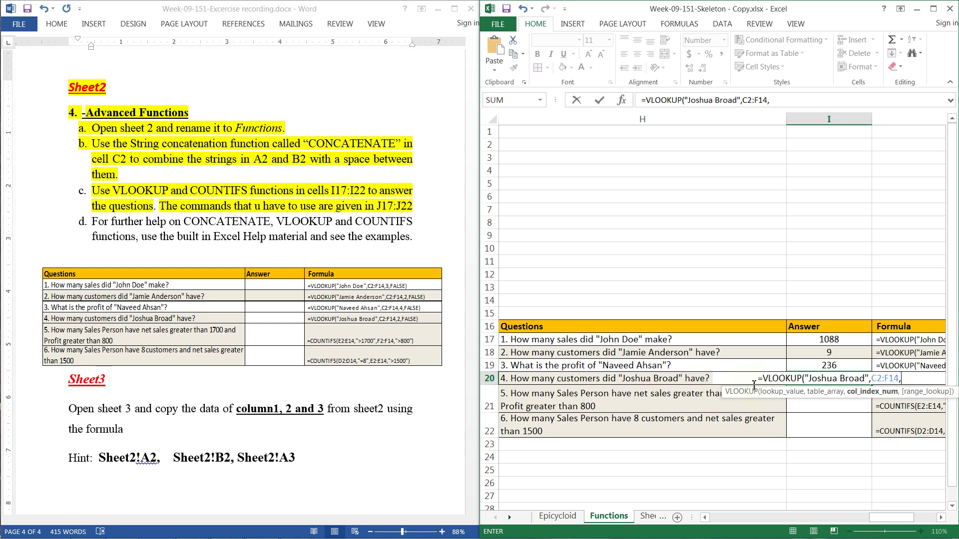
Step: Set the I20 VLOOKUP's column index to 2 and its range lookup to FALSE for an exact match, and complete the formula
{"action": "left_click_drag", "start_coordinate": [891, 520], "coordinate": [730, 523]}
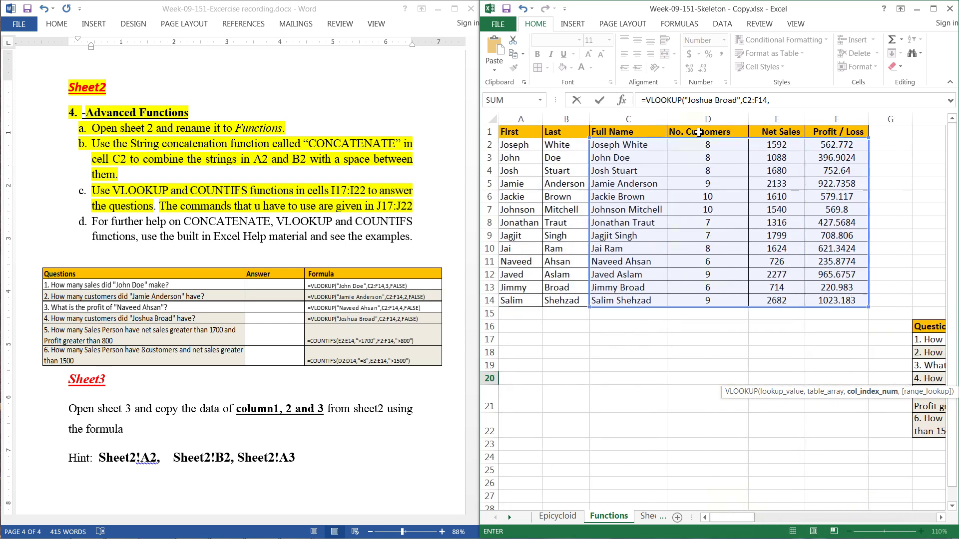
{"action": "left_click_drag", "start_coordinate": [739, 520], "coordinate": [919, 521]}
{"action": "type", "text": "2"}
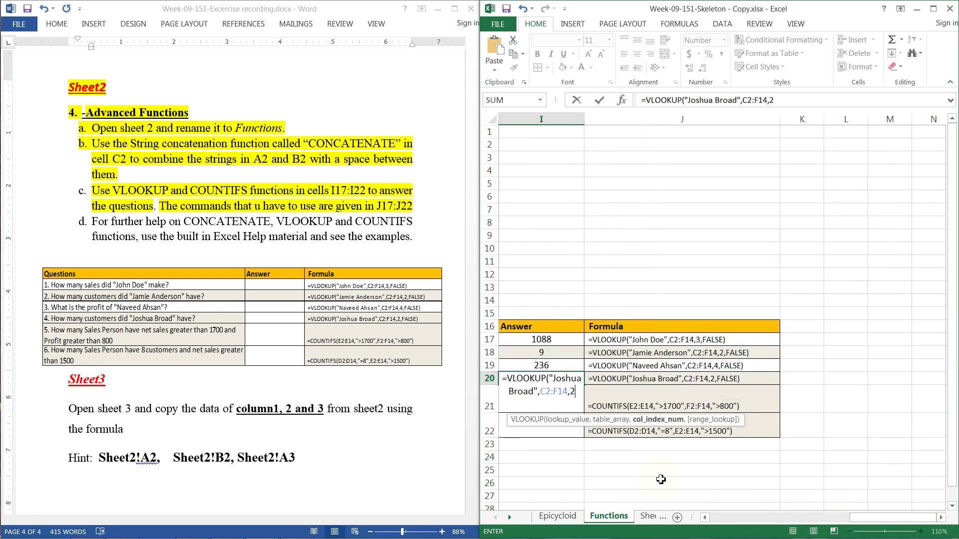
{"action": "type", "text": ","}
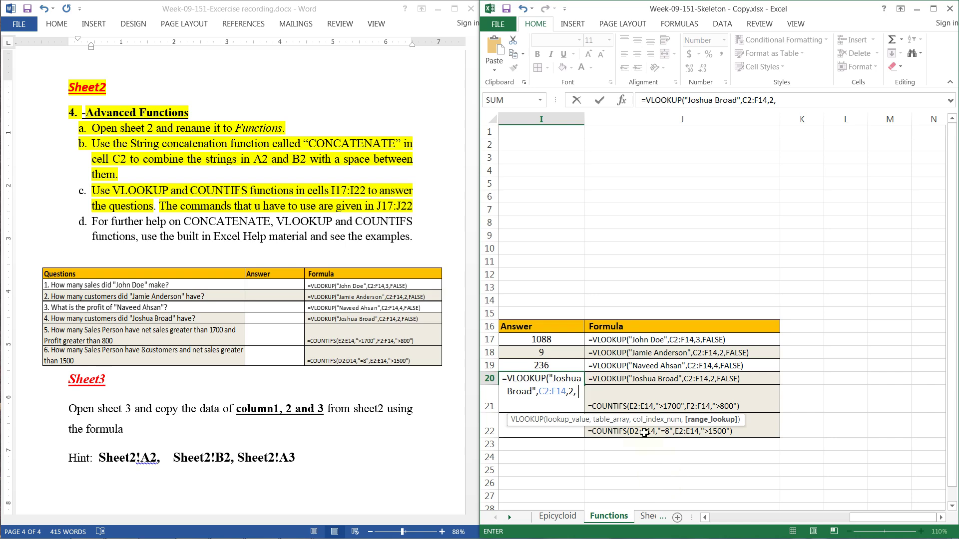
{"action": "left_click_drag", "start_coordinate": [930, 520], "coordinate": [915, 521]}
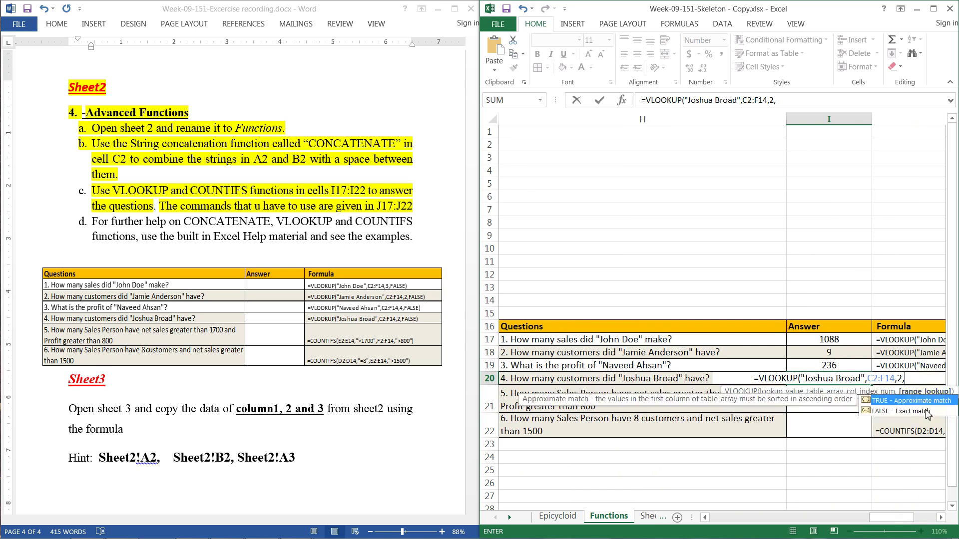
{"action": "double_click", "coordinate": [928, 413]}
{"action": "type", "text": ")"}
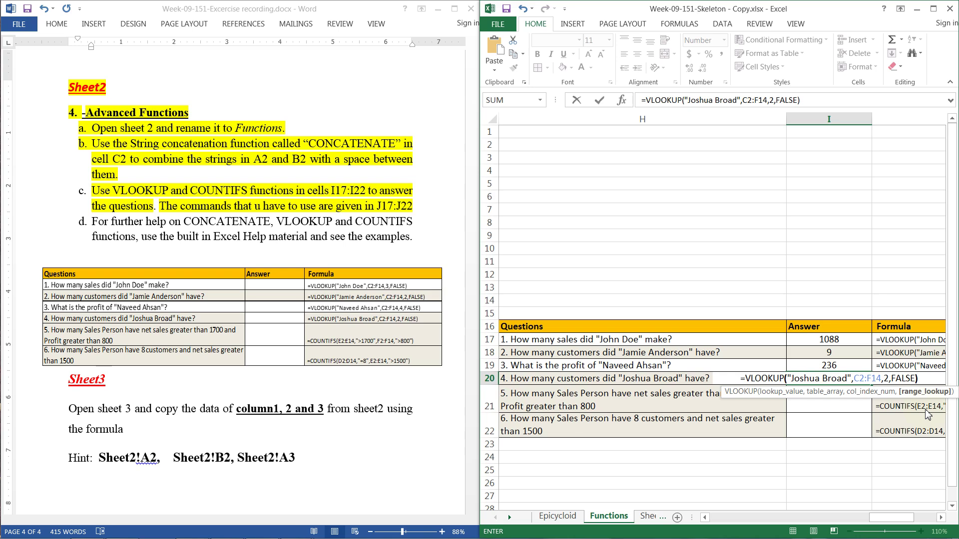
{"action": "key", "text": "Return"}
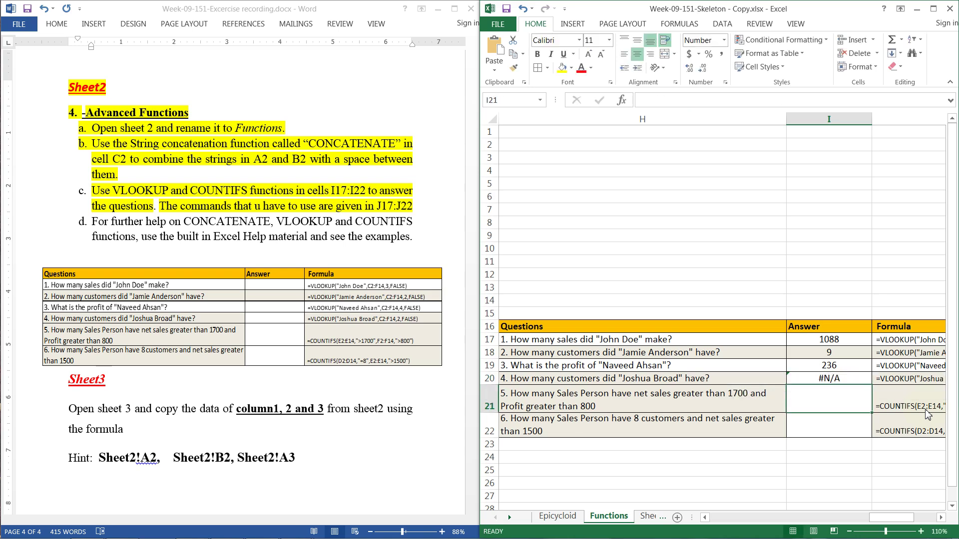
Step: Inspect the error-checking options for the question 4 answer in I20
{"action": "left_click", "coordinate": [835, 378]}
{"action": "left_click", "coordinate": [772, 379]}
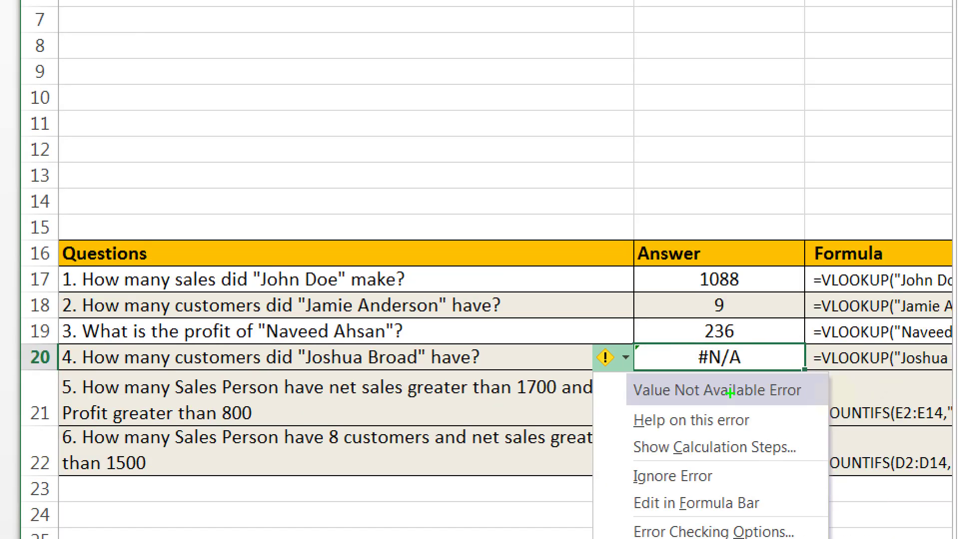
{"action": "key", "text": "Escape"}
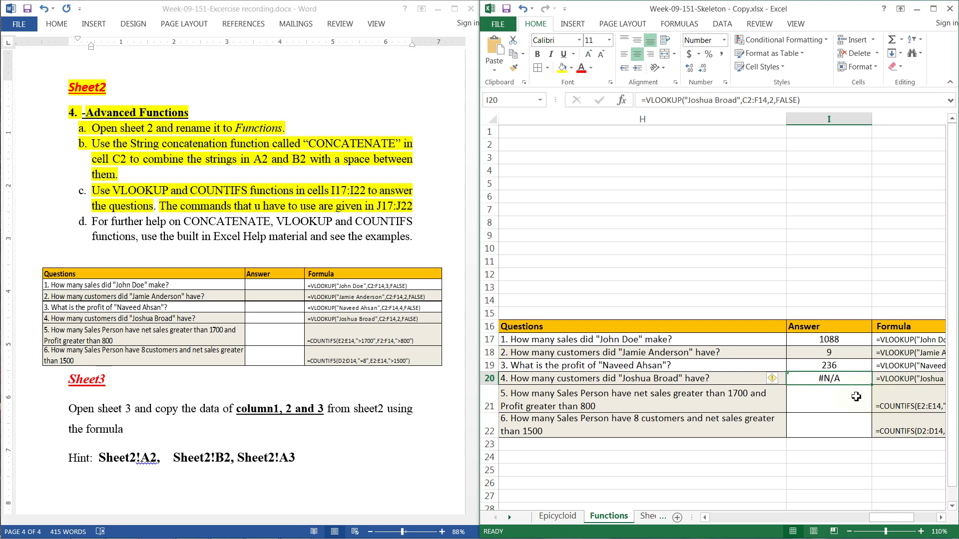
Step: Check the Full Name column, C2:C14, for the salesperson named in question 4
{"action": "left_click", "coordinate": [718, 379]}
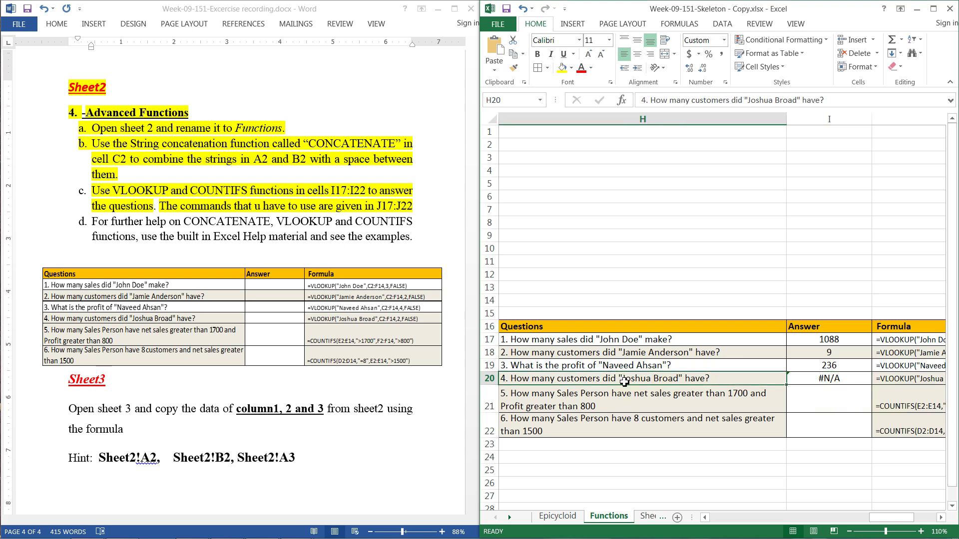
{"action": "left_click_drag", "start_coordinate": [914, 518], "coordinate": [745, 517]}
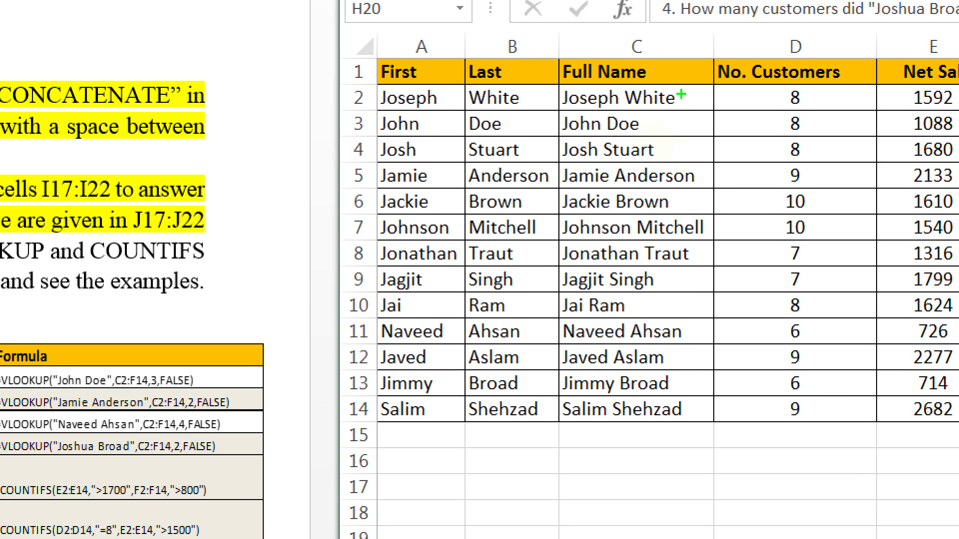
{"action": "left_click_drag", "start_coordinate": [682, 95], "coordinate": [671, 424]}
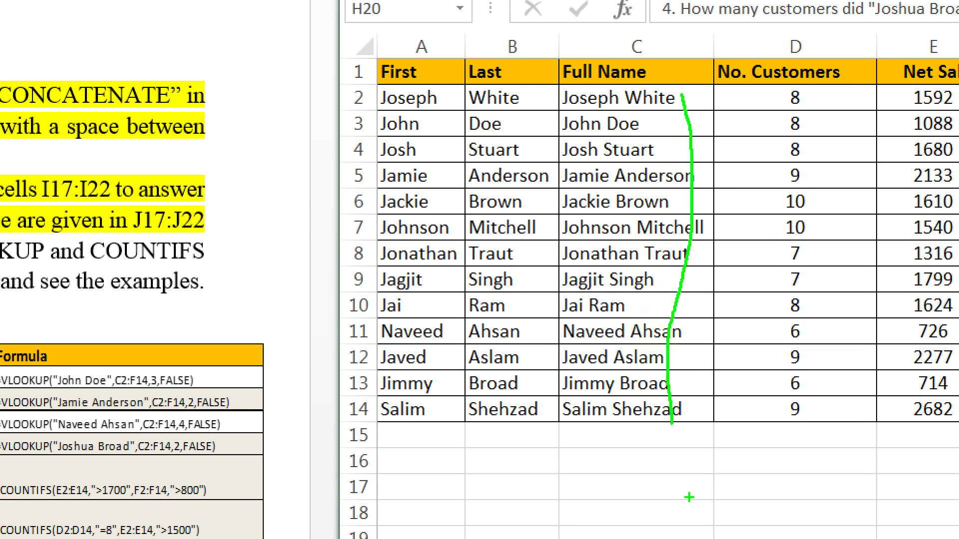
{"action": "key", "text": "Escape"}
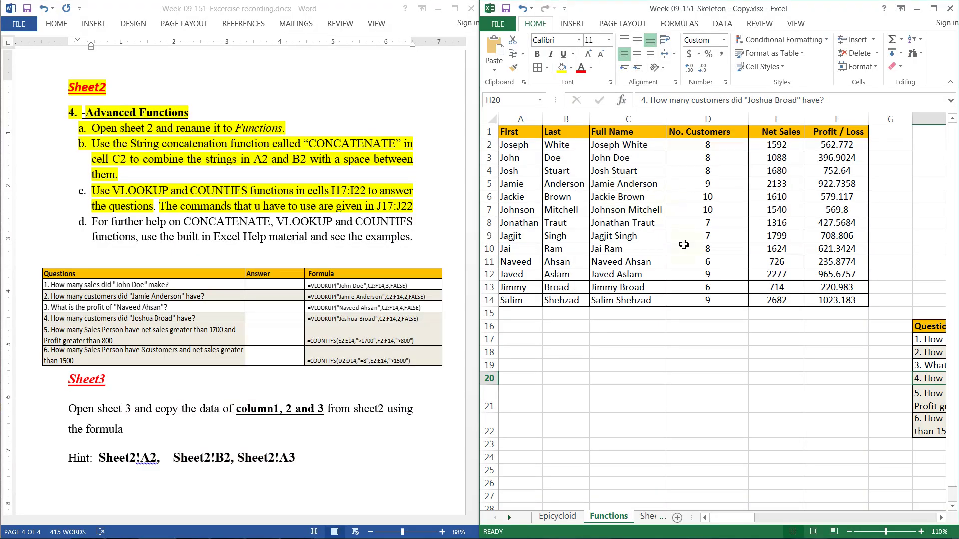
Step: Review the error-checking options for I20 once more and dismiss them without choosing any
{"action": "left_click_drag", "start_coordinate": [726, 528], "coordinate": [867, 529]}
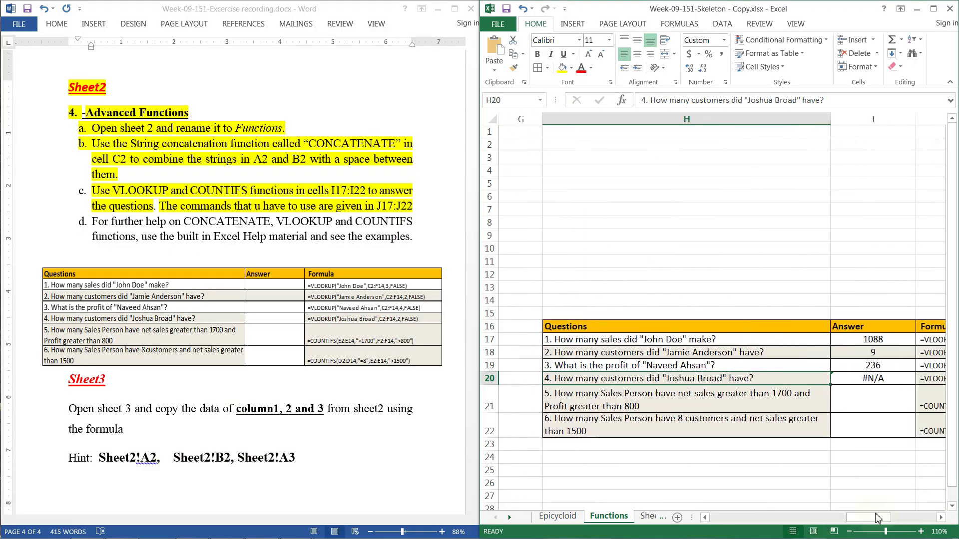
{"action": "left_click", "coordinate": [891, 377]}
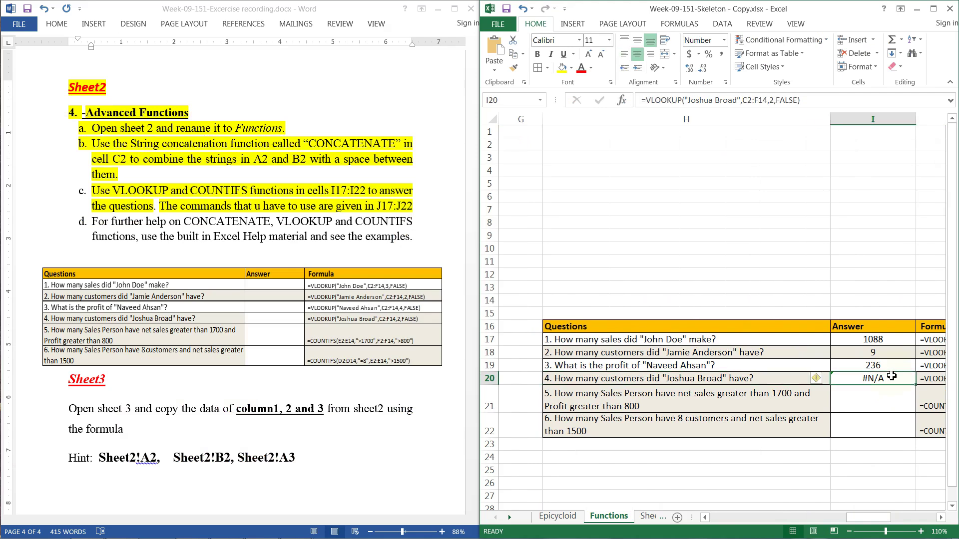
{"action": "left_click", "coordinate": [818, 380]}
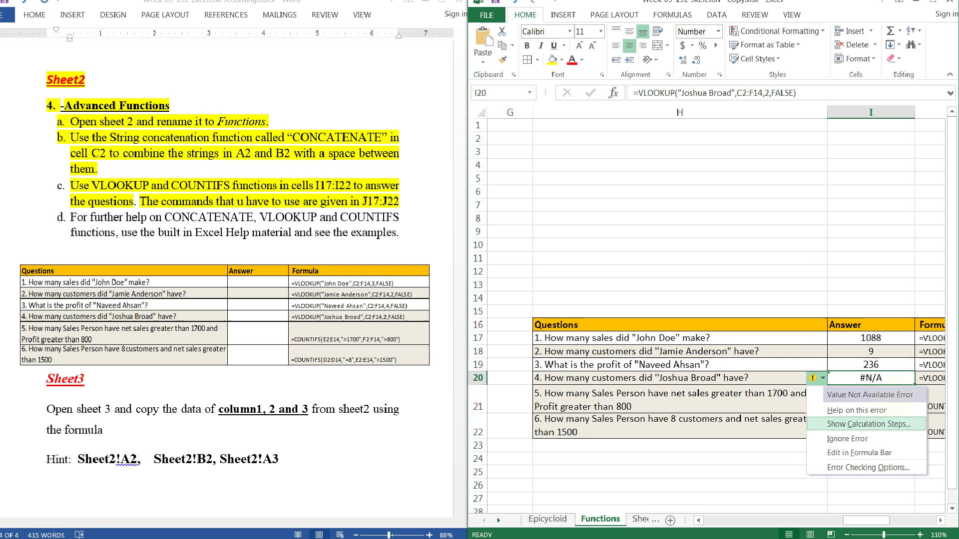
{"action": "left_click", "coordinate": [806, 393]}
{"action": "left_click", "coordinate": [807, 393]}
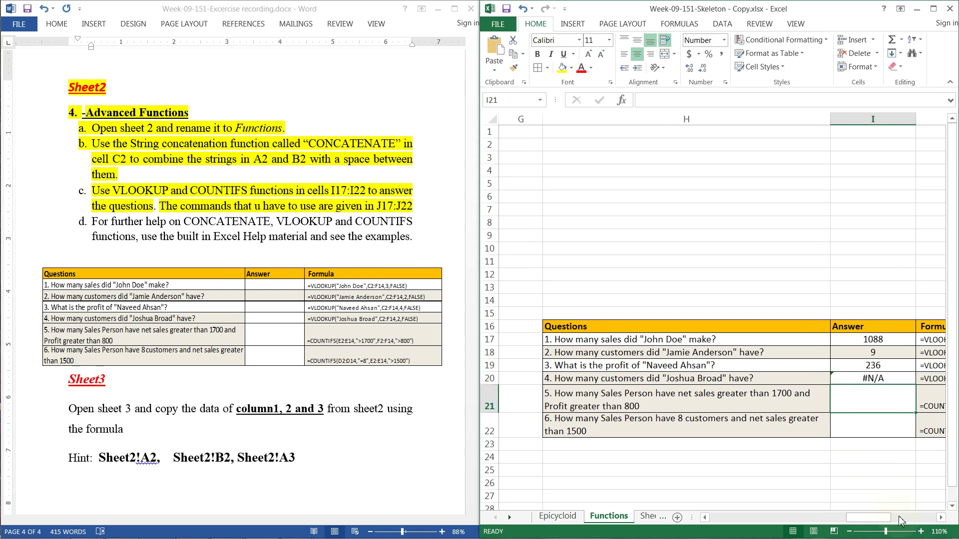
Step: Read question 5 in H21 and start a COUNTIFS formula in its answer cell, I21
{"action": "left_click_drag", "start_coordinate": [901, 520], "coordinate": [912, 520]}
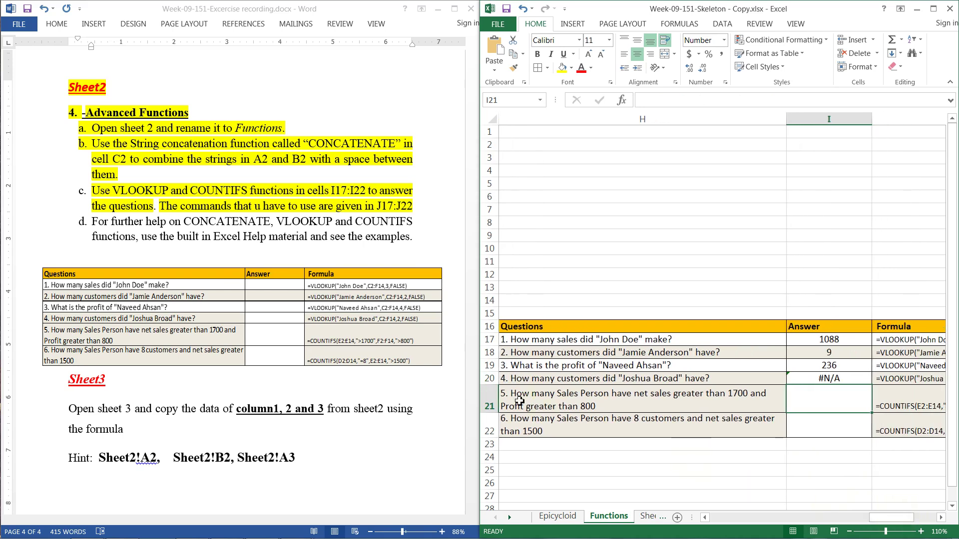
{"action": "left_click", "coordinate": [519, 400]}
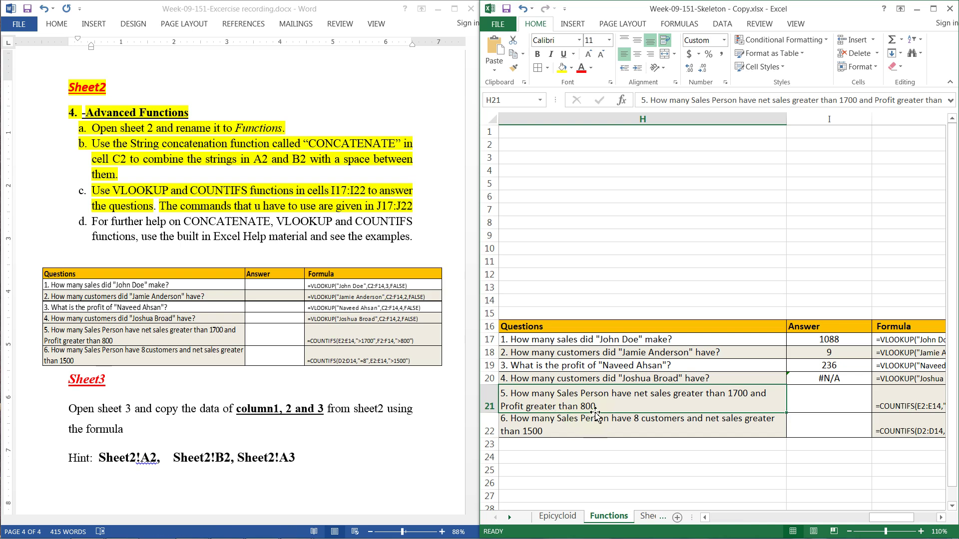
{"action": "left_click", "coordinate": [827, 405]}
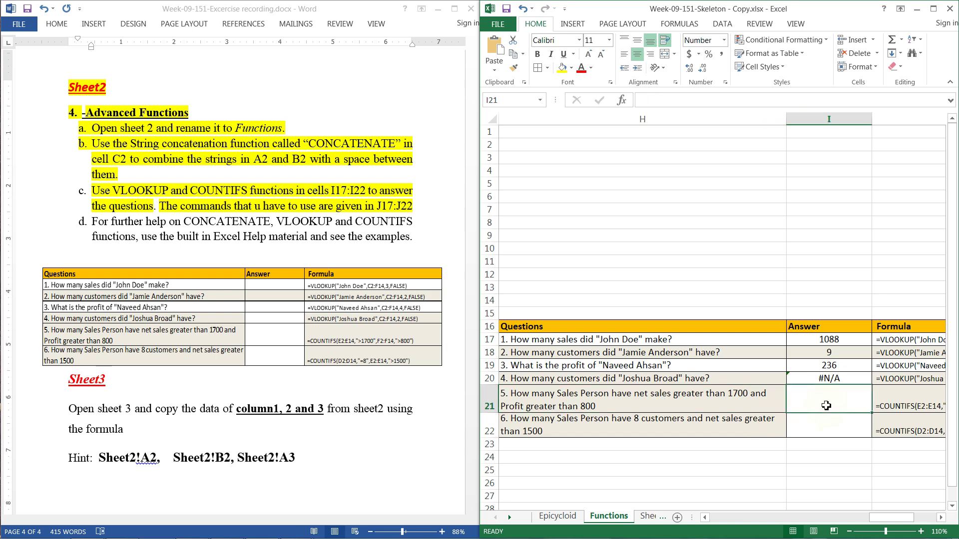
{"action": "type", "text": "="}
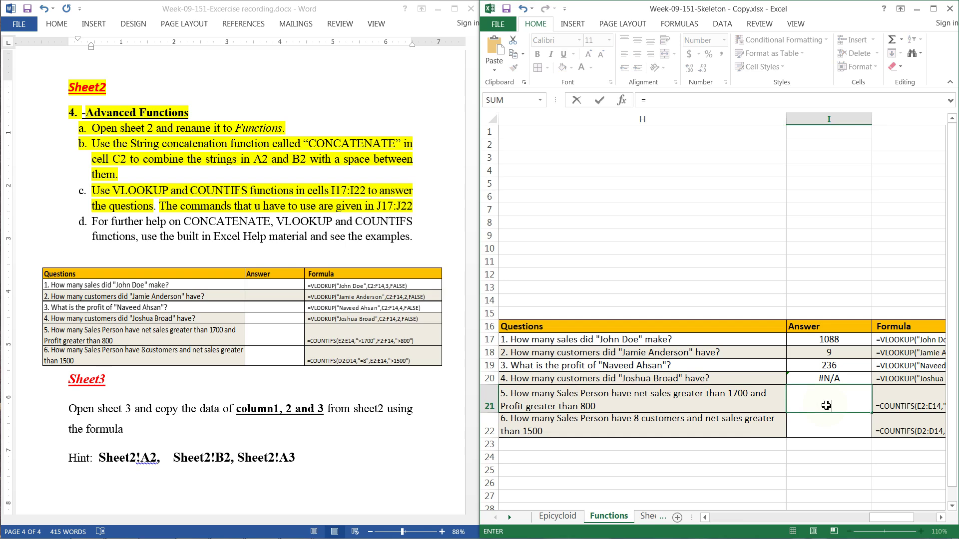
{"action": "type", "text": "coun"}
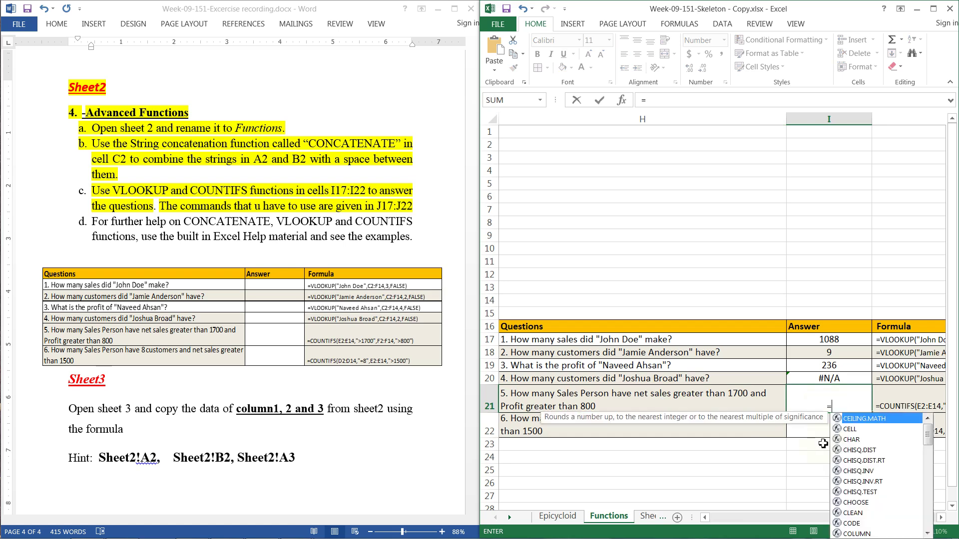
{"action": "type", "text": "ti"}
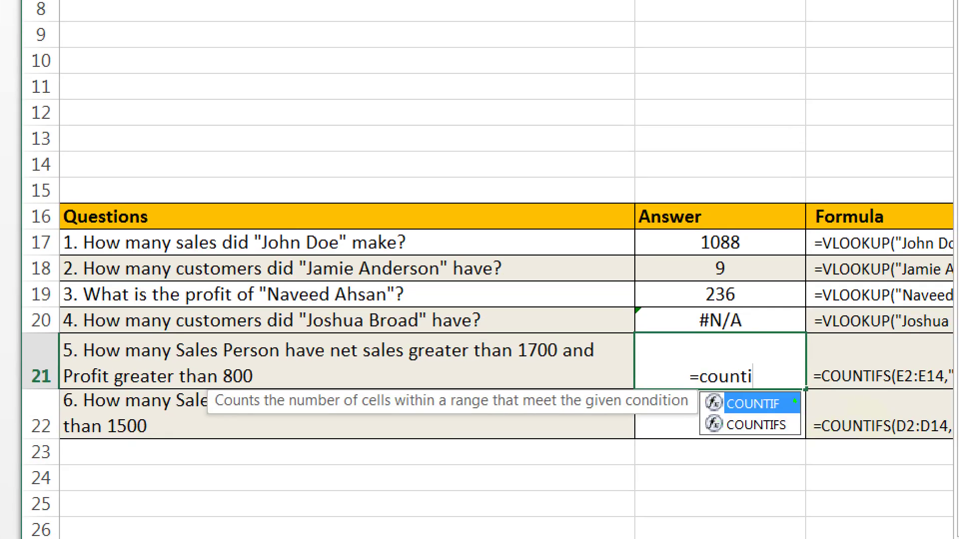
{"action": "left_click_drag", "start_coordinate": [814, 416], "coordinate": [858, 400]}
{"action": "mouse_move", "coordinate": [791, 425]}
{"action": "left_mouse_down"}
{"action": "mouse_move", "coordinate": [801, 447]}
{"action": "mouse_move", "coordinate": [860, 419]}
{"action": "left_mouse_up"}
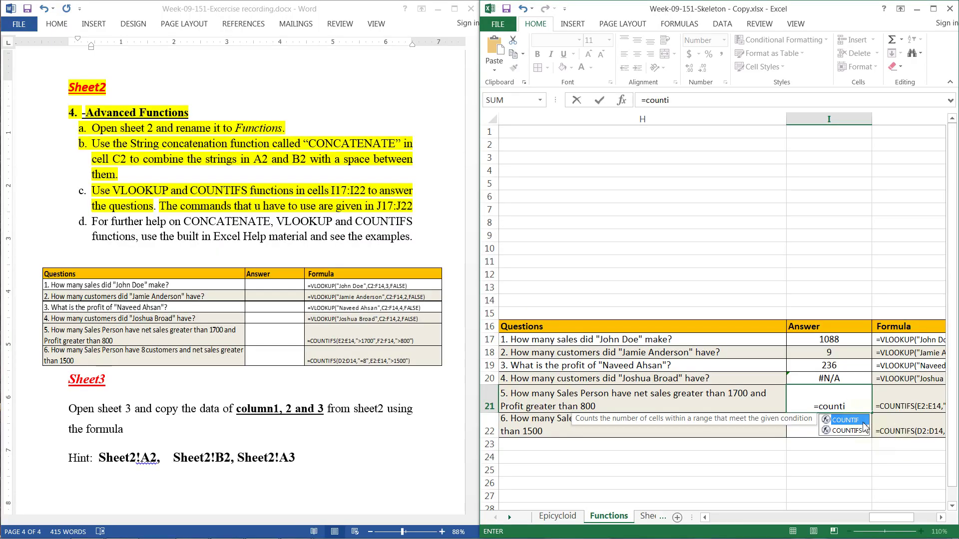
{"action": "left_click", "coordinate": [863, 429]}
{"action": "double_click", "coordinate": [863, 430]}
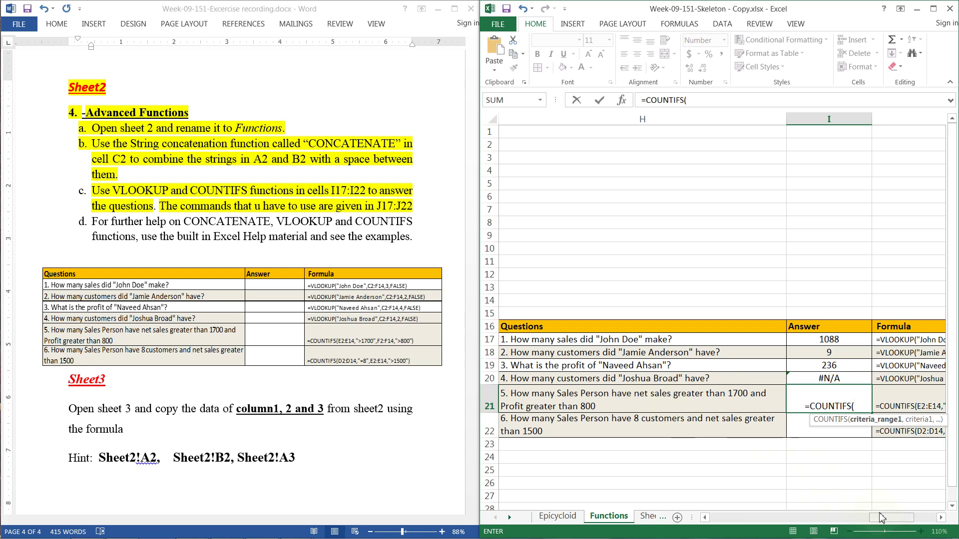
Step: Set the first criteria range of the I21 COUNTIFS to the Net Sales values, E2:E14
{"action": "left_click_drag", "start_coordinate": [882, 520], "coordinate": [722, 520]}
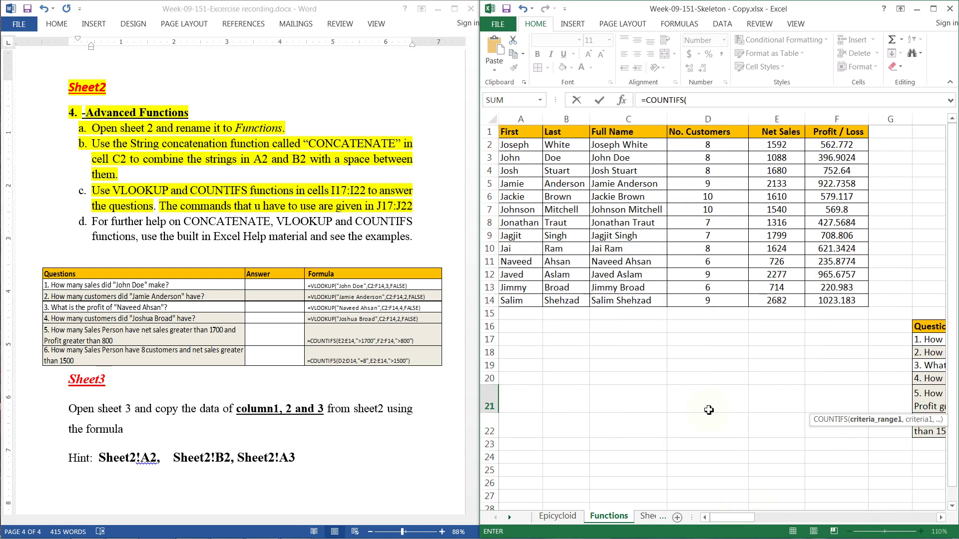
{"action": "left_click", "coordinate": [788, 146]}
{"action": "left_click_drag", "start_coordinate": [789, 145], "coordinate": [776, 295]}
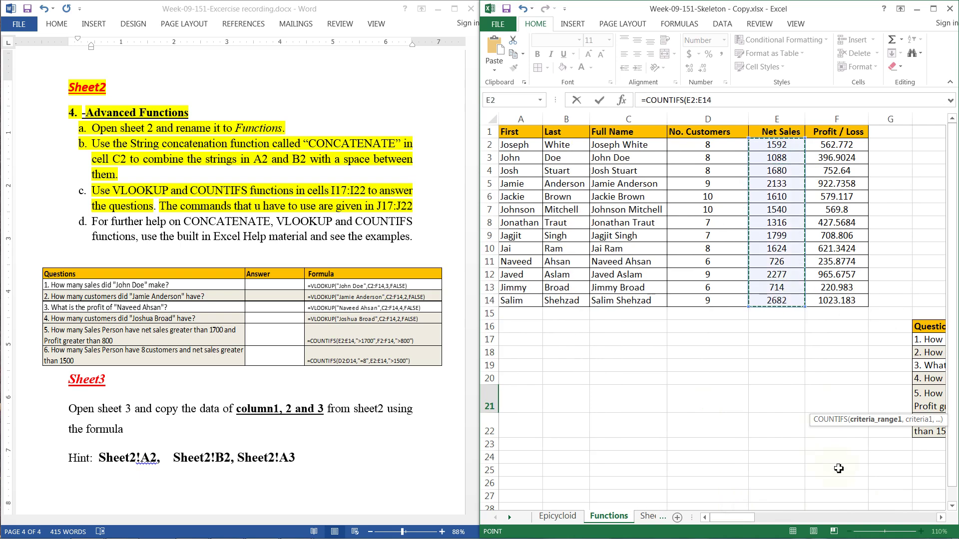
{"action": "left_click_drag", "start_coordinate": [734, 519], "coordinate": [741, 519]}
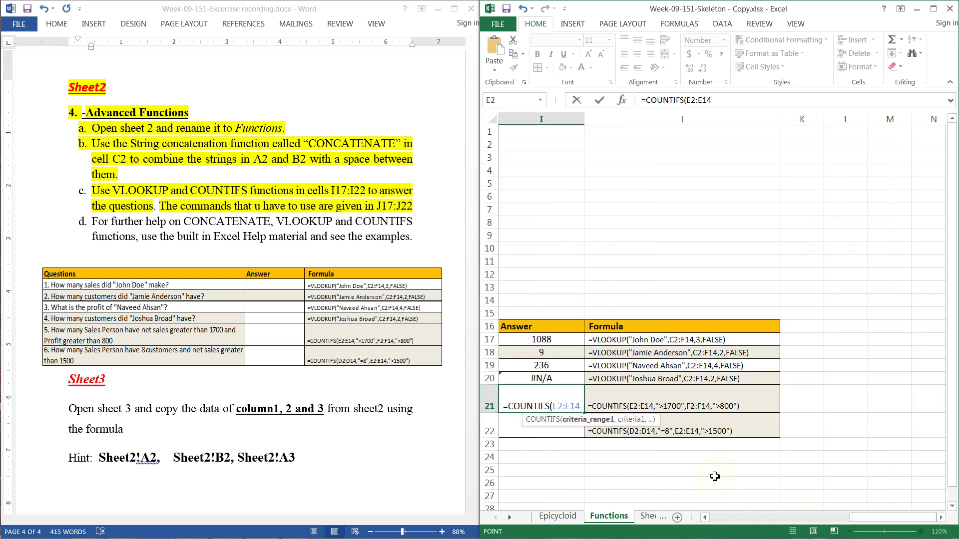
{"action": "type", "text": ","}
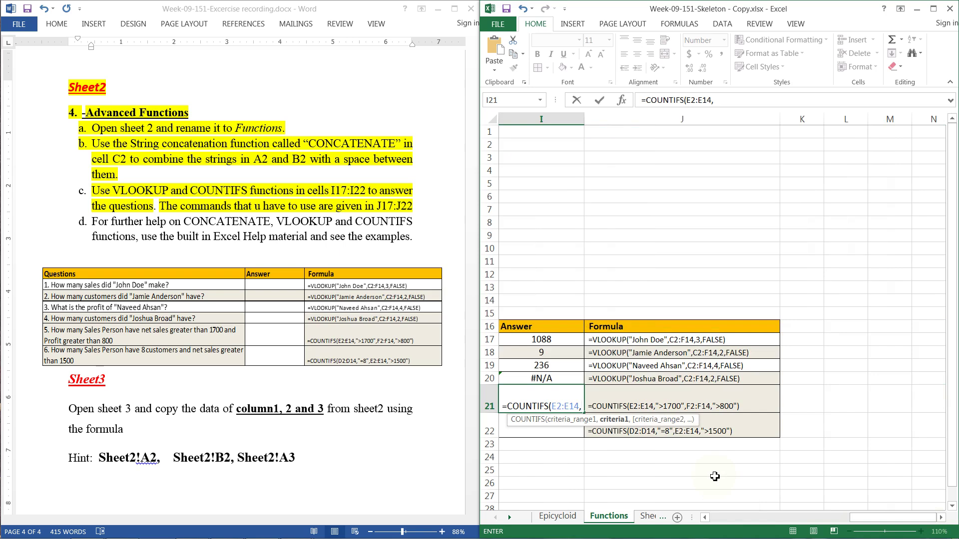
Step: Enter ">1700" as the first criterion of the I21 COUNTIFS, for net sales greater than 1700
{"action": "type", "text": "\""}
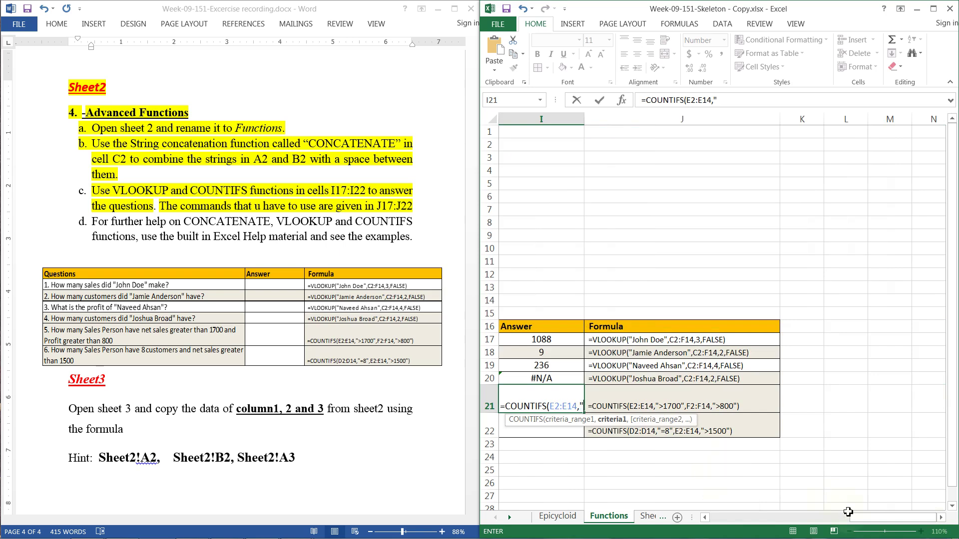
{"action": "left_click_drag", "start_coordinate": [852, 518], "coordinate": [816, 518]}
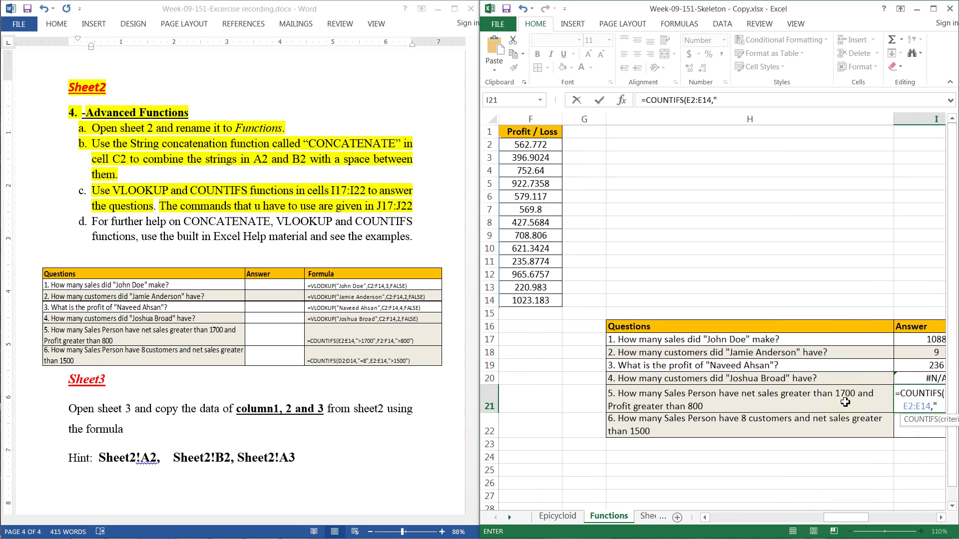
{"action": "type", "text": ">177"}
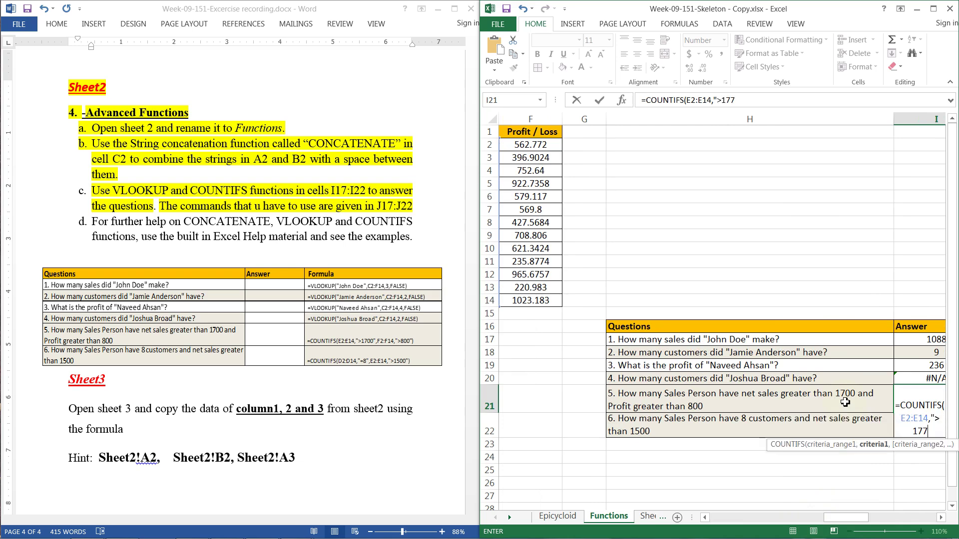
{"action": "key", "text": "BackSpace"}
{"action": "type", "text": "00\","}
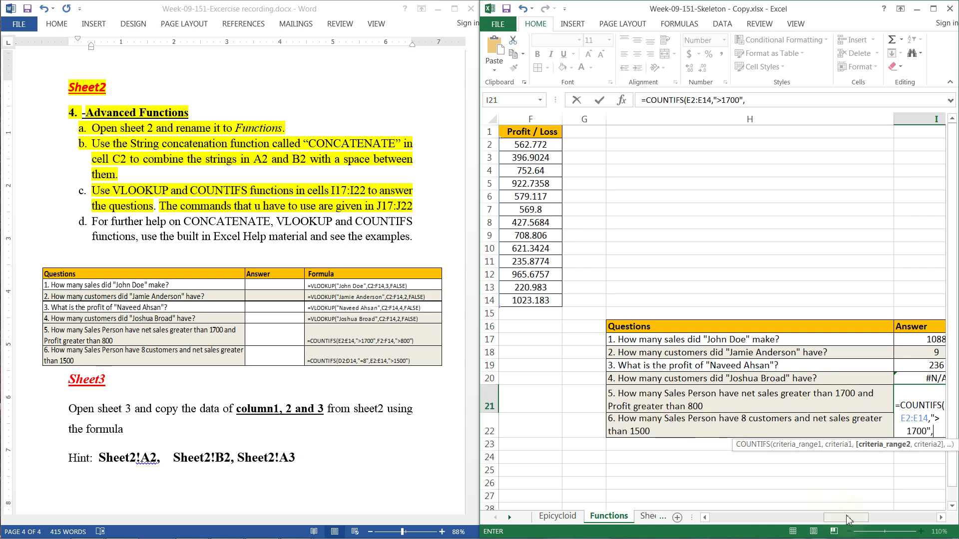
Step: Add the Profit / Loss values, F2:F14, as the second criteria range with criterion ">800", and close the I21 formula's parenthesis
{"action": "left_click_drag", "start_coordinate": [847, 520], "coordinate": [778, 519]}
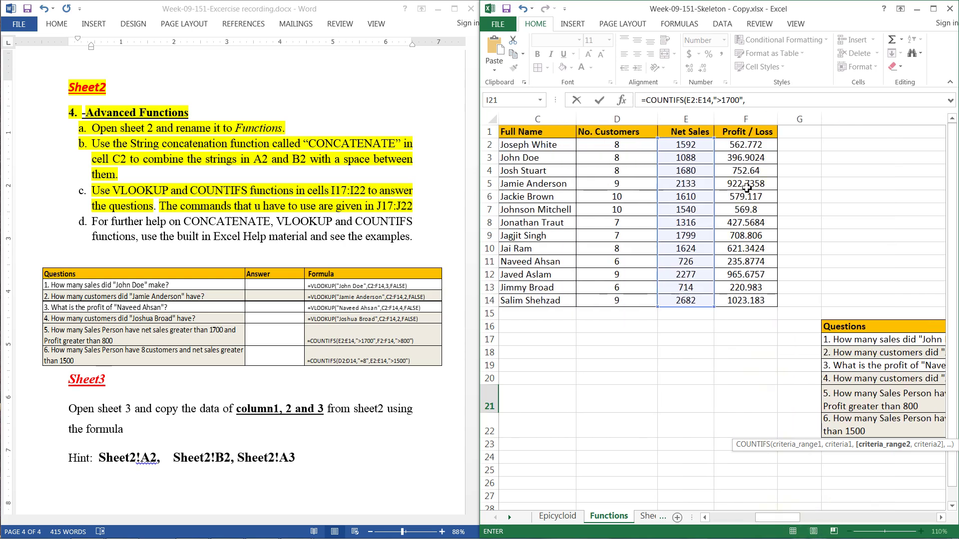
{"action": "left_click_drag", "start_coordinate": [748, 143], "coordinate": [750, 298]}
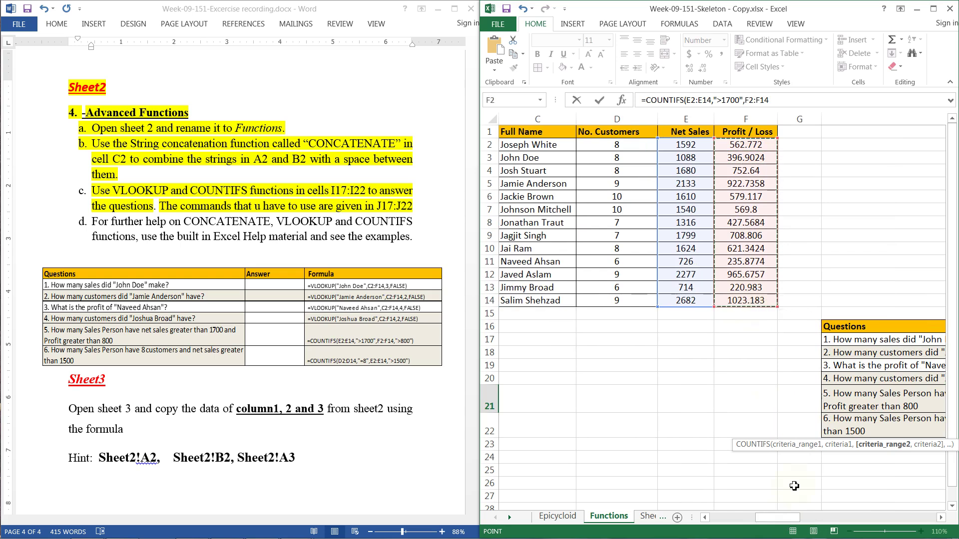
{"action": "left_click_drag", "start_coordinate": [788, 519], "coordinate": [902, 526]}
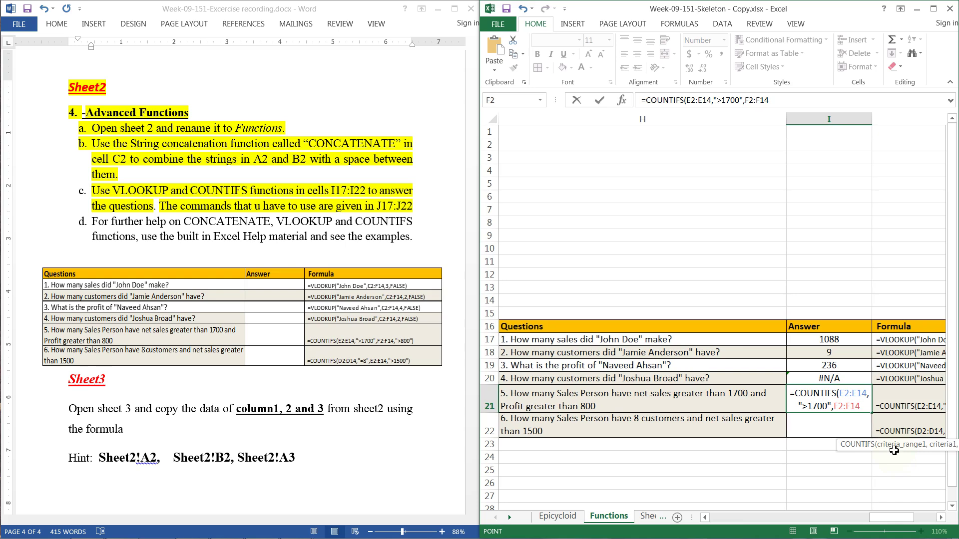
{"action": "type", "text": ",\""}
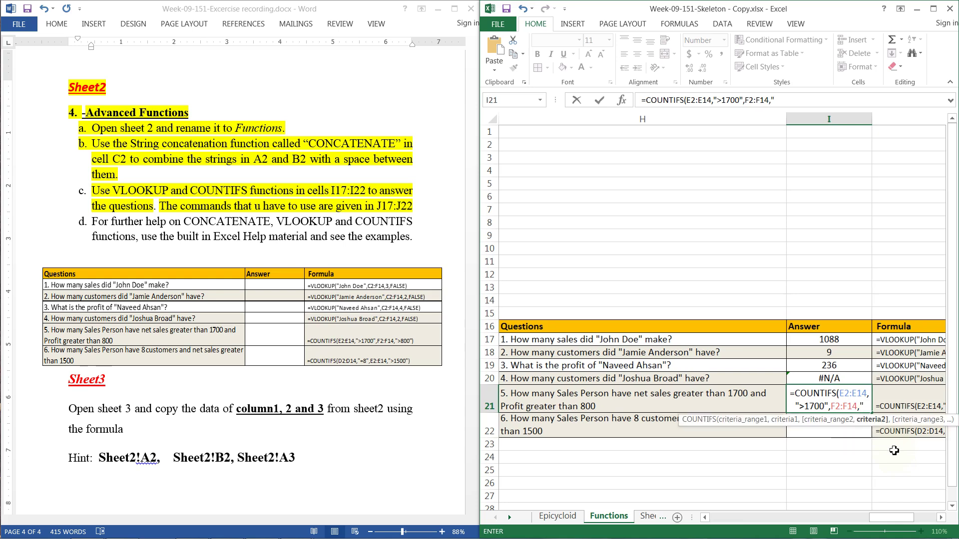
{"action": "type", "text": ">800"}
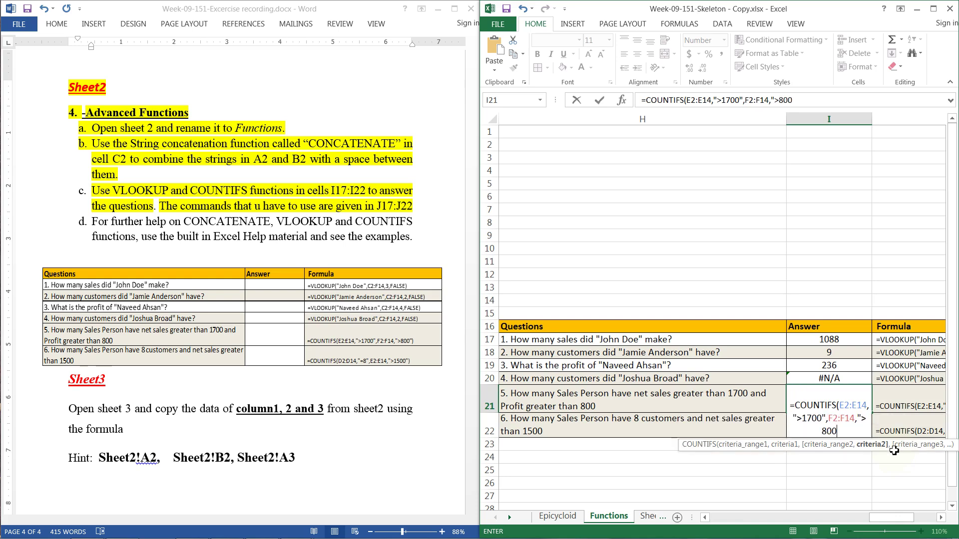
{"action": "type", "text": "\")"}
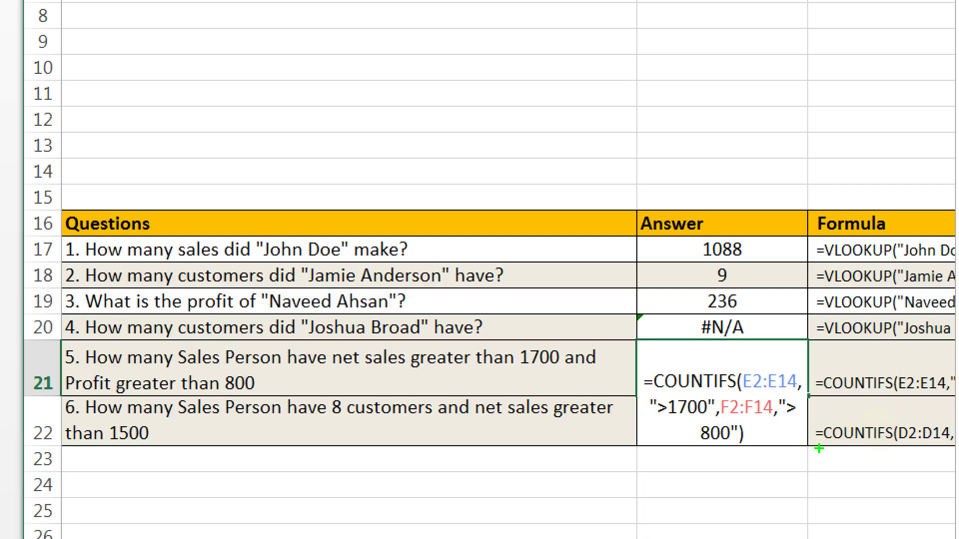
Step: Compare the I21 formula with the given command in J21, commit it and review the answer cell
{"action": "left_click_drag", "start_coordinate": [765, 398], "coordinate": [791, 396]}
{"action": "left_click_drag", "start_coordinate": [700, 449], "coordinate": [719, 449]}
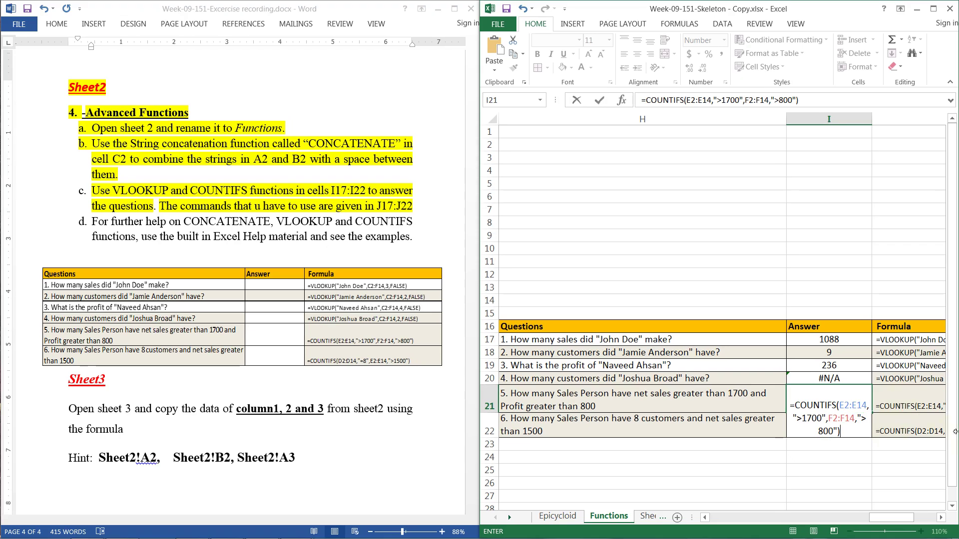
{"action": "left_click", "coordinate": [941, 517]}
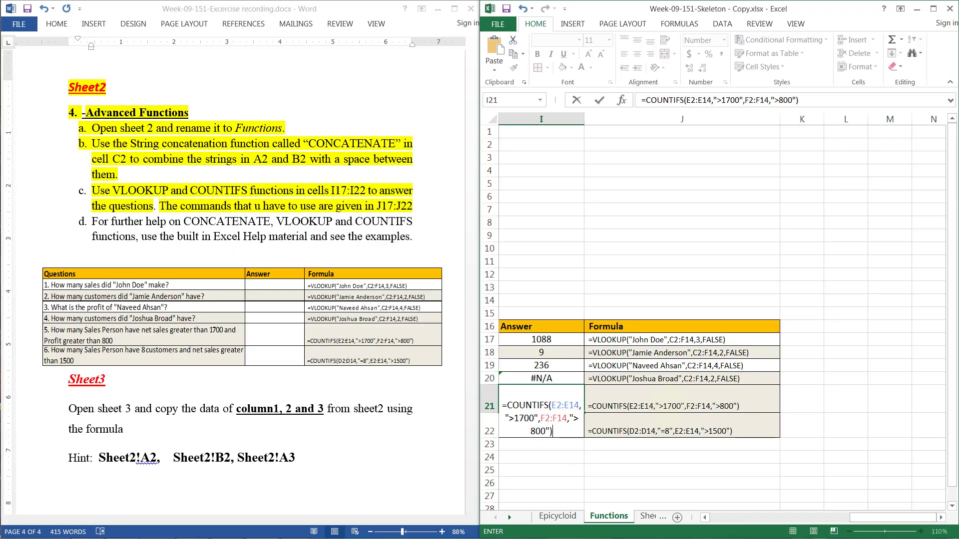
{"action": "left_click_drag", "start_coordinate": [863, 519], "coordinate": [858, 519]}
{"action": "key", "text": "Return"}
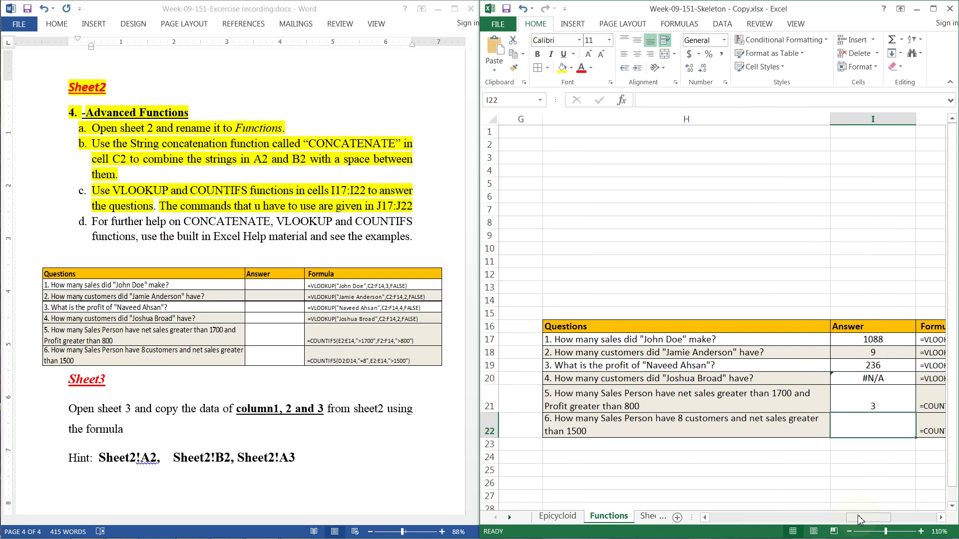
{"action": "left_click", "coordinate": [873, 404]}
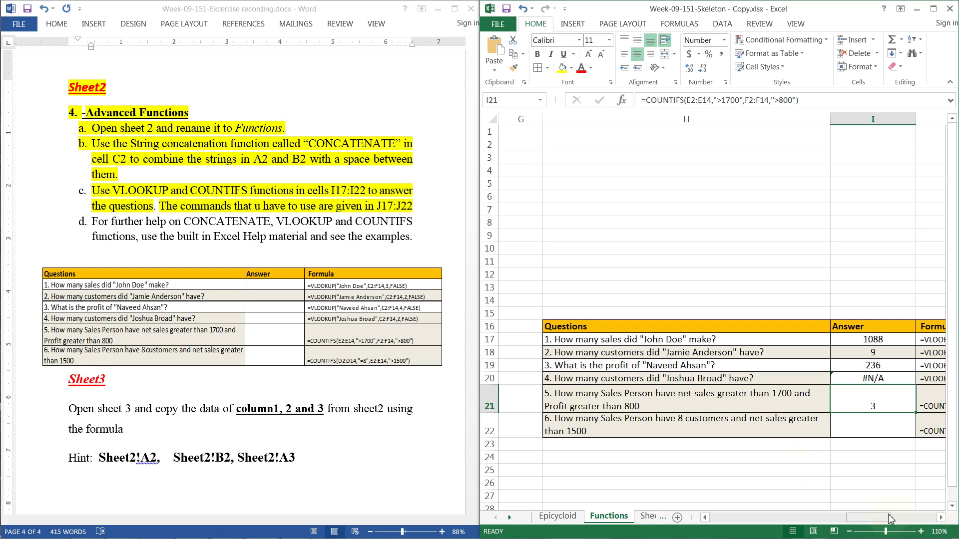
Step: Start a COUNTIFS formula in I22, the answer cell for question 6
{"action": "left_click_drag", "start_coordinate": [890, 519], "coordinate": [908, 517]}
{"action": "left_click", "coordinate": [848, 423]}
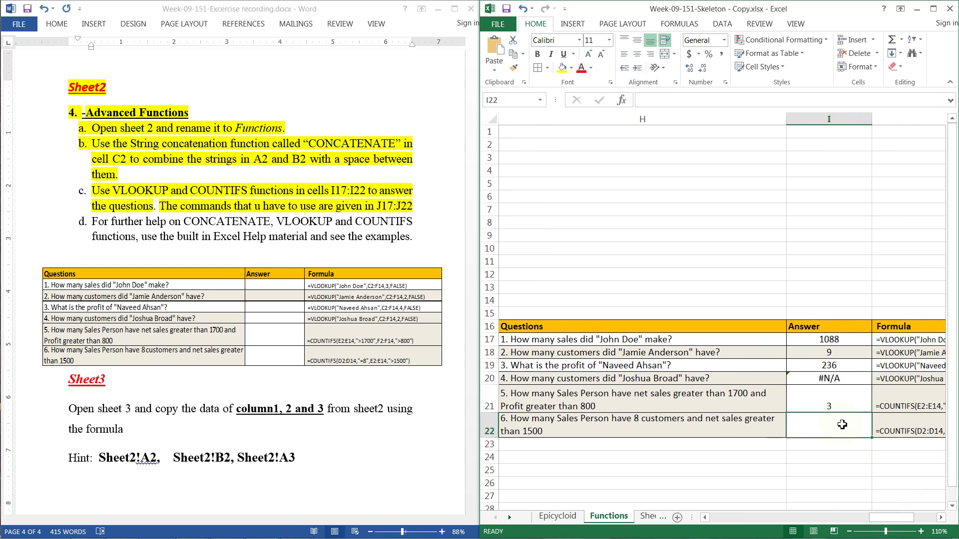
{"action": "type", "text": "="}
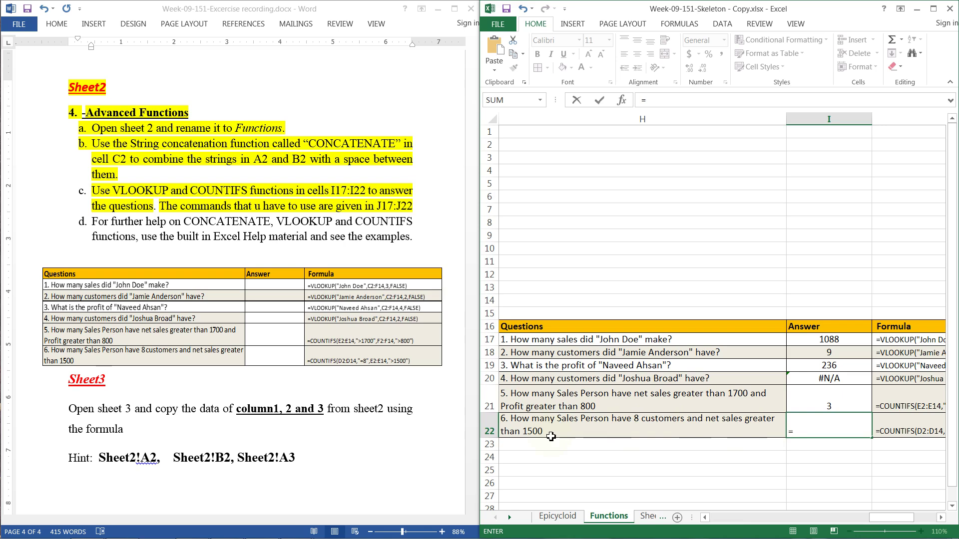
{"action": "type", "text": "count"}
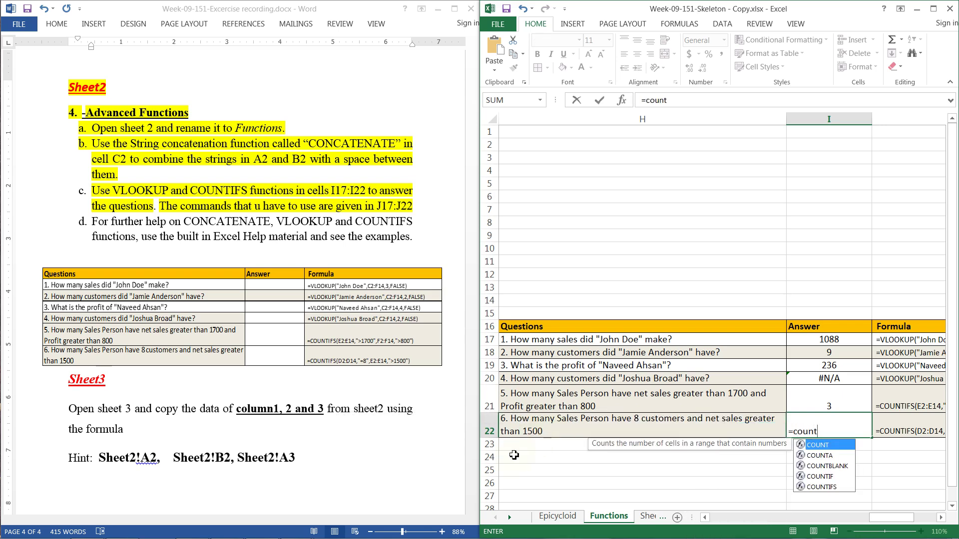
{"action": "double_click", "coordinate": [822, 486]}
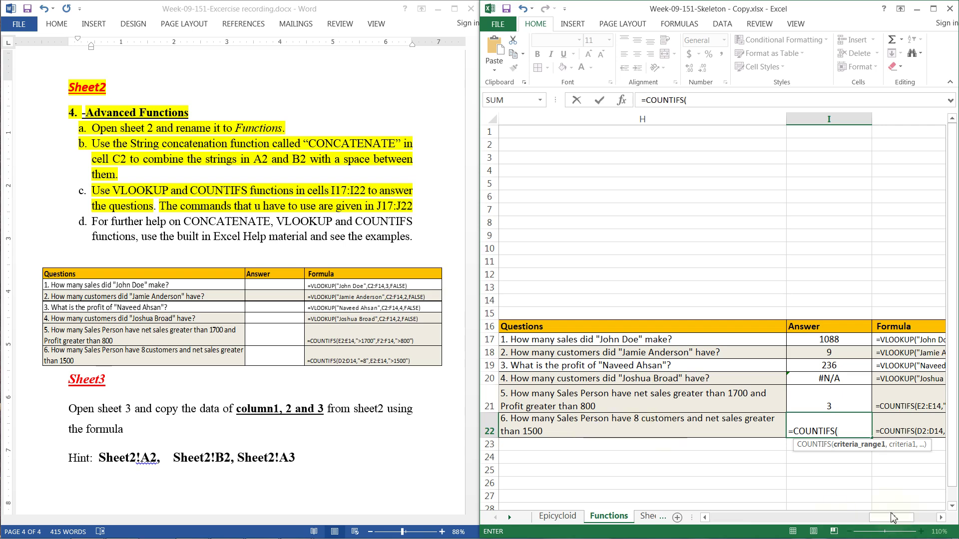
Step: Set the No. Customers values, D2:D14, as the first criteria range of the I22 COUNTIFS, with criterion "8"
{"action": "left_click_drag", "start_coordinate": [893, 515], "coordinate": [789, 519]}
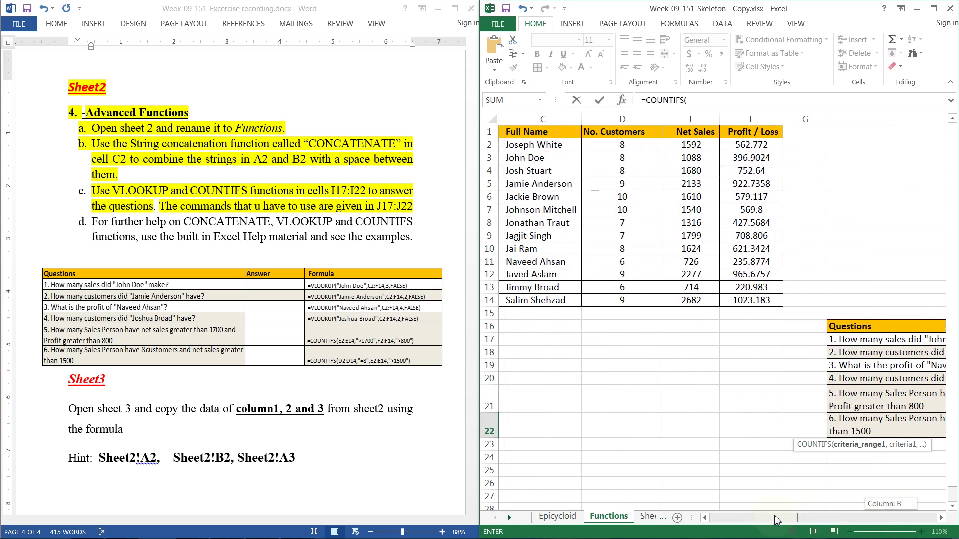
{"action": "left_click_drag", "start_coordinate": [640, 145], "coordinate": [619, 307]}
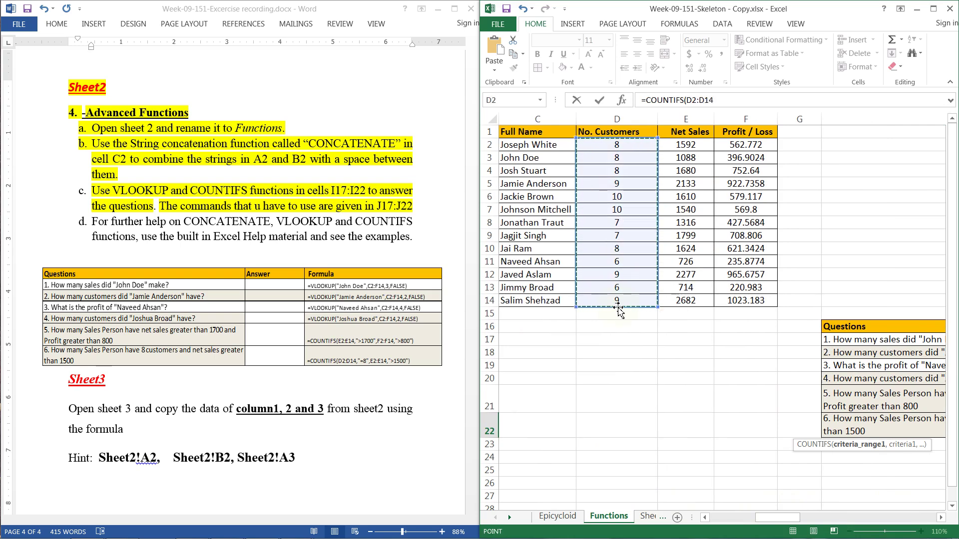
{"action": "type", "text": ","}
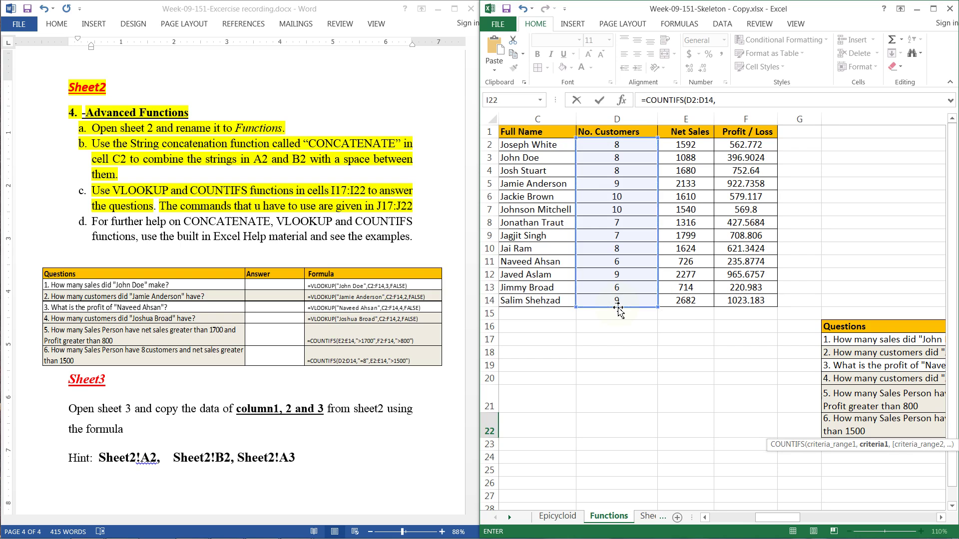
{"action": "left_click_drag", "start_coordinate": [786, 518], "coordinate": [874, 519]}
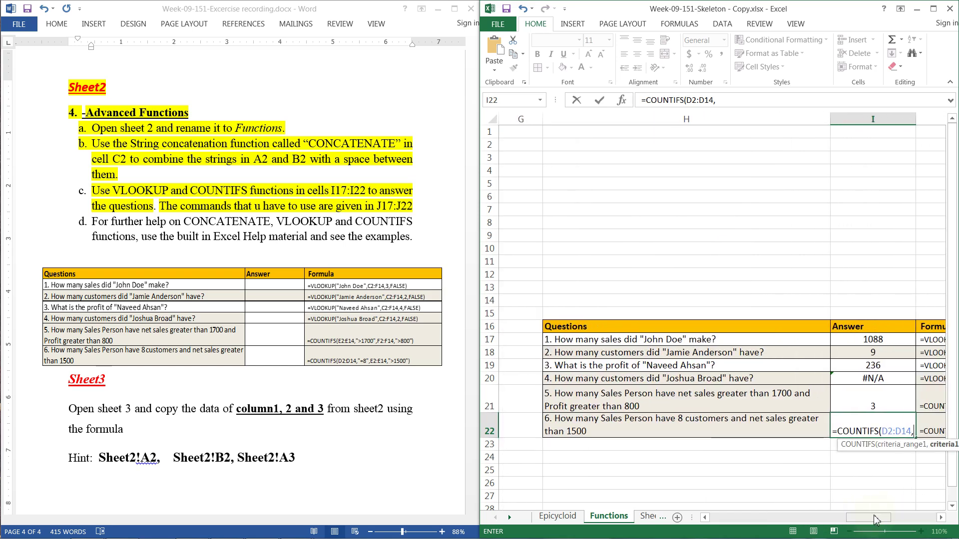
{"action": "type", "text": "\""}
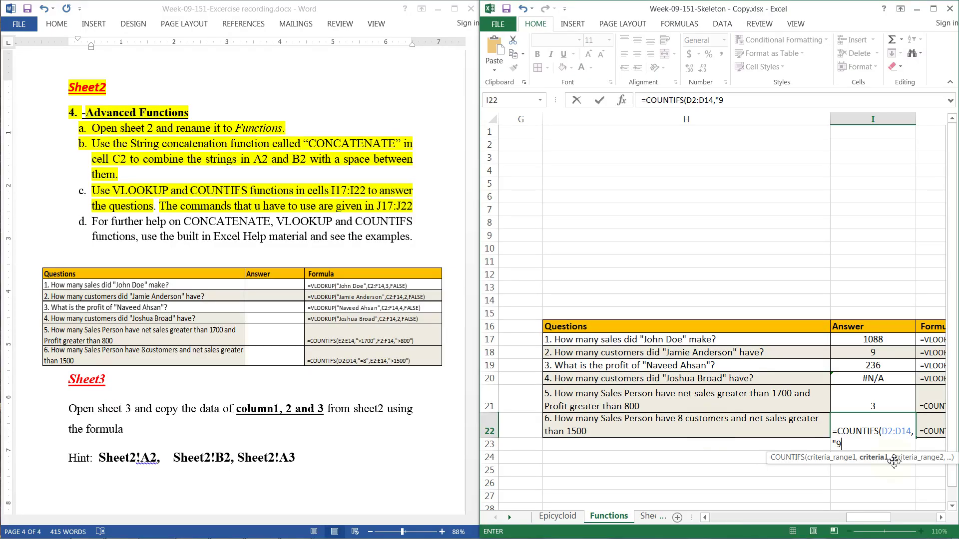
{"action": "type", "text": ","}
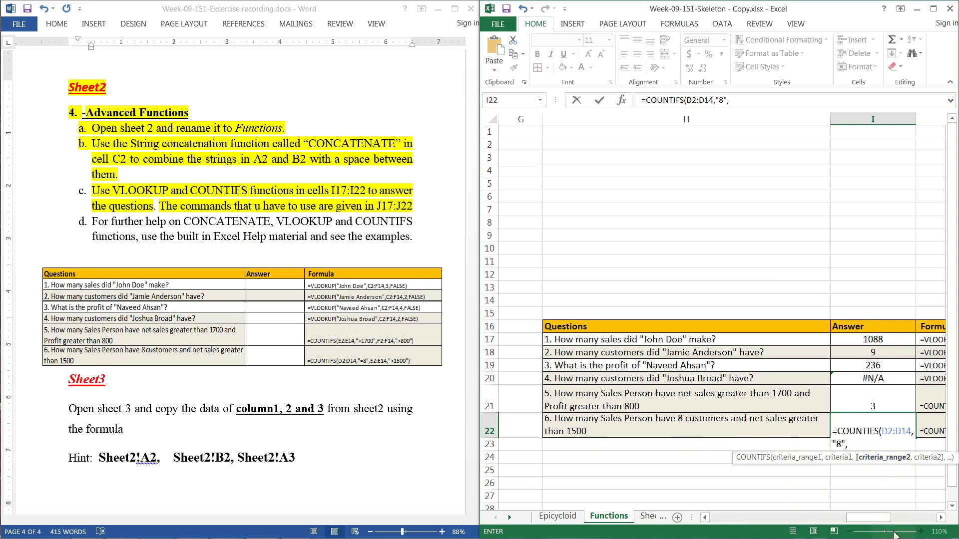
Step: Add the Net Sales values, E2:E14, as the second criteria range with criterion ">1500", and commit the I22 formula
{"action": "left_click_drag", "start_coordinate": [887, 518], "coordinate": [795, 520]}
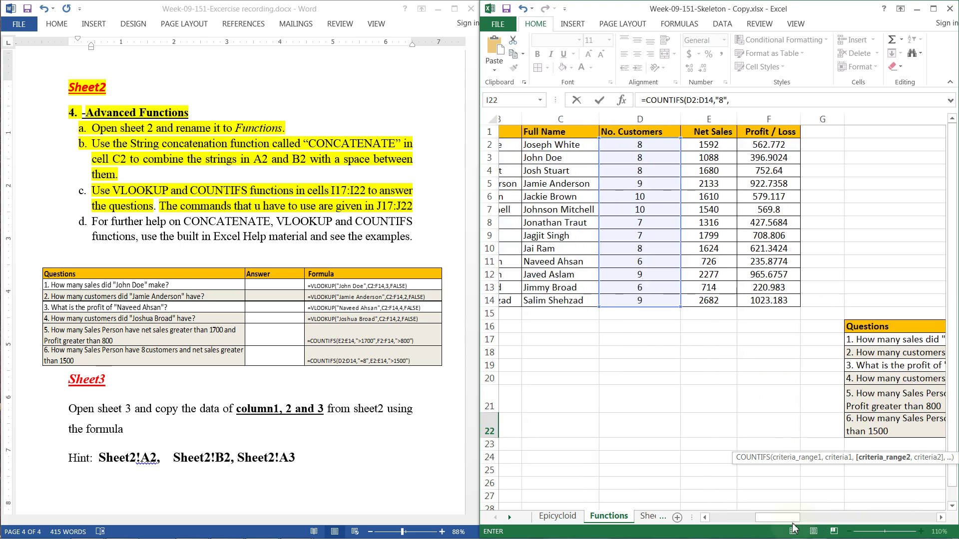
{"action": "left_click_drag", "start_coordinate": [670, 147], "coordinate": [670, 302]}
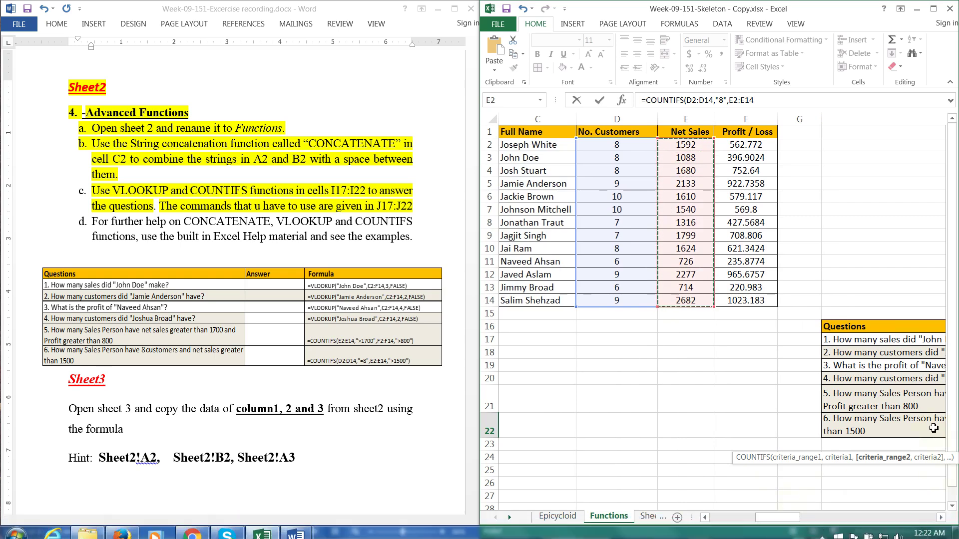
{"action": "type", "text": ","}
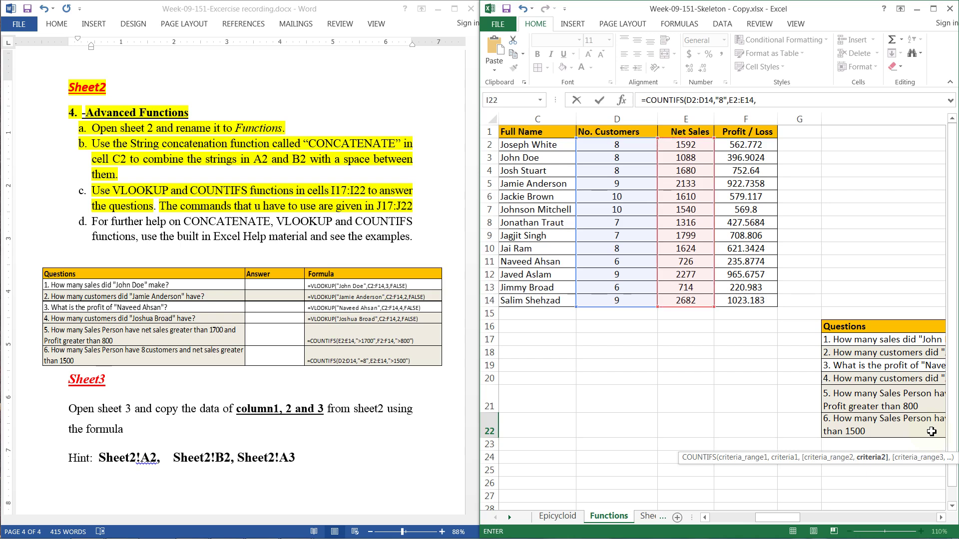
{"action": "left_click", "coordinate": [941, 517]}
{"action": "left_click", "coordinate": [941, 518]}
{"action": "left_click", "coordinate": [941, 517]}
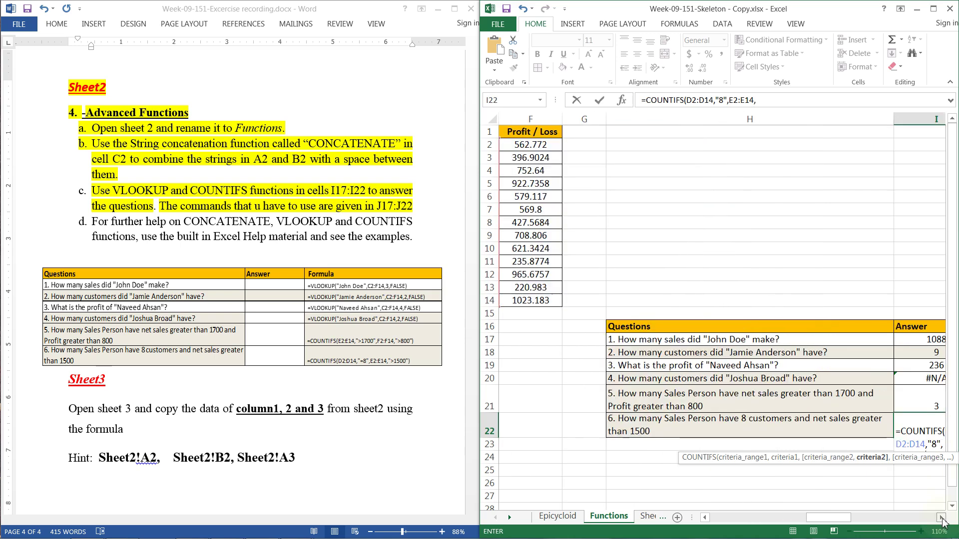
{"action": "left_click", "coordinate": [941, 519]}
{"action": "left_click_drag", "start_coordinate": [926, 519], "coordinate": [896, 519]}
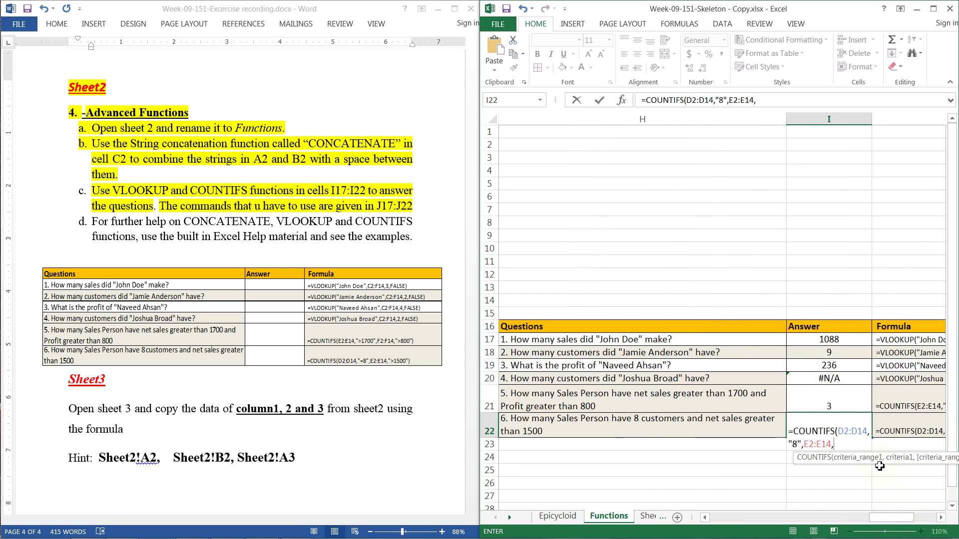
{"action": "type", "text": "\">1500"}
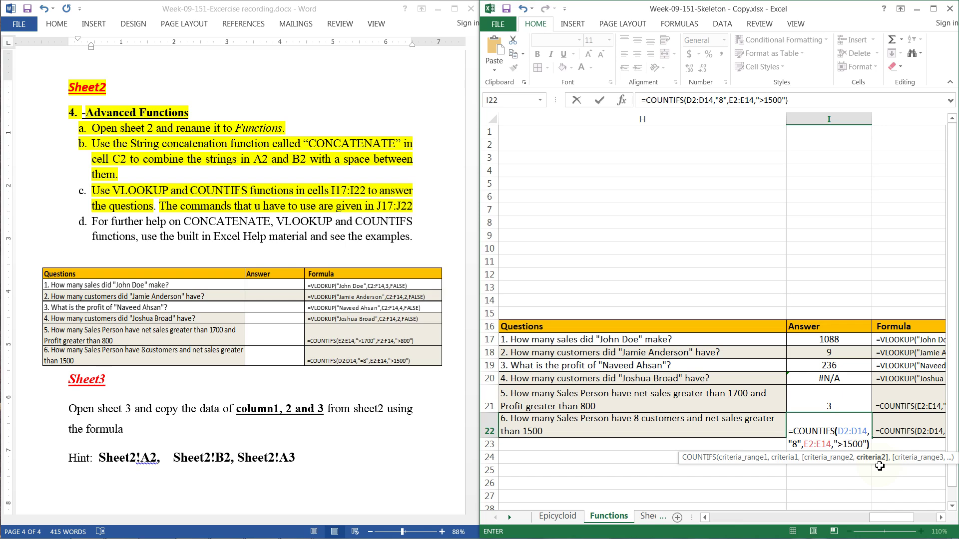
{"action": "key", "text": "Return"}
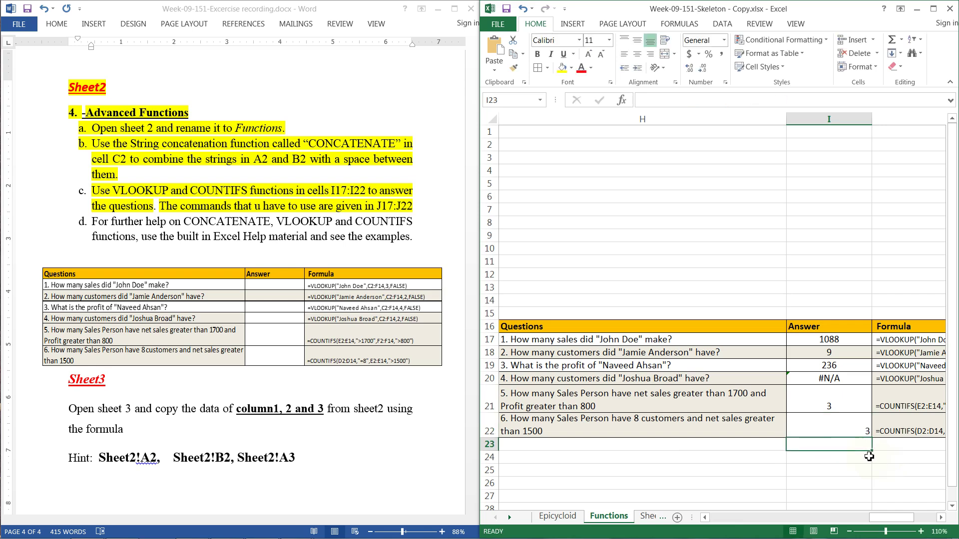
{"action": "left_click", "coordinate": [845, 419]}
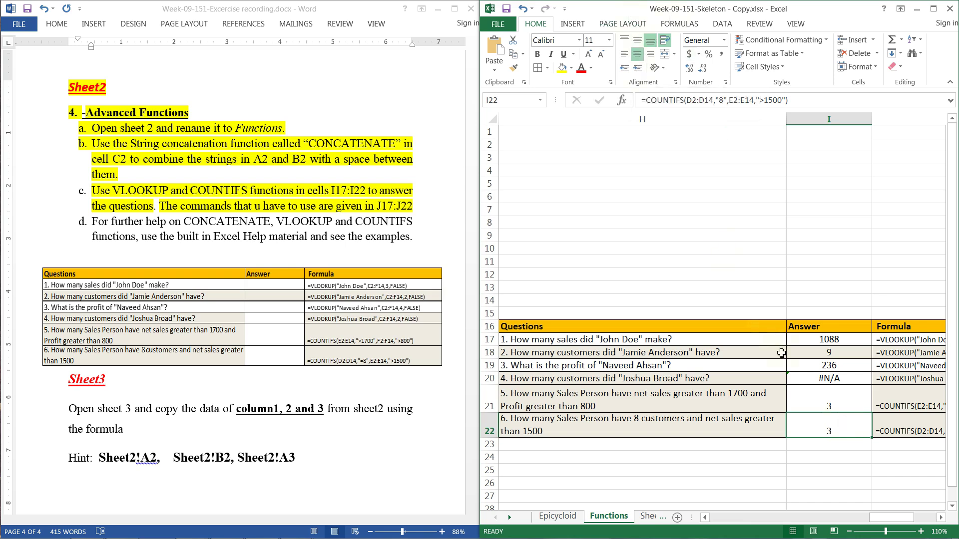
Step: Compare the I21 formula with its given command, and review the commands in J17:J22 and the answers in I17:I22
{"action": "double_click", "coordinate": [807, 402]}
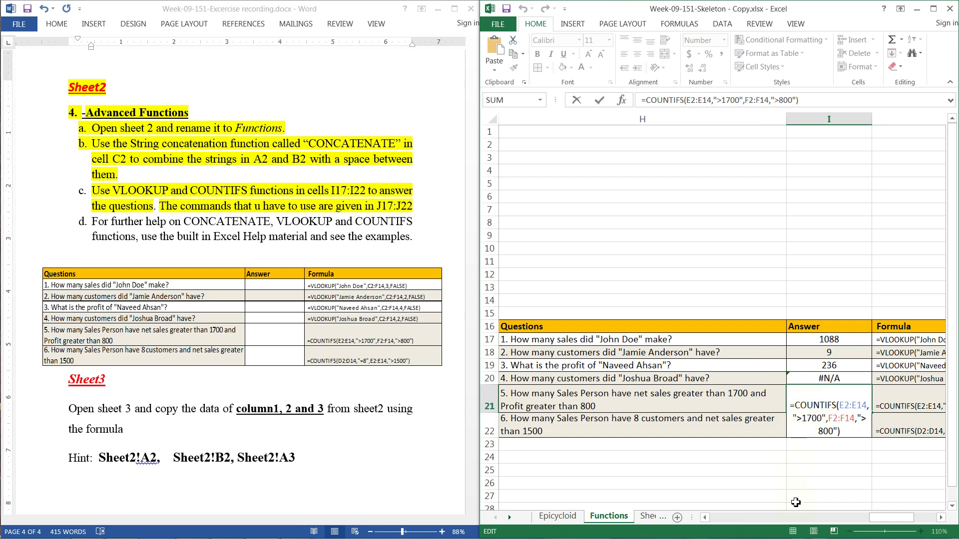
{"action": "left_click_drag", "start_coordinate": [887, 520], "coordinate": [908, 522]}
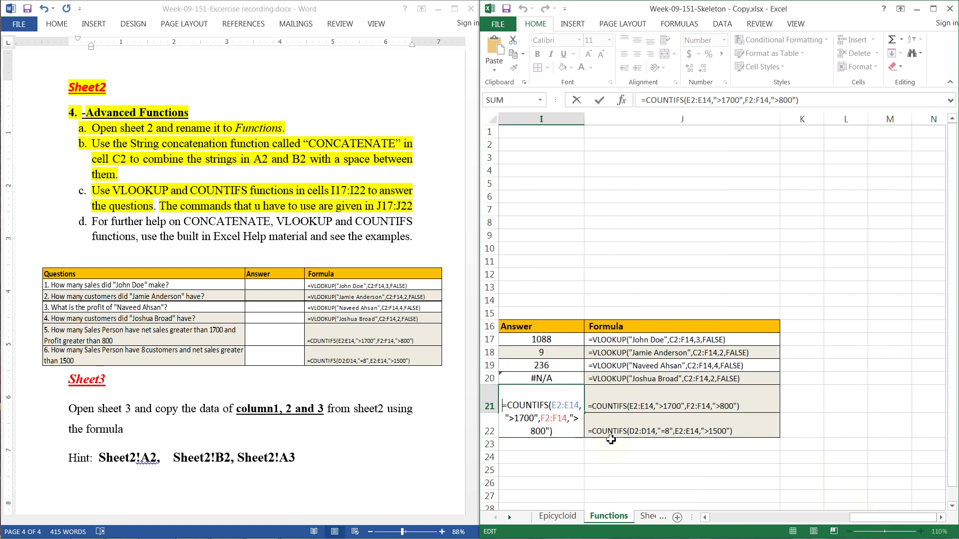
{"action": "type", "text": "="}
{"action": "left_click", "coordinate": [611, 443]}
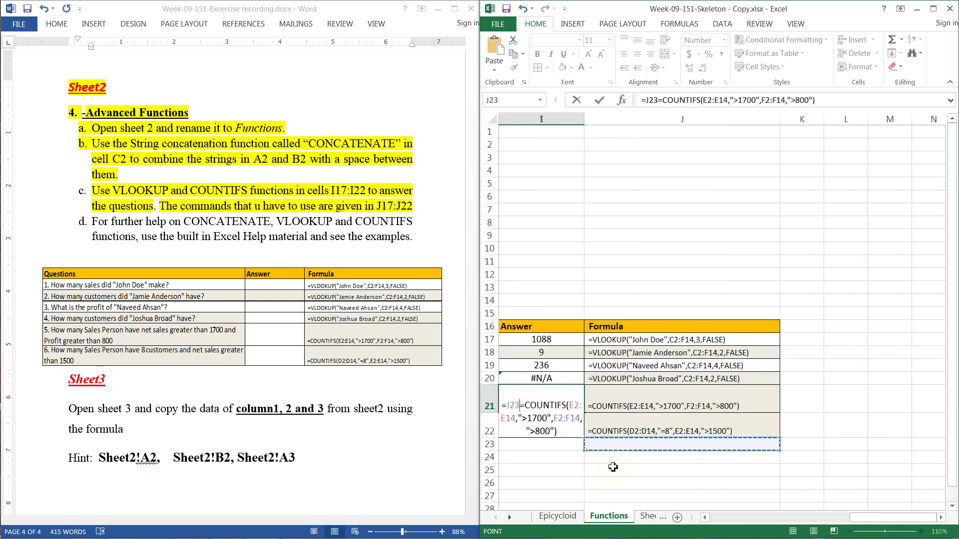
{"action": "key", "text": "Escape"}
{"action": "mouse_move", "coordinate": [875, 522]}
{"action": "left_mouse_down"}
{"action": "mouse_move", "coordinate": [864, 522]}
{"action": "mouse_move", "coordinate": [881, 526]}
{"action": "left_mouse_up"}
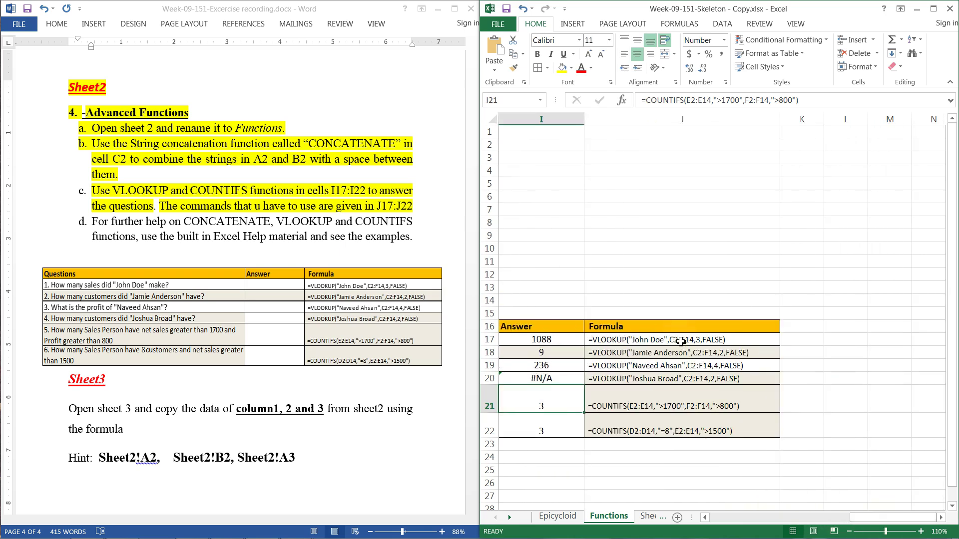
{"action": "left_click_drag", "start_coordinate": [681, 341], "coordinate": [677, 418]}
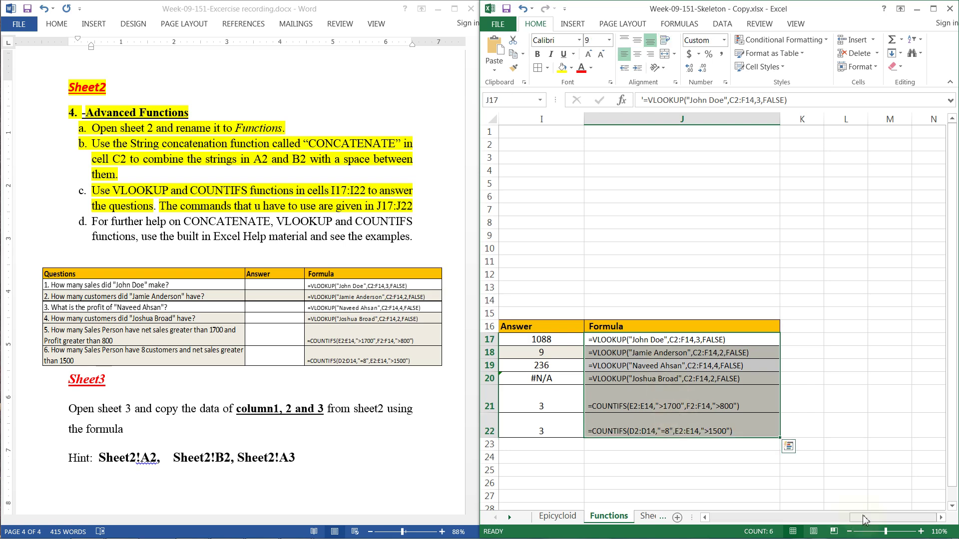
{"action": "left_click_drag", "start_coordinate": [865, 518], "coordinate": [835, 516]}
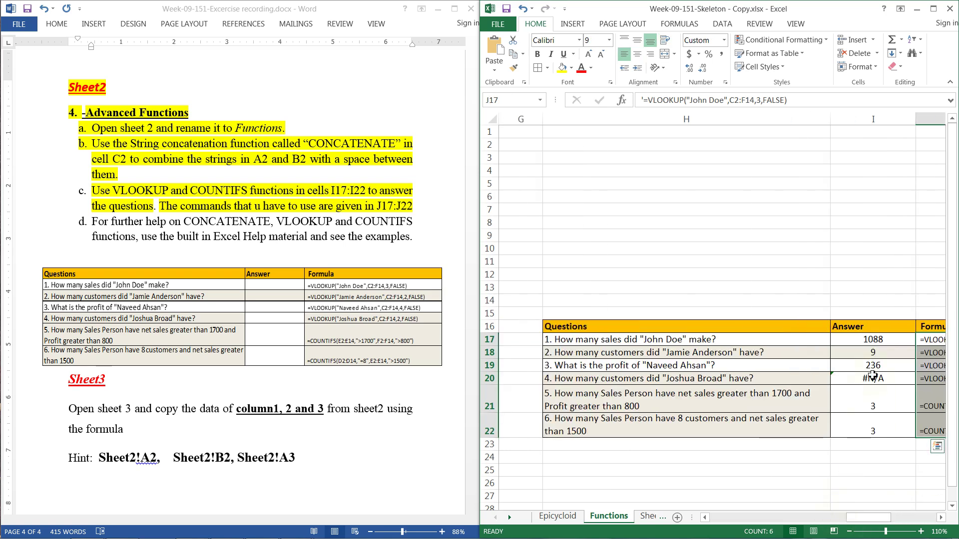
{"action": "left_click_drag", "start_coordinate": [871, 340], "coordinate": [861, 426]}
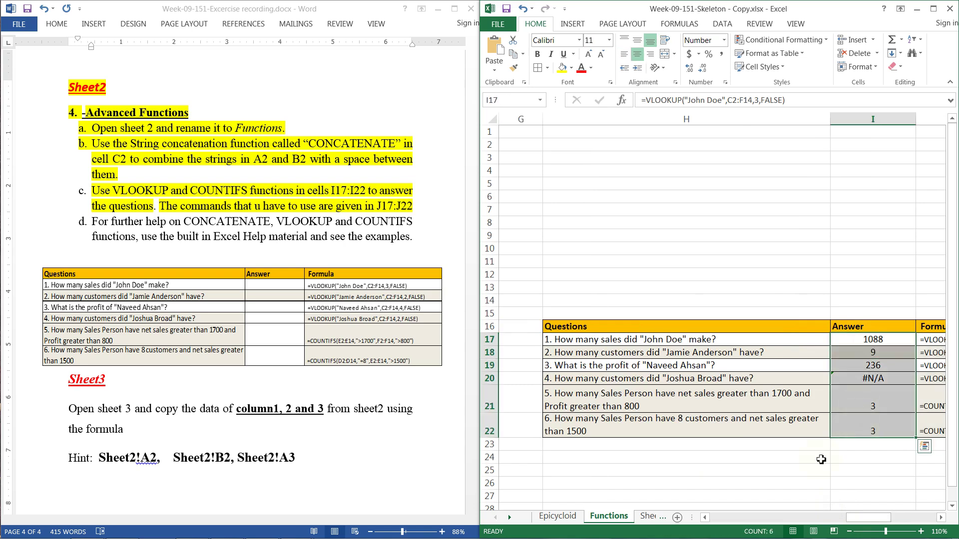
{"action": "left_click", "coordinate": [744, 460]}
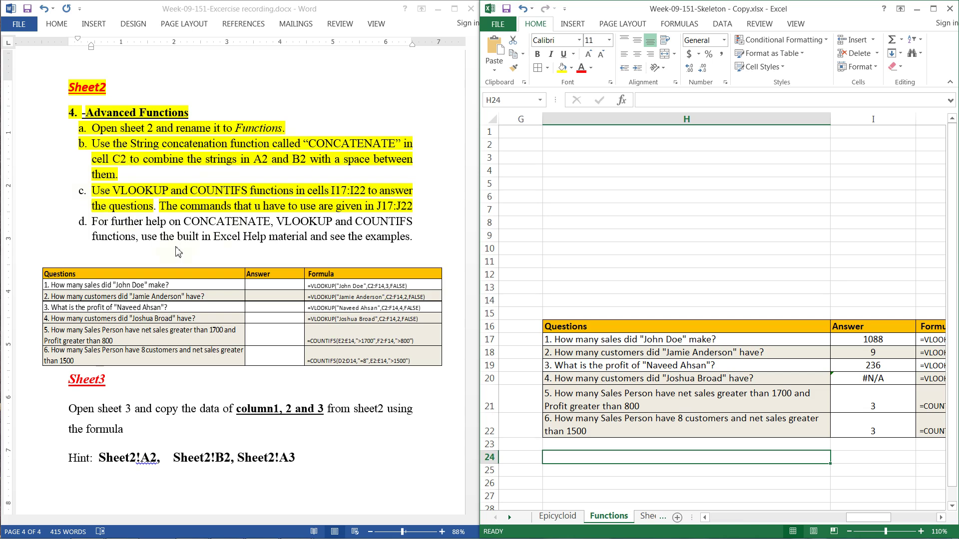
Step: Highlight item d, about further help on the functions, in yellow in the Word instructions and return to Excel
{"action": "left_click", "coordinate": [107, 224]}
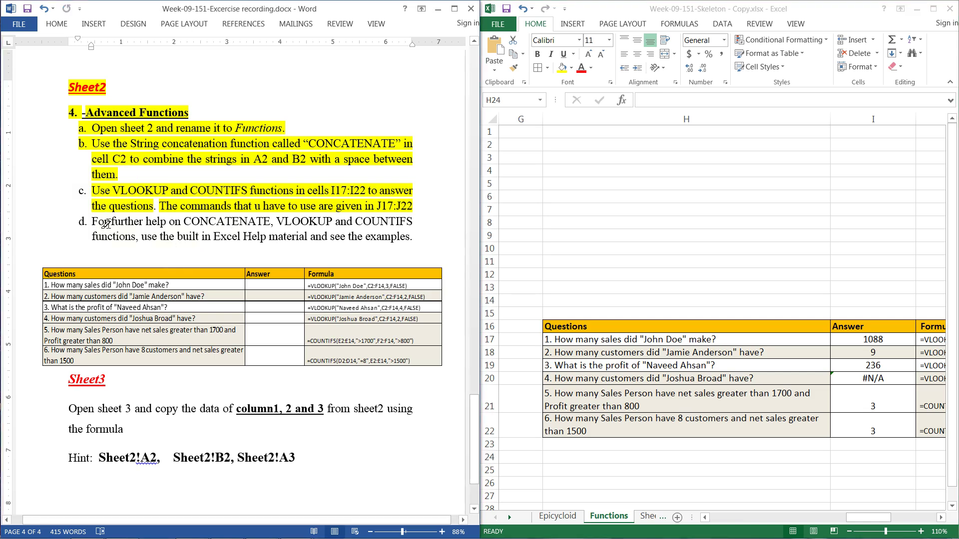
{"action": "mouse_move", "coordinate": [99, 219]}
{"action": "left_mouse_down"}
{"action": "mouse_move", "coordinate": [393, 228]}
{"action": "mouse_move", "coordinate": [125, 238]}
{"action": "mouse_move", "coordinate": [416, 241]}
{"action": "left_mouse_up"}
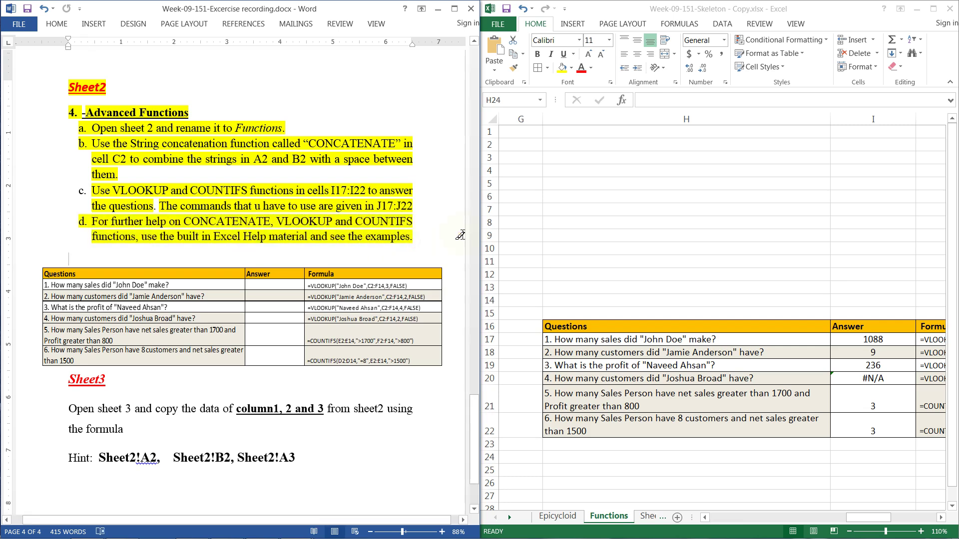
{"action": "left_click", "coordinate": [793, 481]}
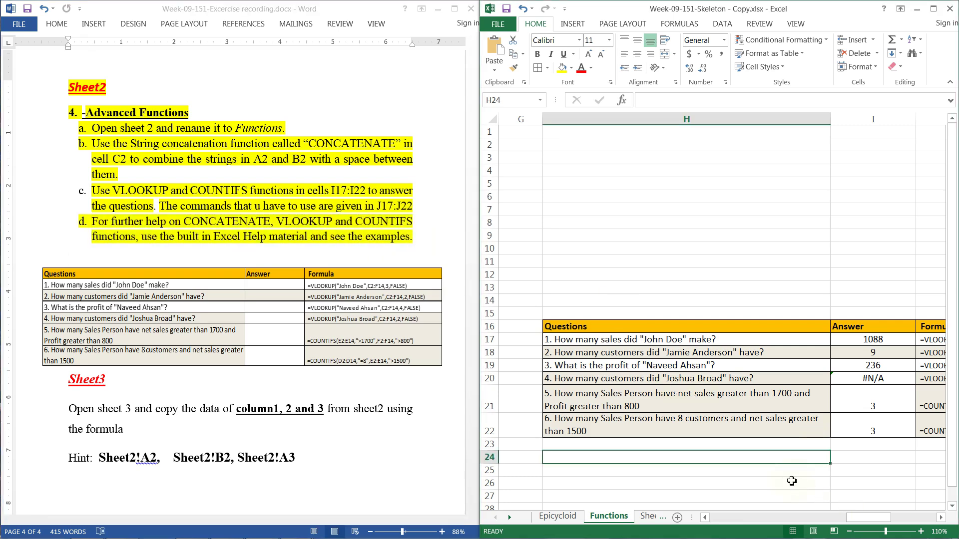
Step: Open Insert Function for the empty cell H24 and set the function category to All
{"action": "left_click", "coordinate": [622, 100]}
{"action": "left_click_drag", "start_coordinate": [624, 102], "coordinate": [378, 191]}
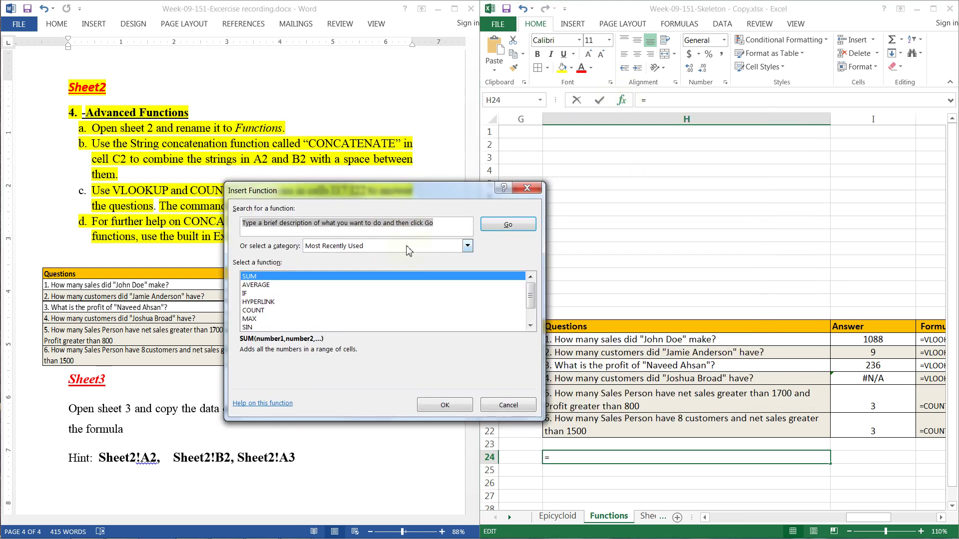
{"action": "left_click", "coordinate": [356, 249]}
{"action": "left_click", "coordinate": [343, 273]}
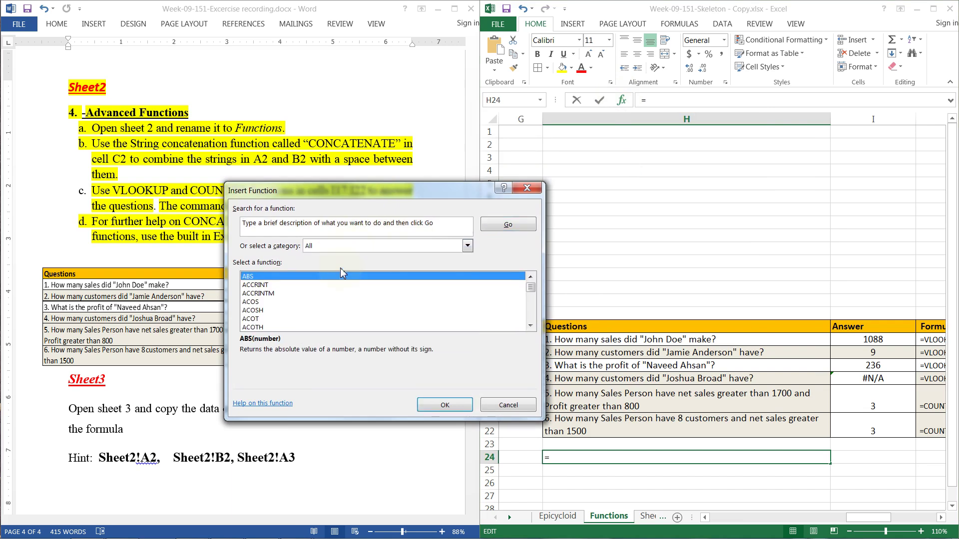
Step: Find VLOOKUP in the list of all functions and open its Function Arguments for H24
{"action": "left_click", "coordinate": [343, 301]}
{"action": "scroll", "coordinate": [343, 304], "scroll_direction": "down", "scroll_amount": 13}
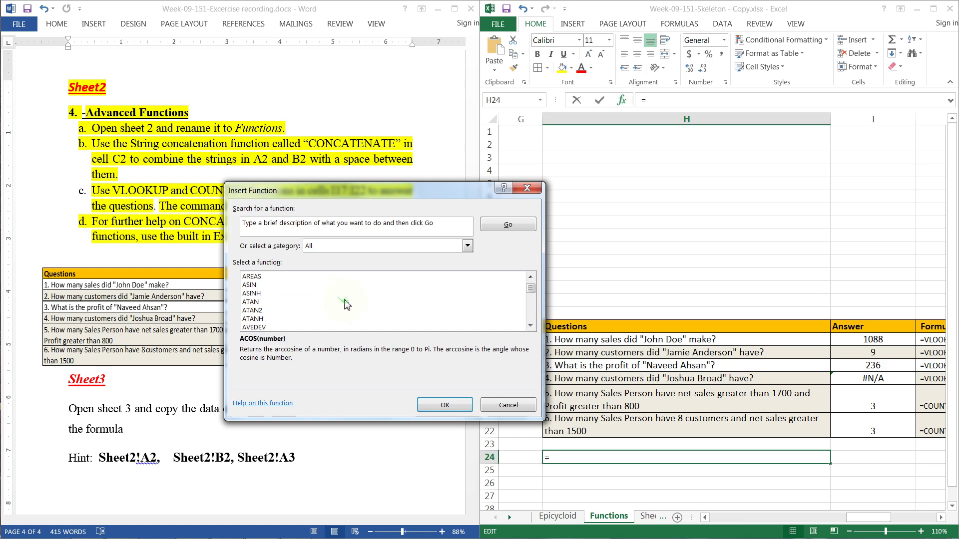
{"action": "scroll", "coordinate": [343, 303], "scroll_direction": "down", "scroll_amount": 9}
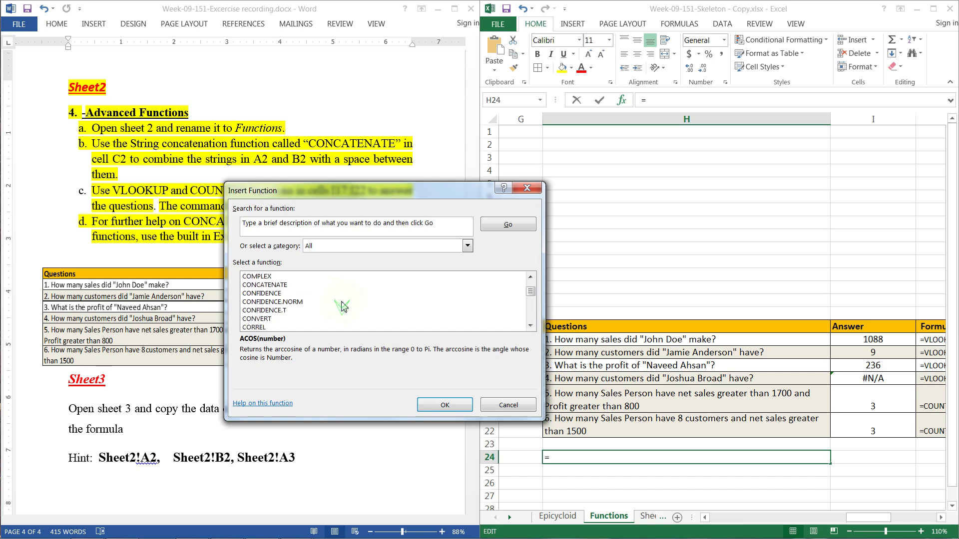
{"action": "left_click", "coordinate": [341, 302]}
{"action": "key", "text": "v"}
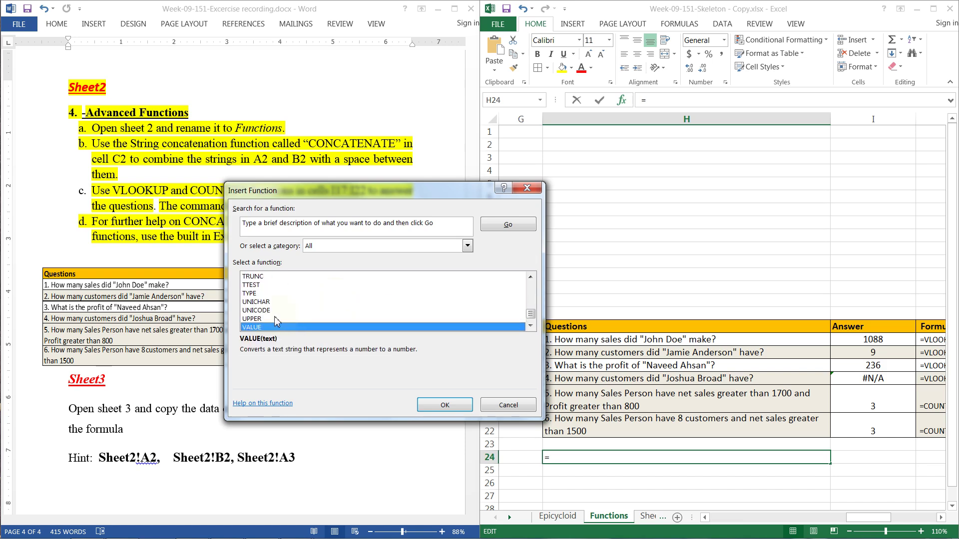
{"action": "key", "text": "Down"}
{"action": "key", "text": "Down"}
{"action": "key", "text": "Down"}
{"action": "key", "text": "Down"}
{"action": "key", "text": "Down"}
{"action": "key", "text": "Down"}
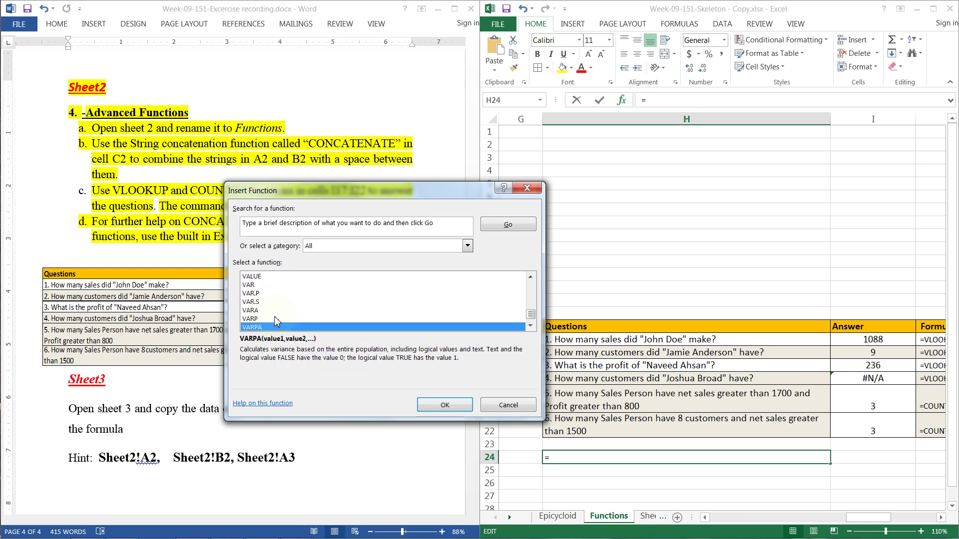
{"action": "key", "text": "Down"}
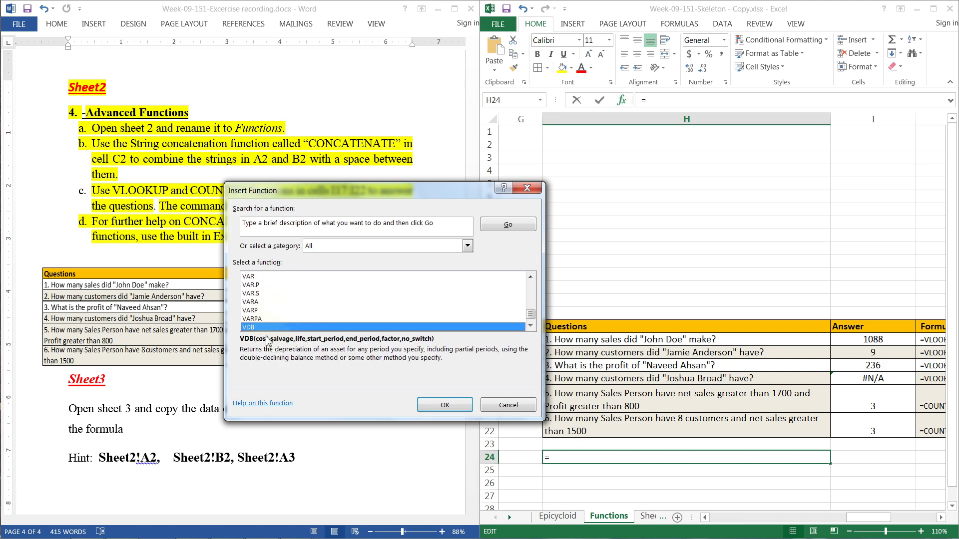
{"action": "key", "text": "Down"}
{"action": "key", "text": "Down"}
{"action": "key", "text": "Down"}
{"action": "key", "text": "Up"}
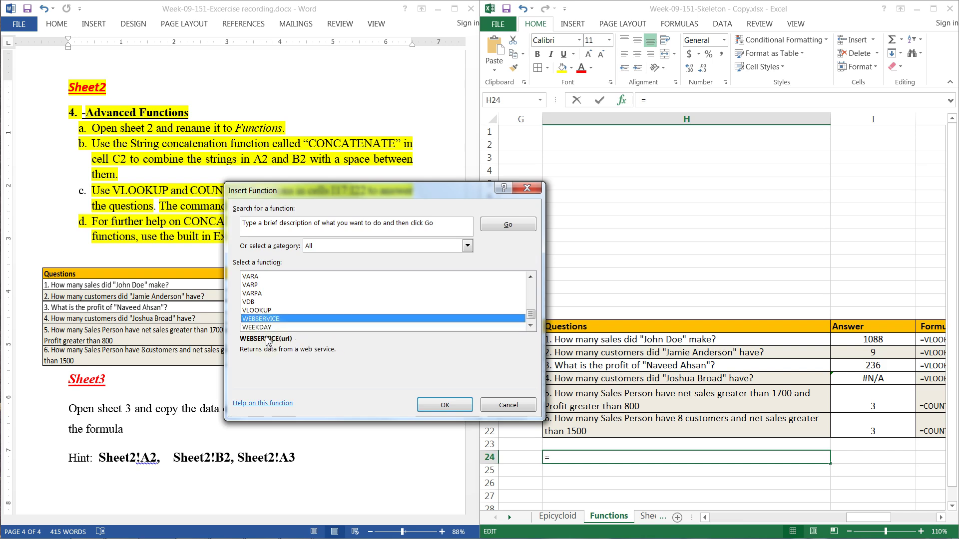
{"action": "left_click", "coordinate": [257, 311]}
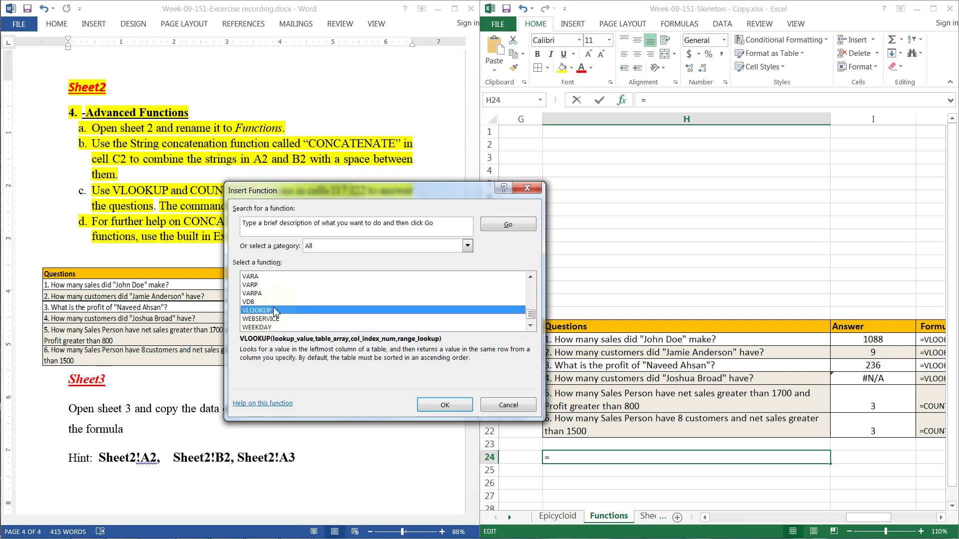
{"action": "left_click", "coordinate": [442, 406]}
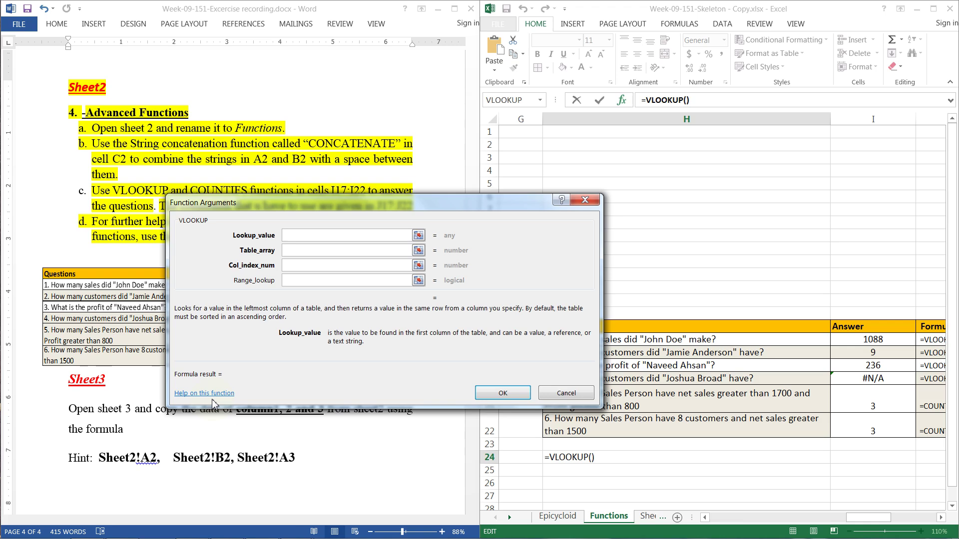
{"action": "key", "text": "ctrl+1"}
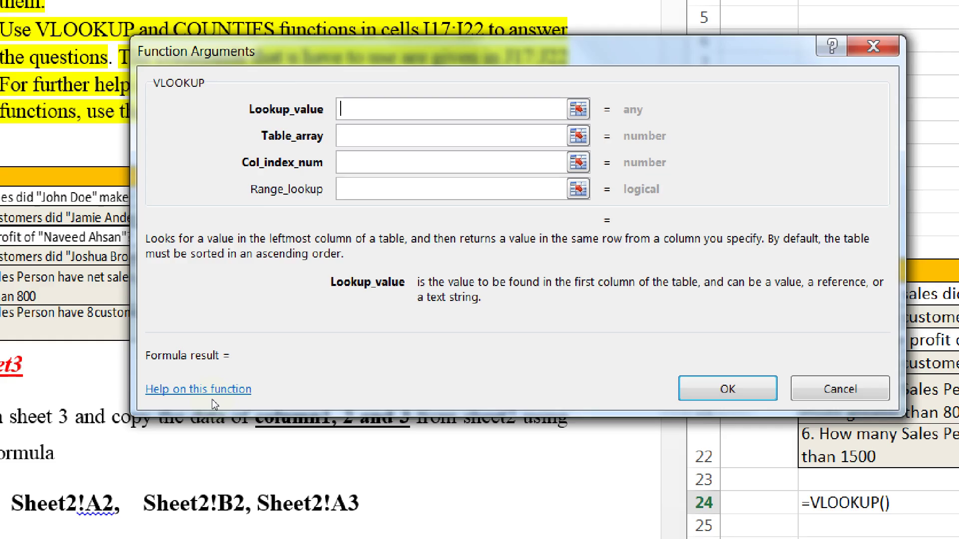
{"action": "left_click", "coordinate": [212, 401]}
{"action": "left_click_drag", "start_coordinate": [129, 407], "coordinate": [205, 398]}
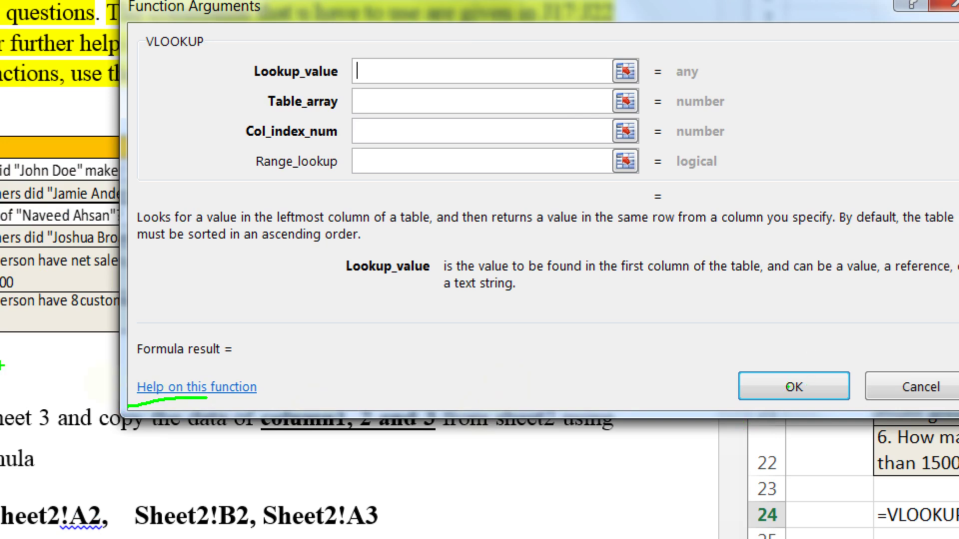
{"action": "key", "text": "Escape"}
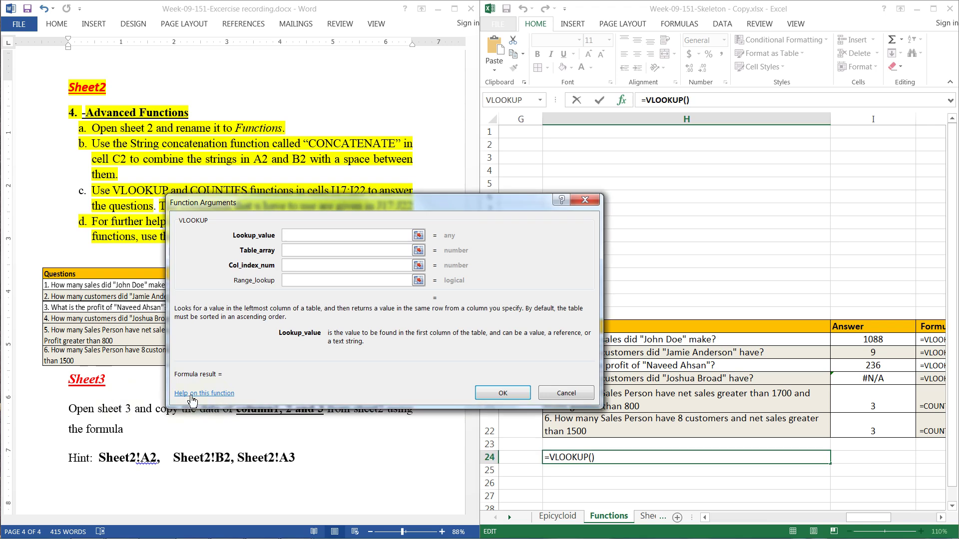
Step: Open the built-in help on VLOOKUP in a full-size window and examine its two example formulas
{"action": "left_click", "coordinate": [190, 394]}
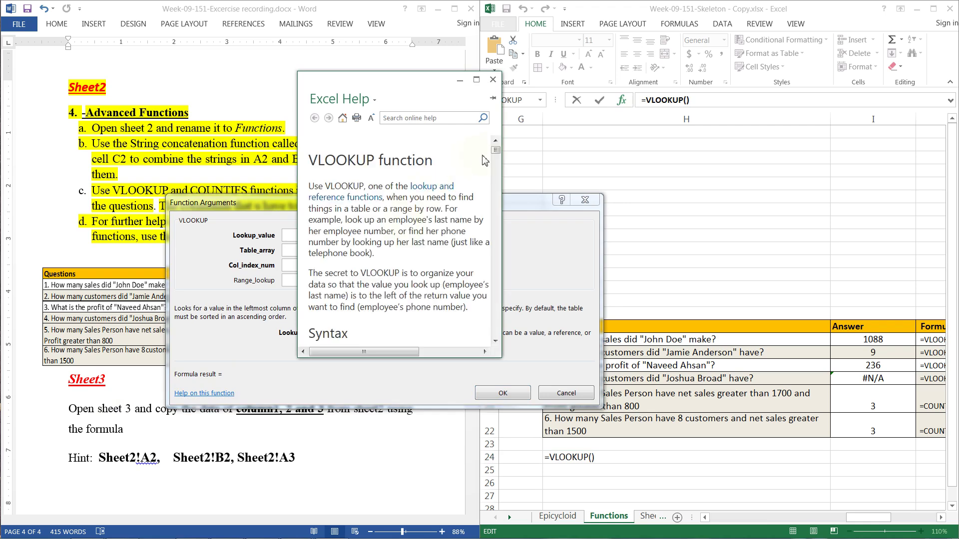
{"action": "left_click", "coordinate": [477, 80]}
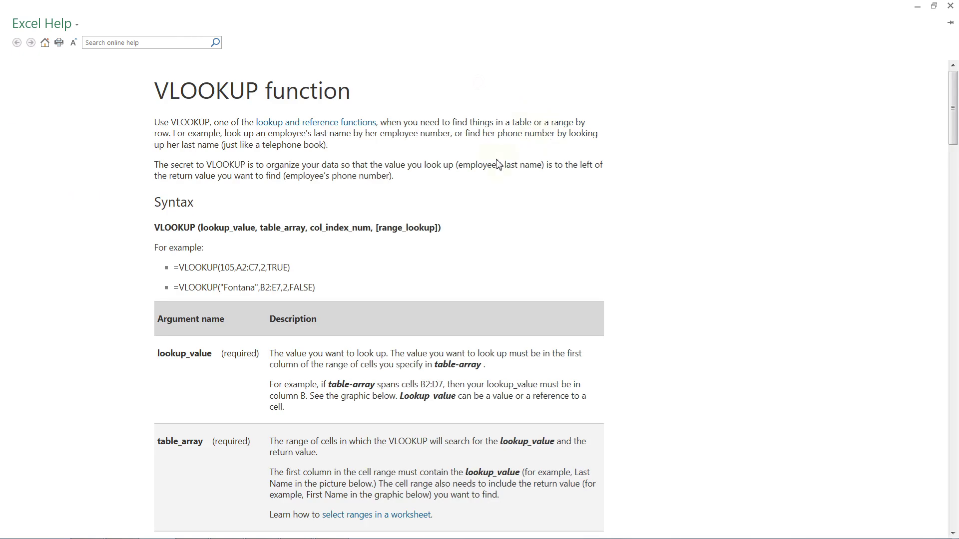
{"action": "left_click_drag", "start_coordinate": [302, 271], "coordinate": [197, 272]}
{"action": "left_click", "coordinate": [321, 289]}
{"action": "left_click_drag", "start_coordinate": [319, 286], "coordinate": [179, 290]}
Step: Read the VLOOKUP argument descriptions, illustration and example table in the help, then close it and cancel the function entry in H24
{"action": "scroll", "coordinate": [266, 315], "scroll_direction": "down", "scroll_amount": 4}
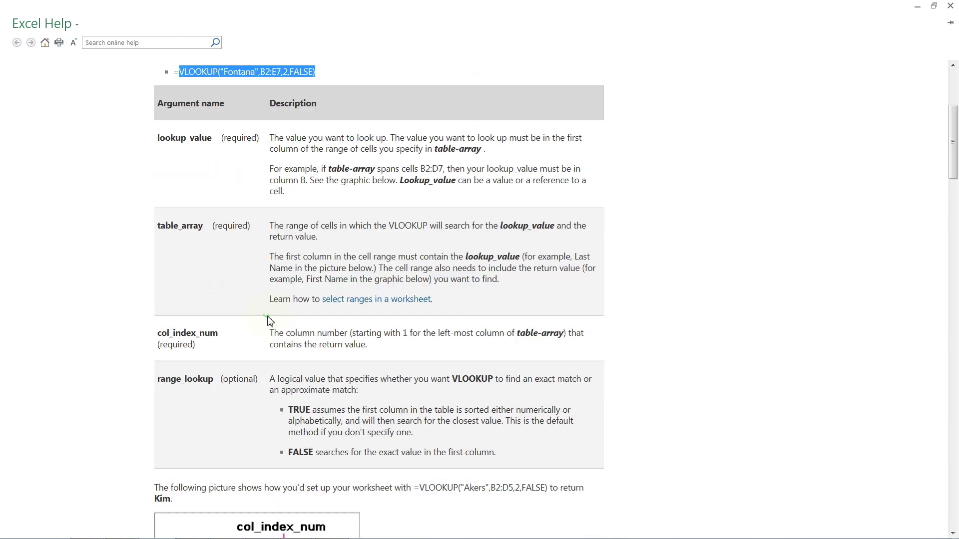
{"action": "left_click", "coordinate": [369, 371]}
{"action": "scroll", "coordinate": [363, 361], "scroll_direction": "down", "scroll_amount": 2}
{"action": "scroll", "coordinate": [368, 372], "scroll_direction": "down", "scroll_amount": 4}
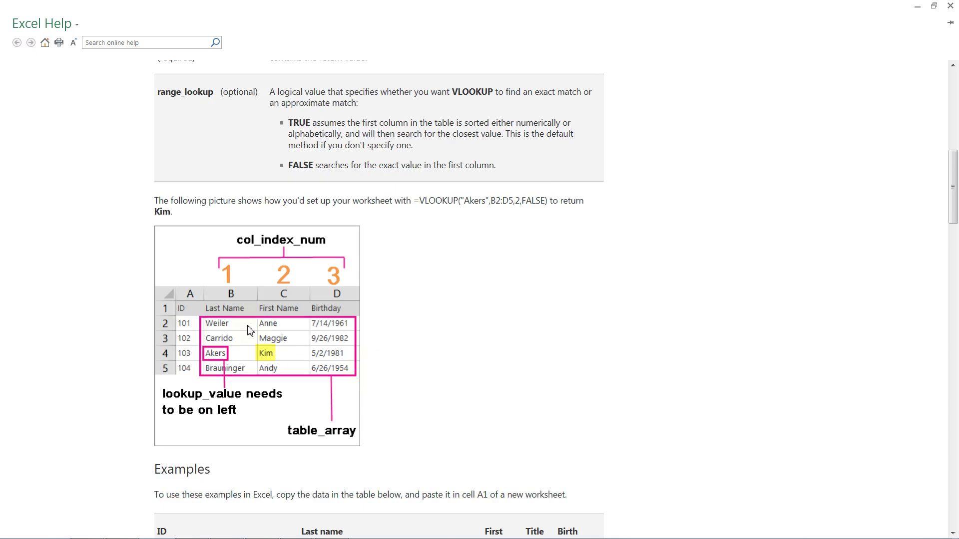
{"action": "scroll", "coordinate": [277, 342], "scroll_direction": "down", "scroll_amount": 2}
{"action": "scroll", "coordinate": [414, 360], "scroll_direction": "down", "scroll_amount": 5}
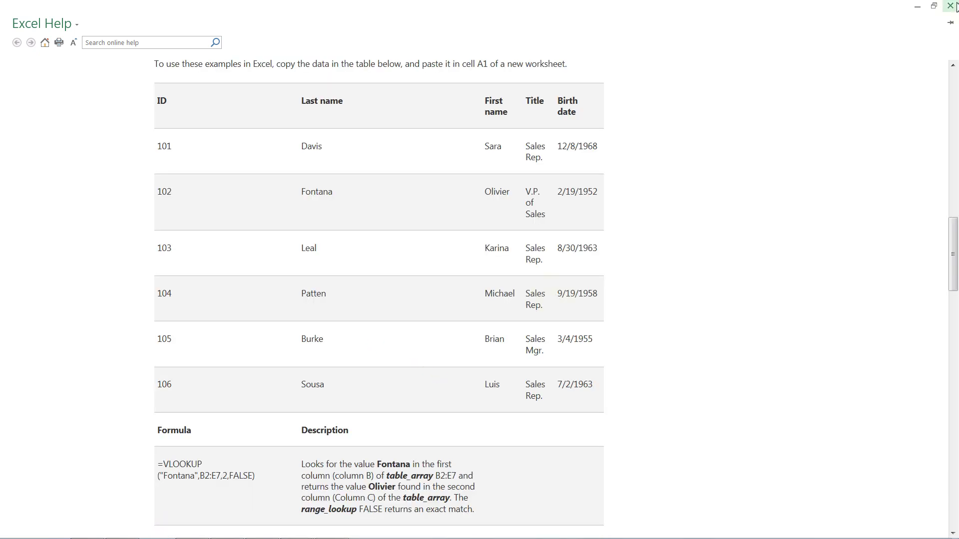
{"action": "left_click", "coordinate": [950, 5]}
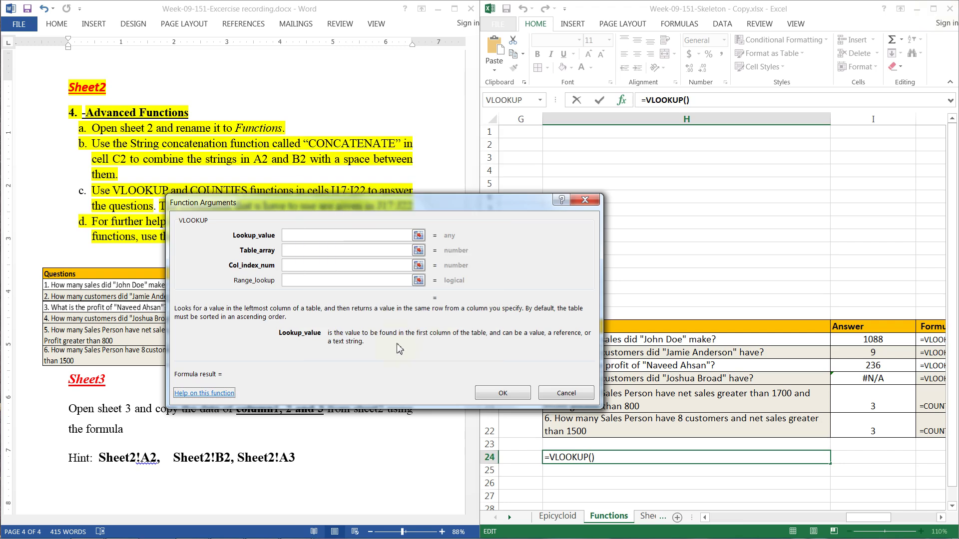
{"action": "left_click", "coordinate": [564, 394]}
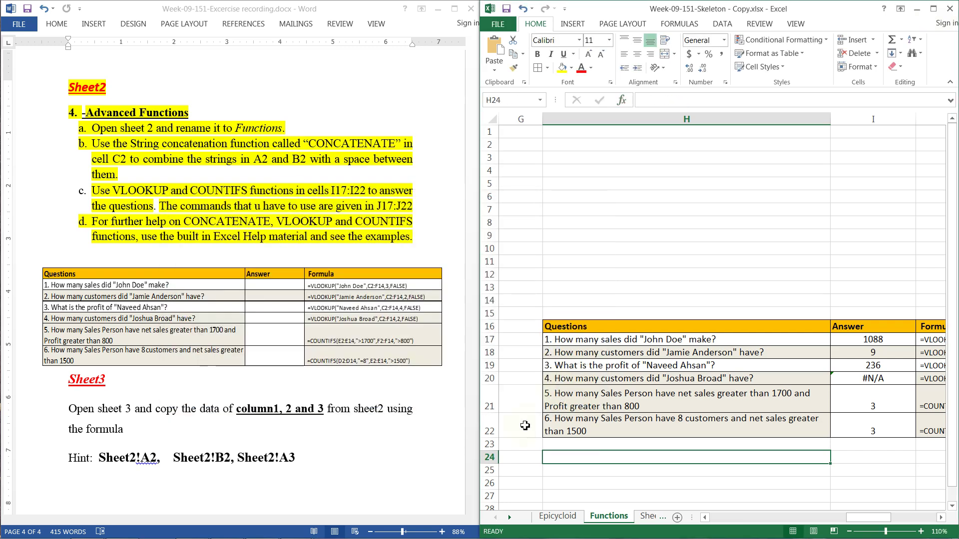
Step: Highlight the Sheet3 heading in yellow in the Word instructions
{"action": "left_click", "coordinate": [211, 396]}
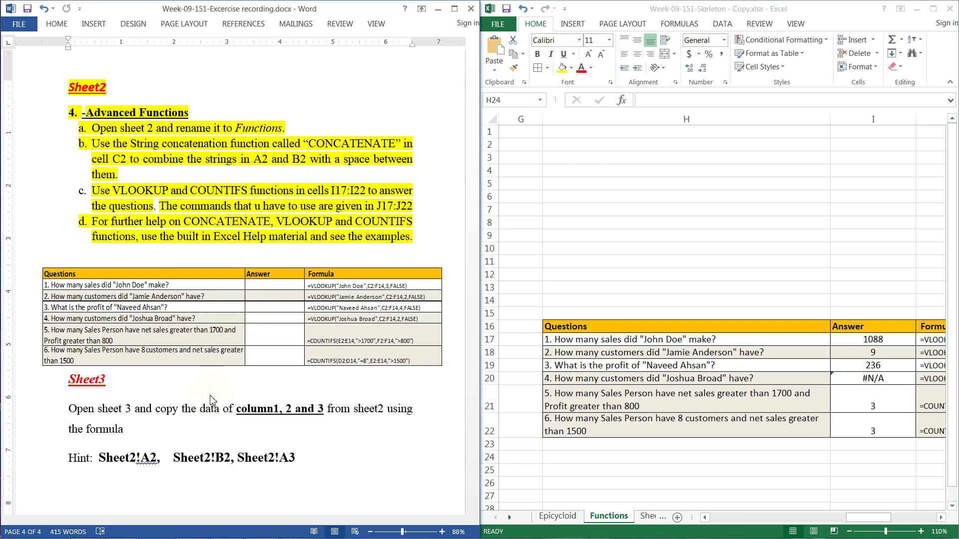
{"action": "scroll", "coordinate": [209, 392], "scroll_direction": "down", "scroll_amount": 3}
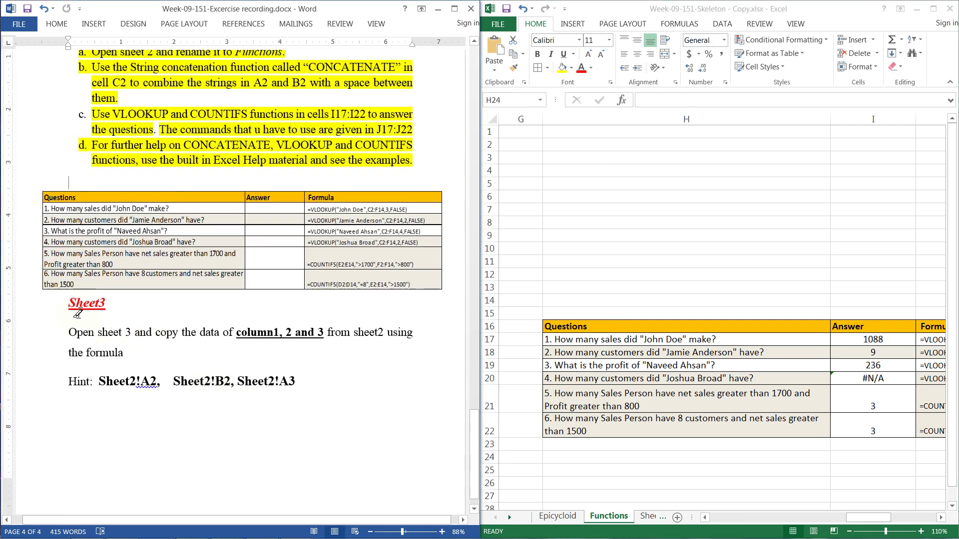
{"action": "left_click_drag", "start_coordinate": [69, 304], "coordinate": [111, 303]}
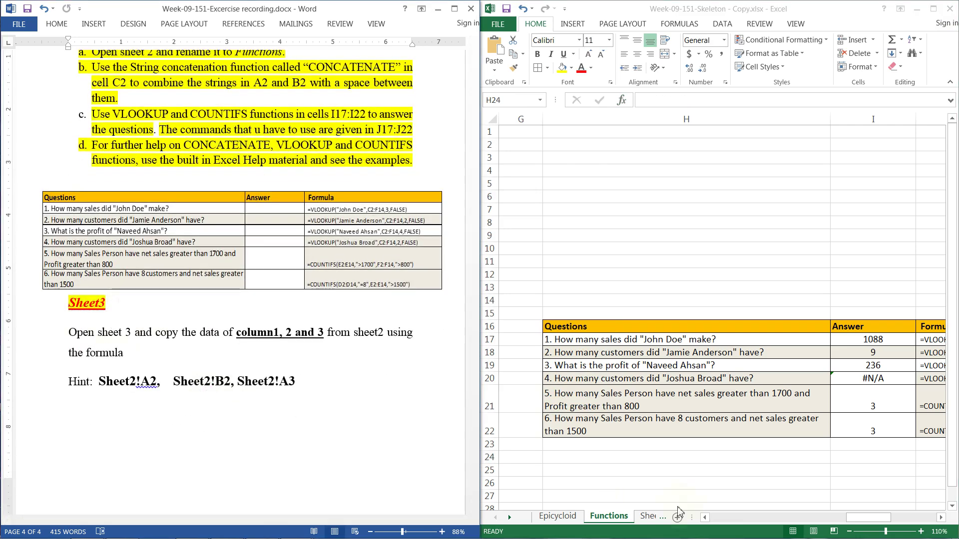
Step: Switch to Excel, open Sheet3 and enlarge its view to 160%
{"action": "left_click", "coordinate": [652, 520]}
{"action": "left_click", "coordinate": [652, 520]}
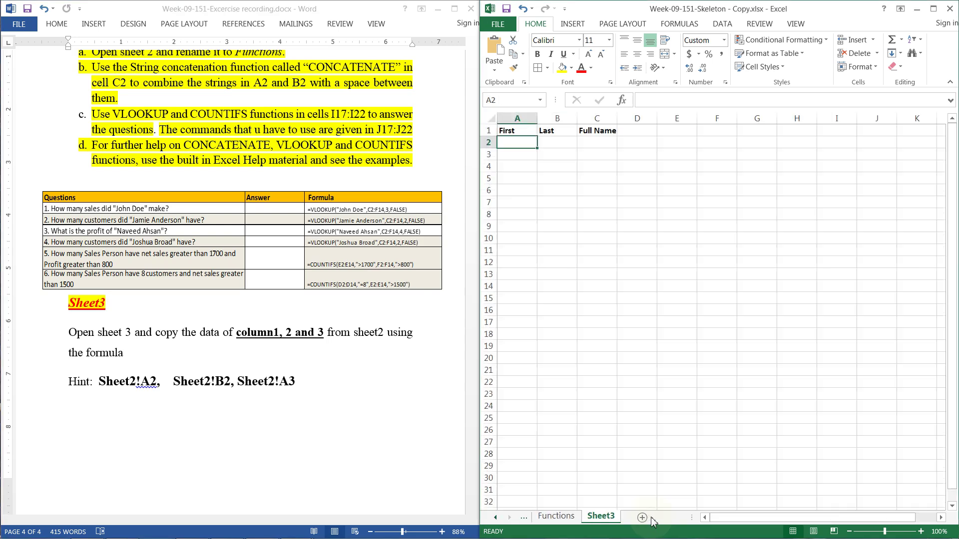
{"action": "left_click", "coordinate": [513, 131]}
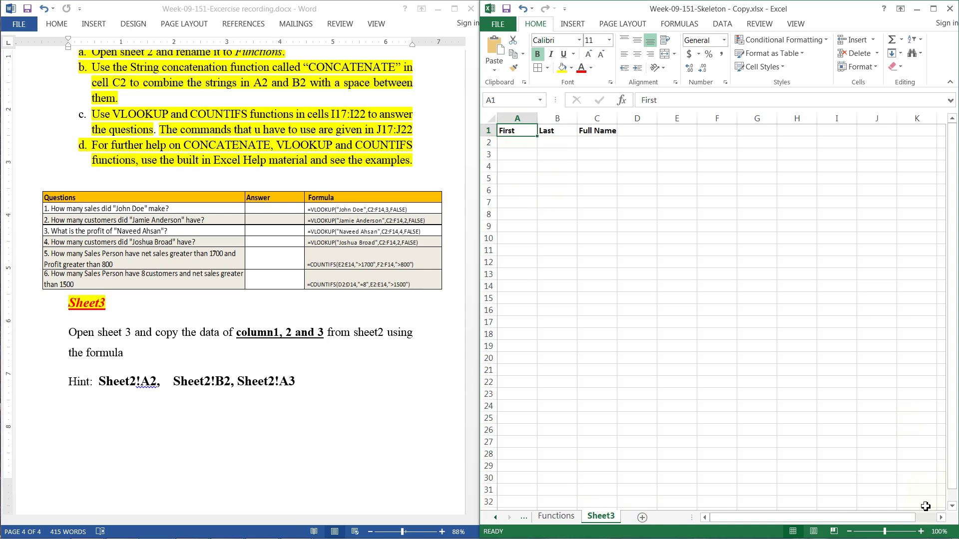
{"action": "left_click", "coordinate": [922, 532]}
{"action": "left_click", "coordinate": [922, 532]}
{"action": "left_click", "coordinate": [921, 532]}
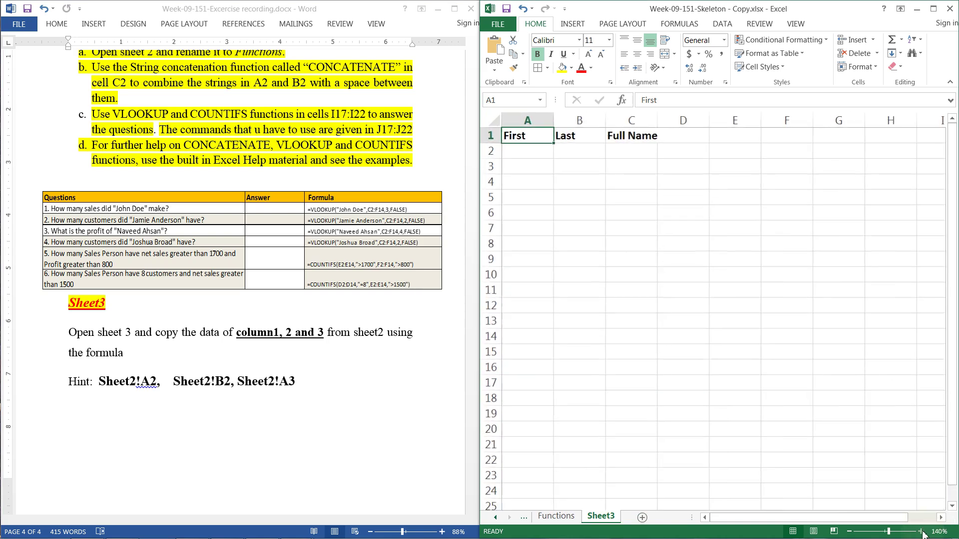
{"action": "left_click", "coordinate": [922, 532]}
{"action": "left_click", "coordinate": [921, 532]}
{"action": "left_click", "coordinate": [921, 532]}
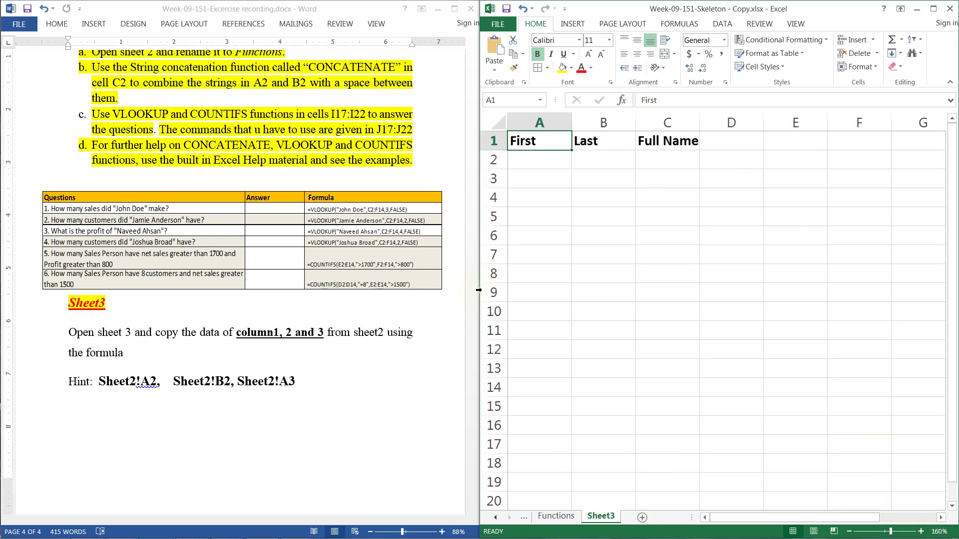
Step: Highlight in yellow the Word instruction about copying columns 1, 2 and 3 from sheet2 using the formula
{"action": "left_click", "coordinate": [97, 331]}
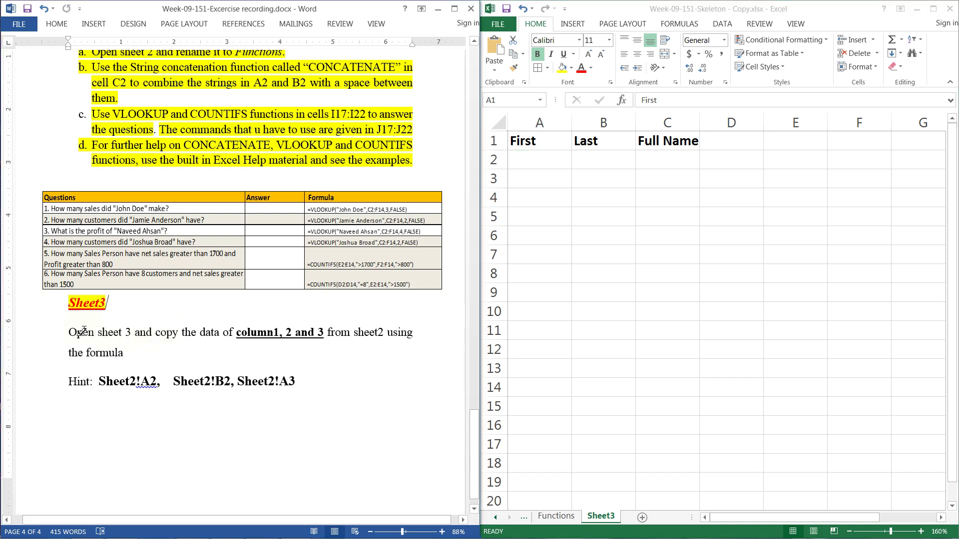
{"action": "left_click_drag", "start_coordinate": [79, 332], "coordinate": [414, 333]}
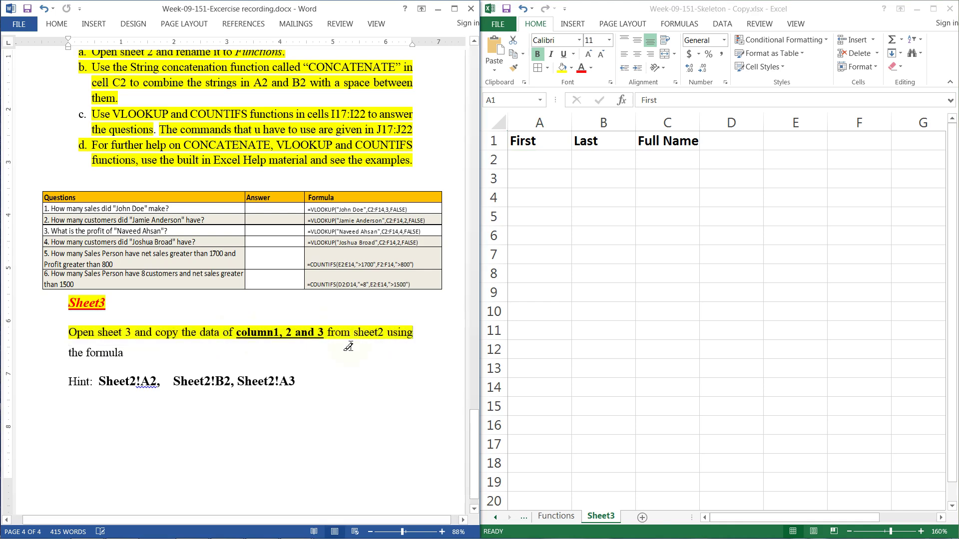
{"action": "left_click_drag", "start_coordinate": [72, 353], "coordinate": [129, 351]}
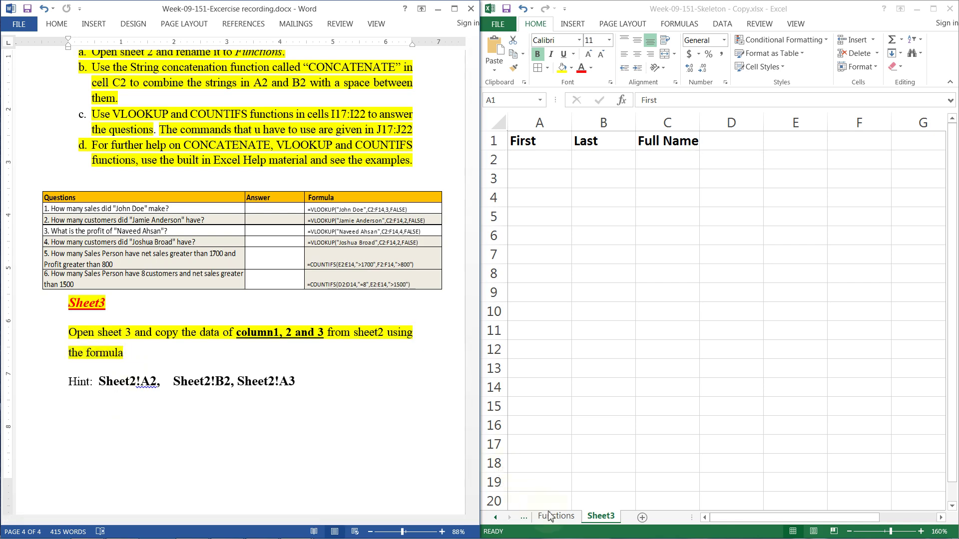
Step: Compare the First, Last and Full Name columns of the Functions sheet in Excel with the matching columns A to C on Sheet3
{"action": "left_click", "coordinate": [563, 521]}
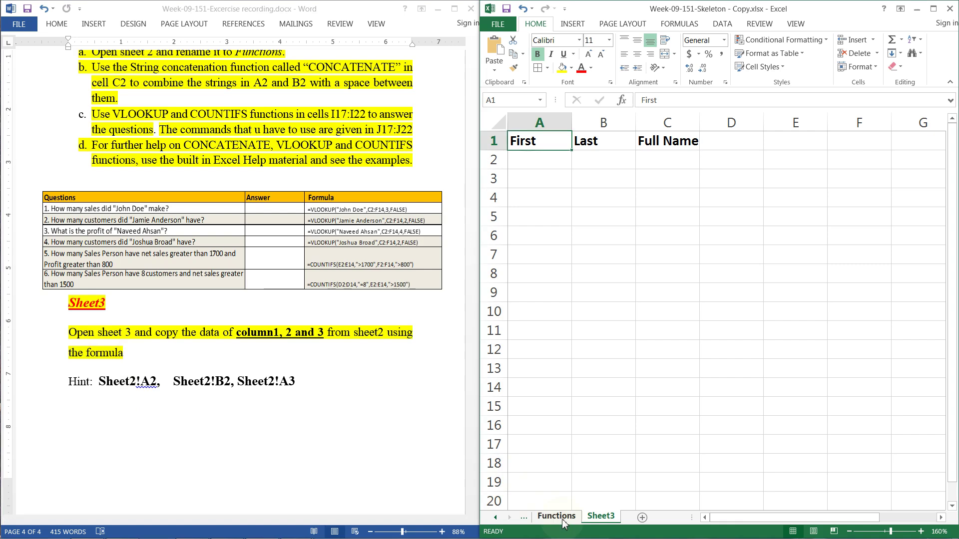
{"action": "left_click", "coordinate": [560, 518]}
{"action": "left_click_drag", "start_coordinate": [867, 523], "coordinate": [732, 523]}
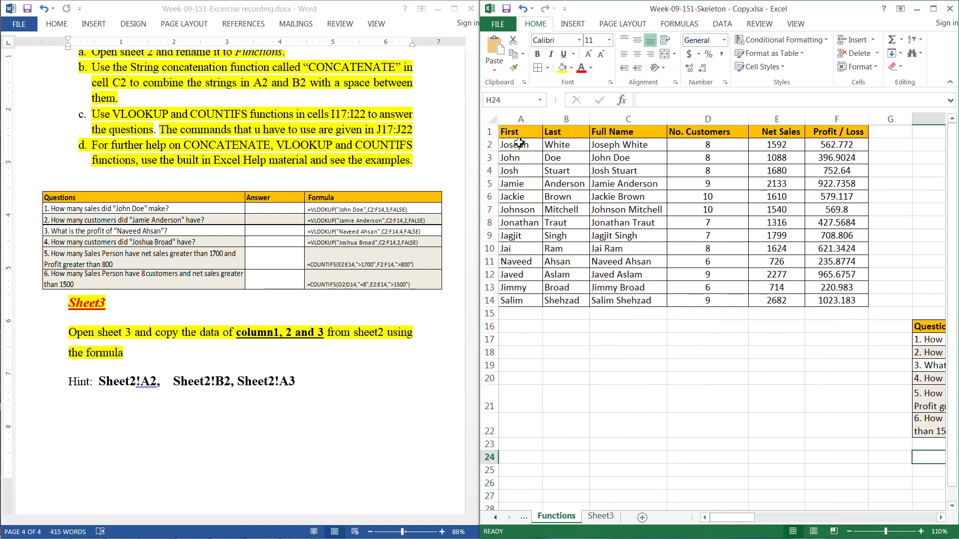
{"action": "left_click", "coordinate": [523, 119]}
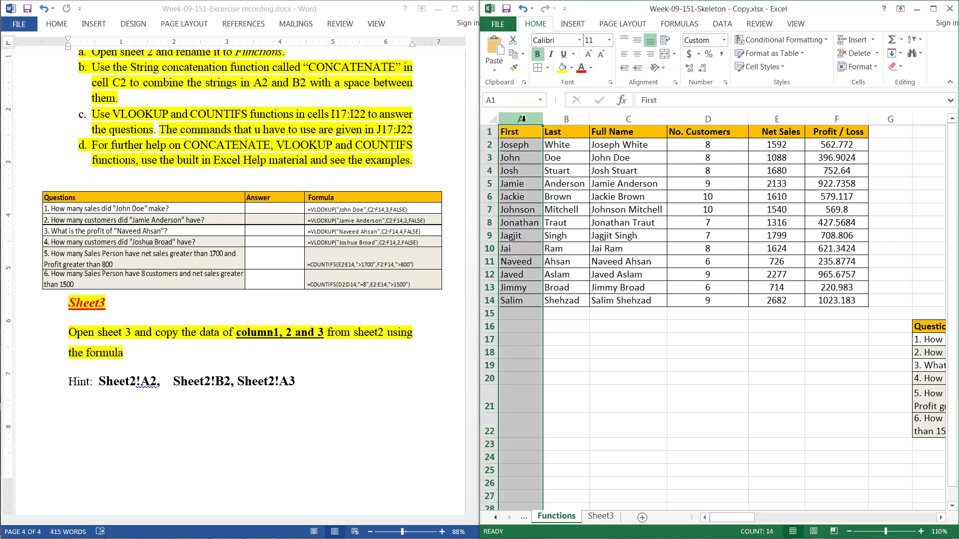
{"action": "left_click", "coordinate": [566, 119]}
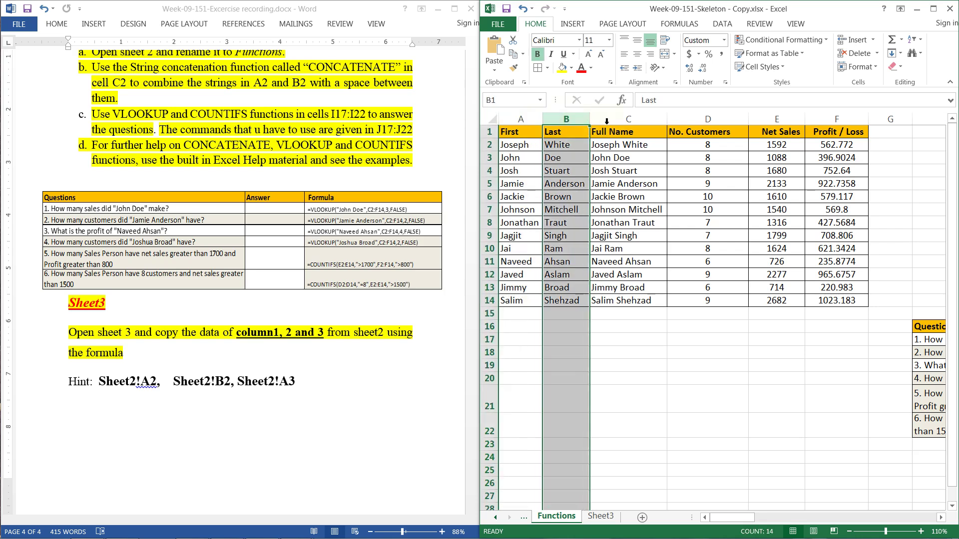
{"action": "left_click", "coordinate": [634, 119]}
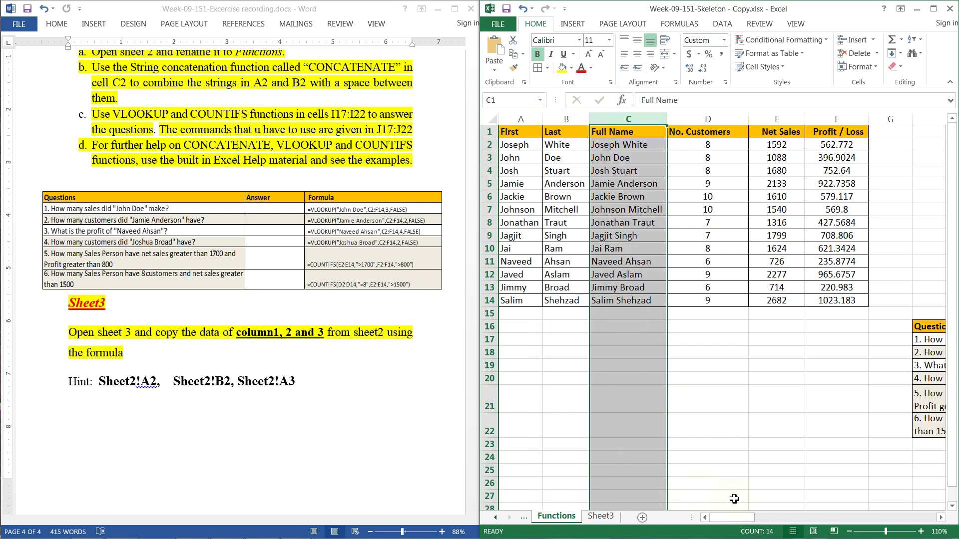
{"action": "left_click", "coordinate": [605, 516]}
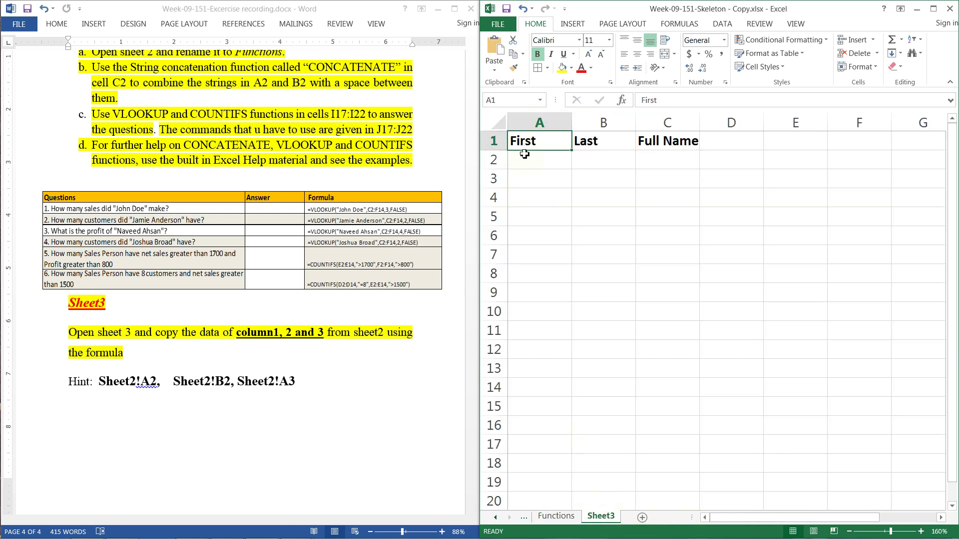
{"action": "left_click", "coordinate": [523, 123]}
{"action": "left_click", "coordinate": [599, 123]}
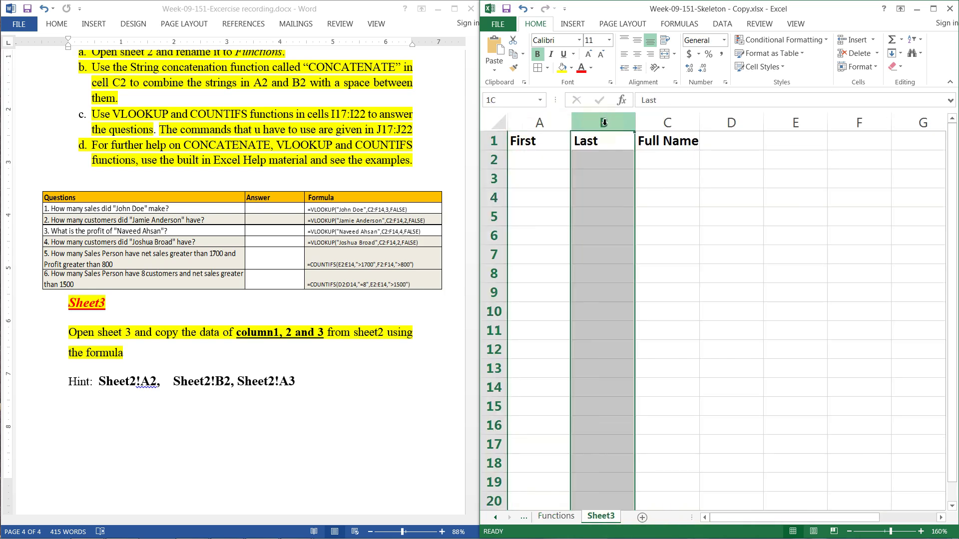
{"action": "left_click", "coordinate": [662, 123]}
{"action": "left_click", "coordinate": [530, 160]}
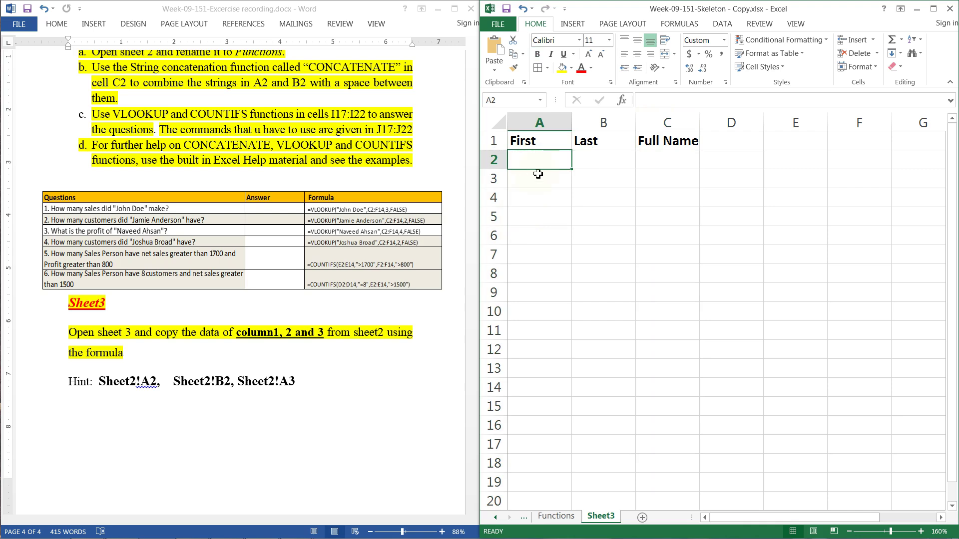
{"action": "type", "text": "="}
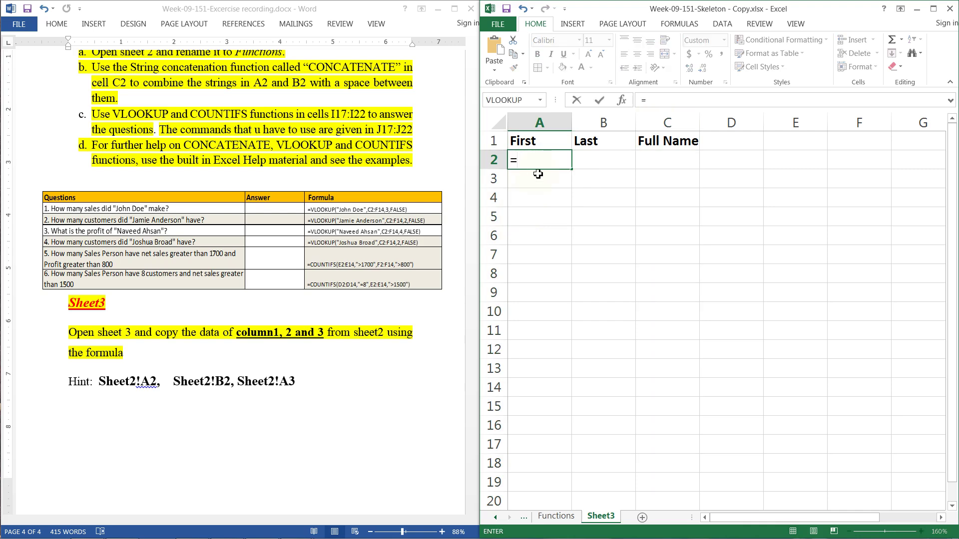
{"action": "type", "text": "sheet"}
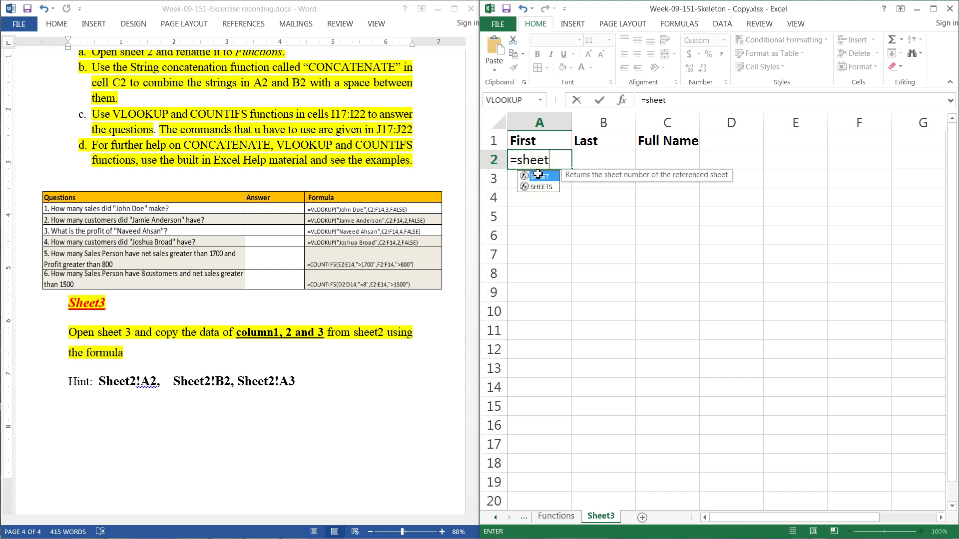
{"action": "key", "text": "BackSpace"}
{"action": "key", "text": "BackSpace"}
{"action": "key", "text": "BackSpace"}
{"action": "key", "text": "BackSpace"}
{"action": "key", "text": "BackSpace"}
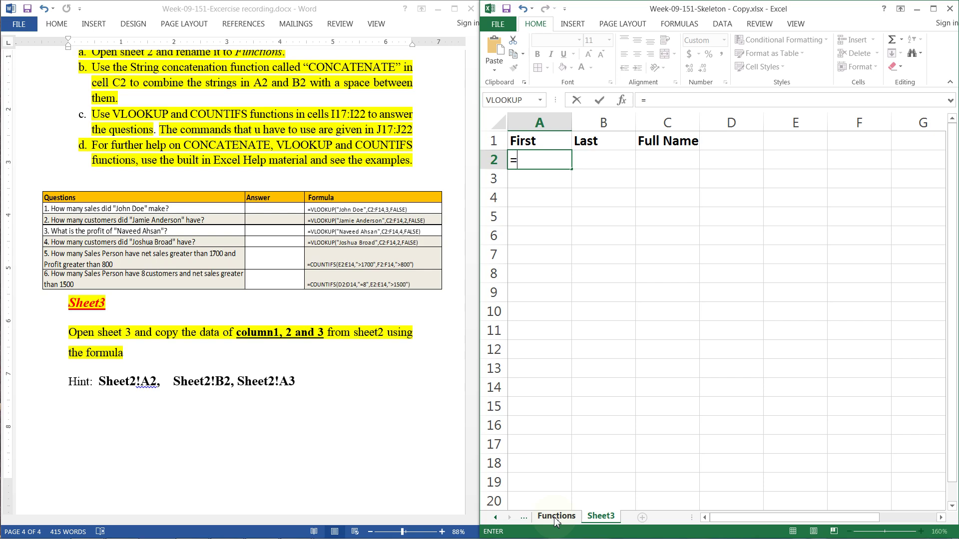
{"action": "key", "text": "Escape"}
Step: Enter the formula =Functions!A2 in cell A2 of Sheet3 to pull in the first name from the Functions sheet
{"action": "left_click", "coordinate": [555, 517]}
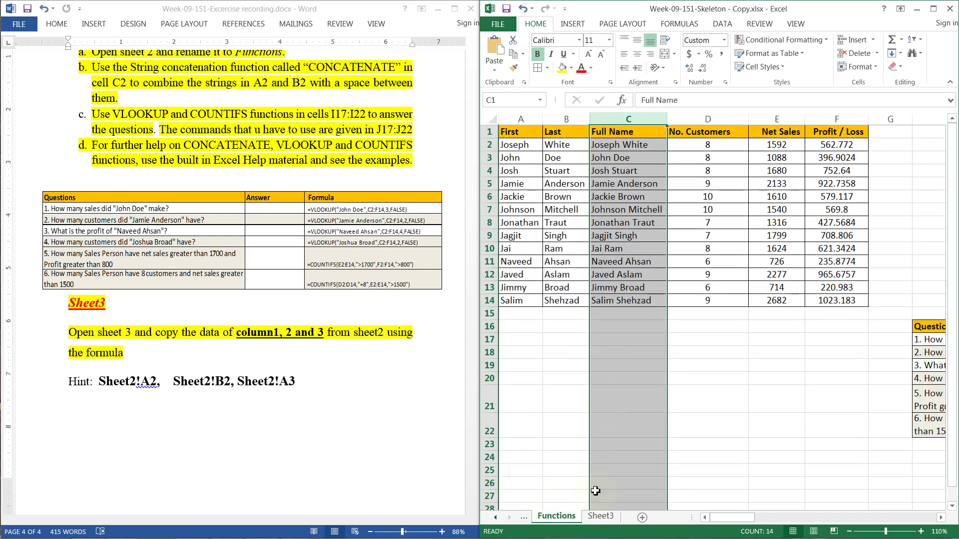
{"action": "left_click", "coordinate": [600, 517]}
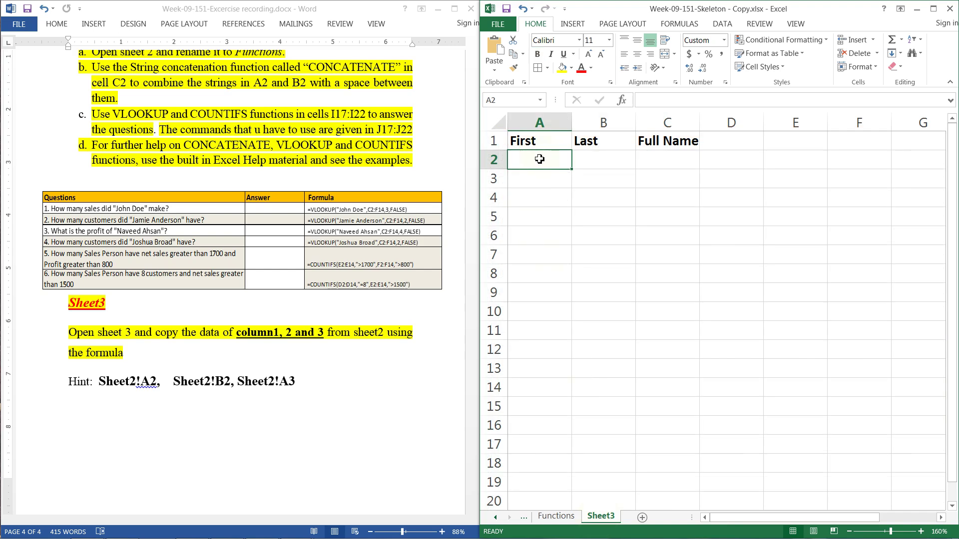
{"action": "type", "text": "="}
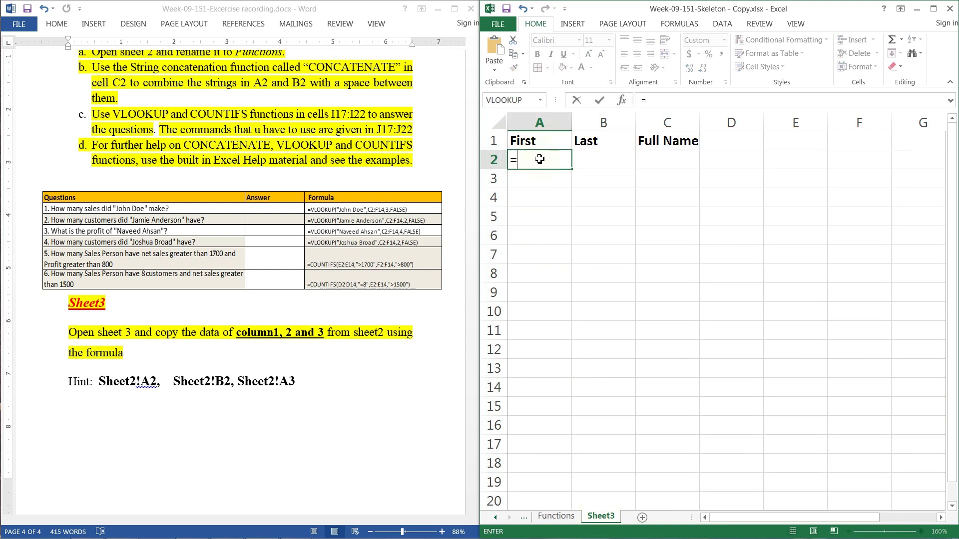
{"action": "type", "text": "f"}
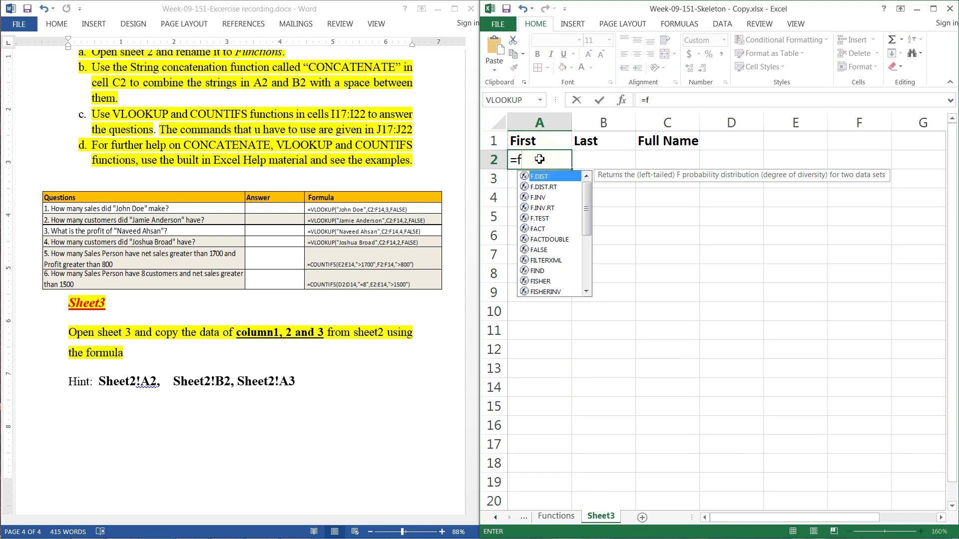
{"action": "type", "text": "unctions!A2"}
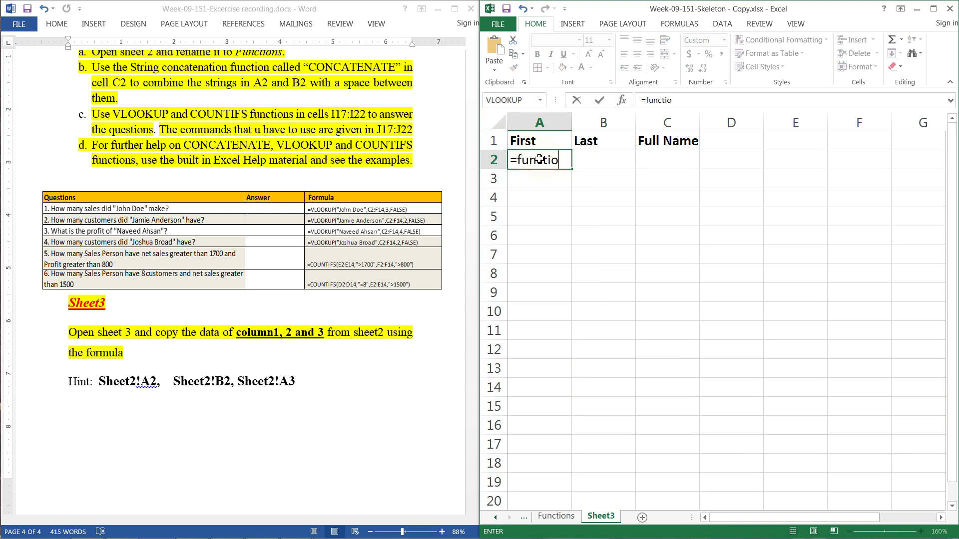
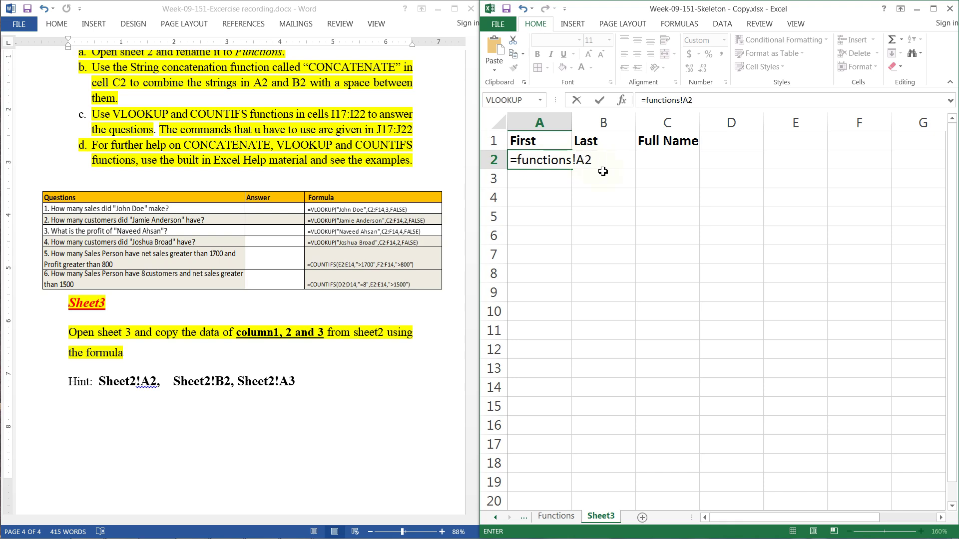
{"action": "left_click", "coordinate": [519, 159]}
{"action": "key", "text": "Delete"}
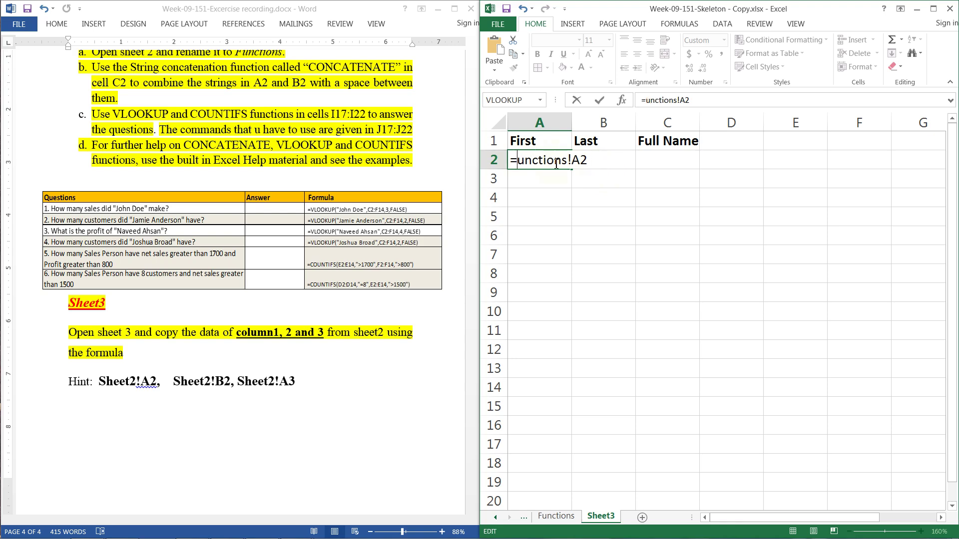
{"action": "type", "text": "F"}
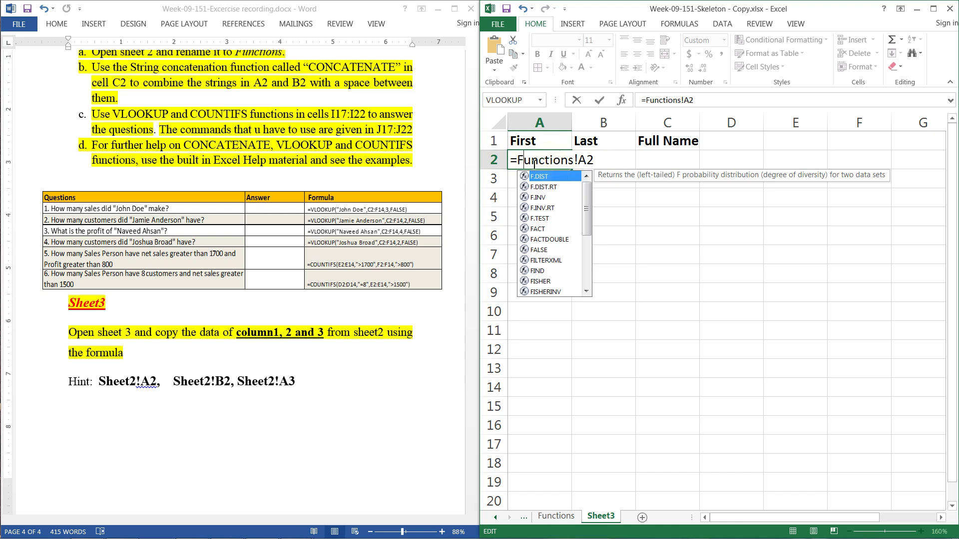
{"action": "left_click", "coordinate": [604, 158]}
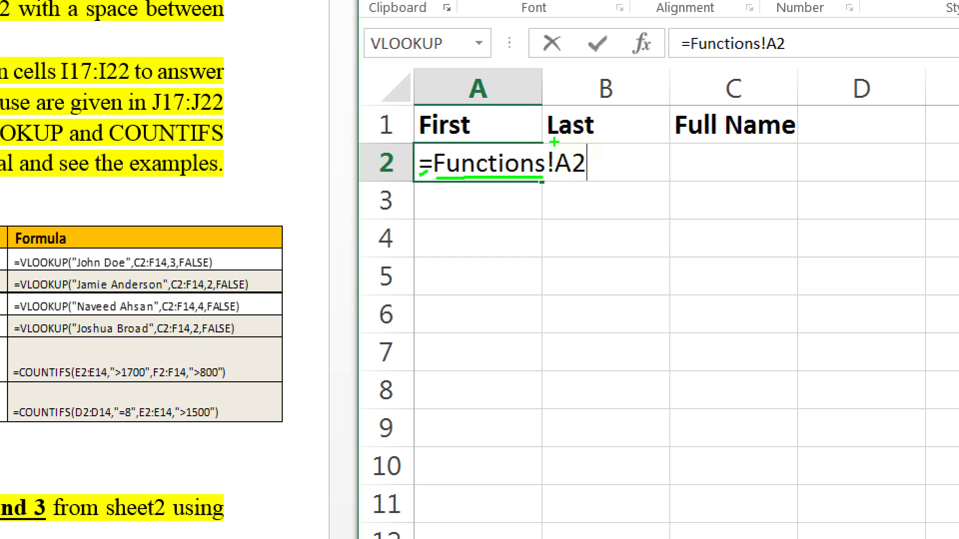
{"action": "left_click_drag", "start_coordinate": [551, 145], "coordinate": [605, 91]}
{"action": "left_click_drag", "start_coordinate": [568, 176], "coordinate": [613, 180]}
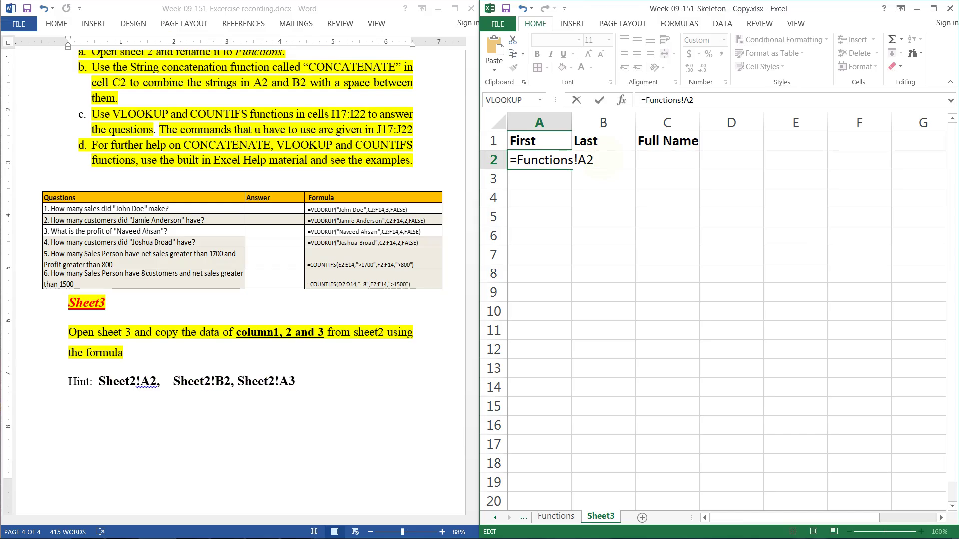
{"action": "key", "text": "Return"}
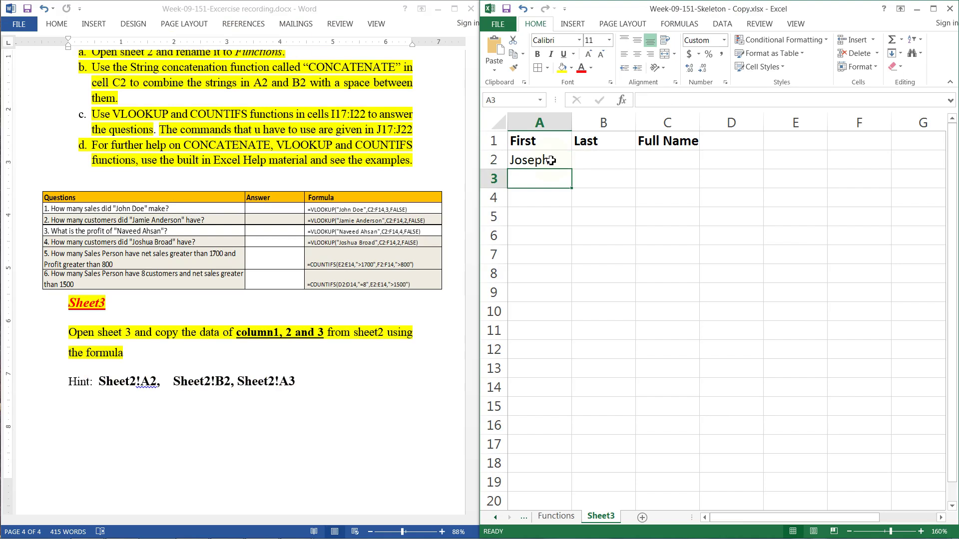
Step: Fill the A2 formula down the First column of Sheet3 and clear the surplus cells A15:A22 below the list
{"action": "left_click", "coordinate": [547, 160]}
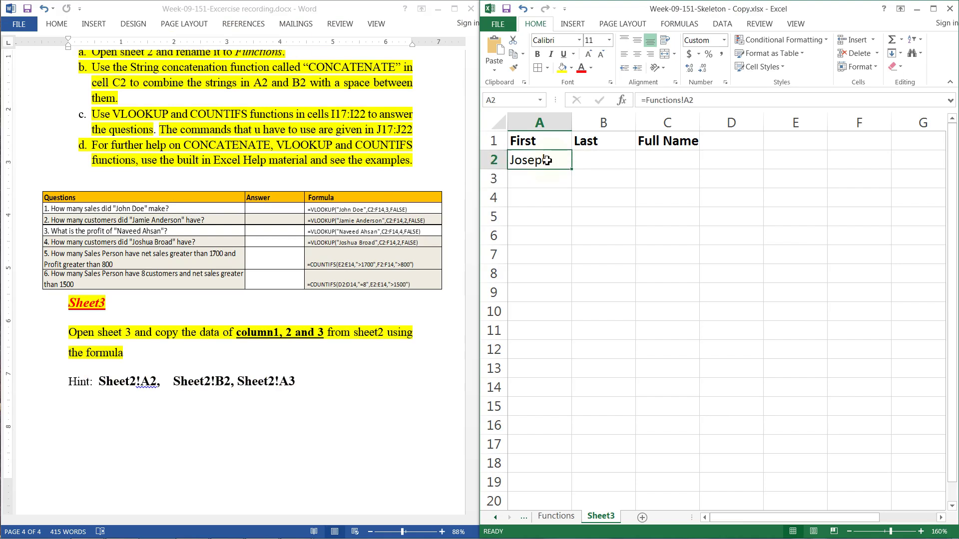
{"action": "left_click", "coordinate": [556, 516]}
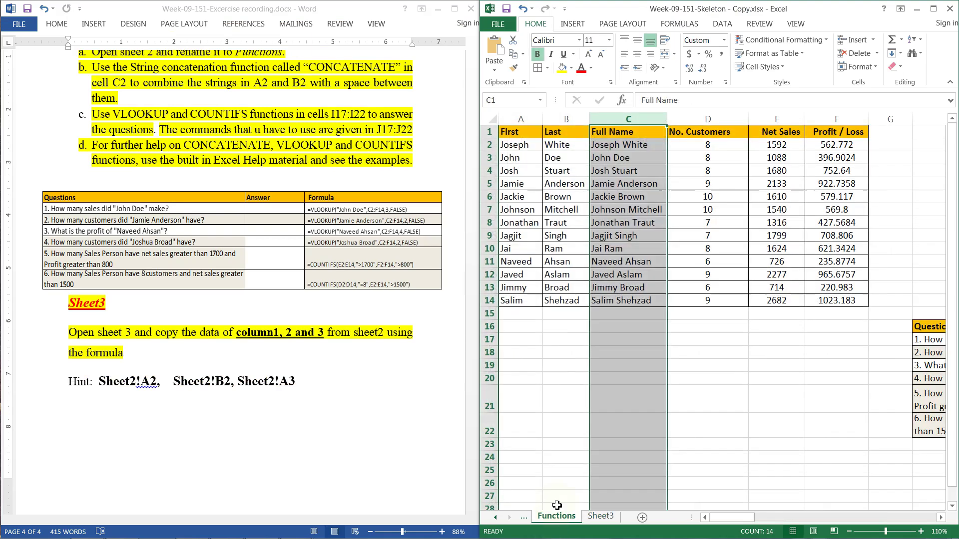
{"action": "left_click", "coordinate": [511, 148]}
{"action": "left_click", "coordinate": [601, 516]}
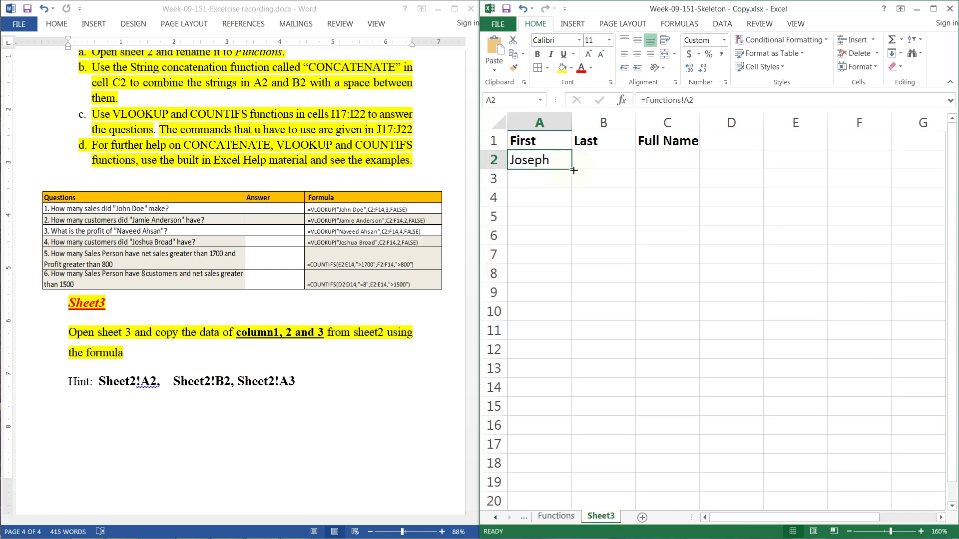
{"action": "left_click_drag", "start_coordinate": [574, 170], "coordinate": [577, 507]}
{"action": "left_click", "coordinate": [557, 408]}
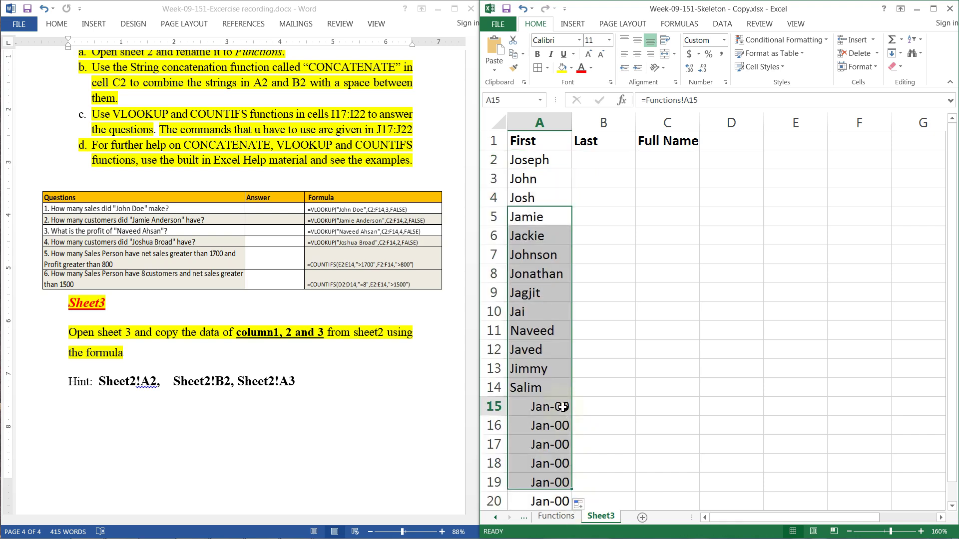
{"action": "left_click_drag", "start_coordinate": [557, 409], "coordinate": [562, 475]}
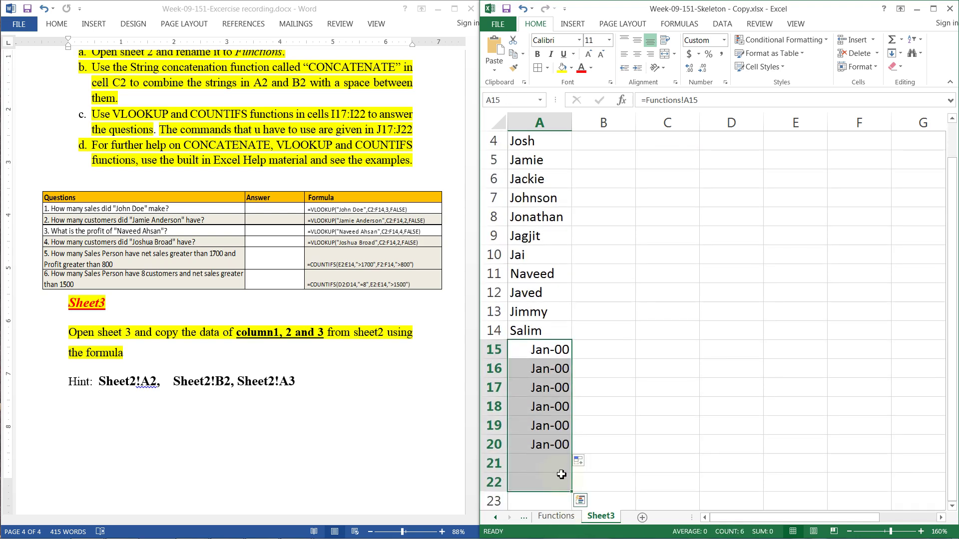
{"action": "key", "text": "Delete"}
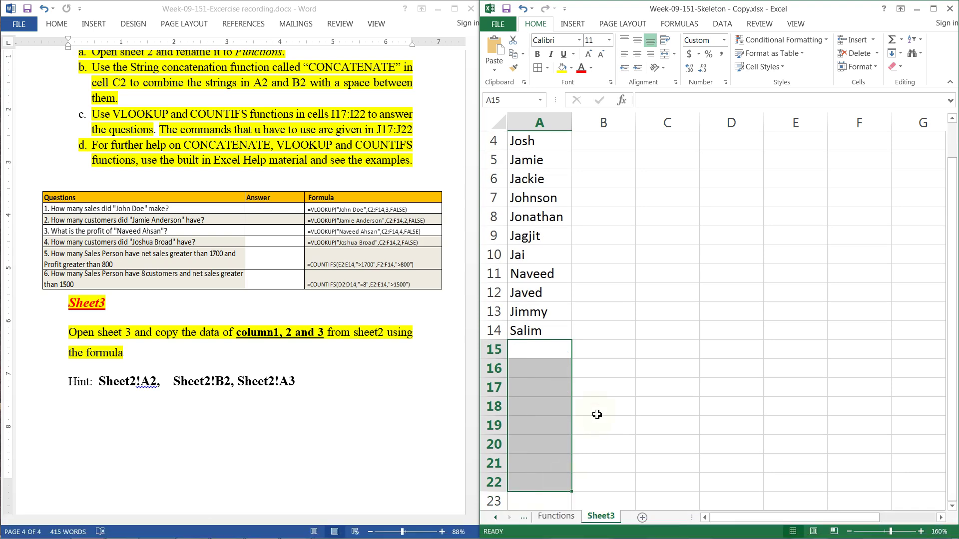
{"action": "left_click", "coordinate": [597, 411]}
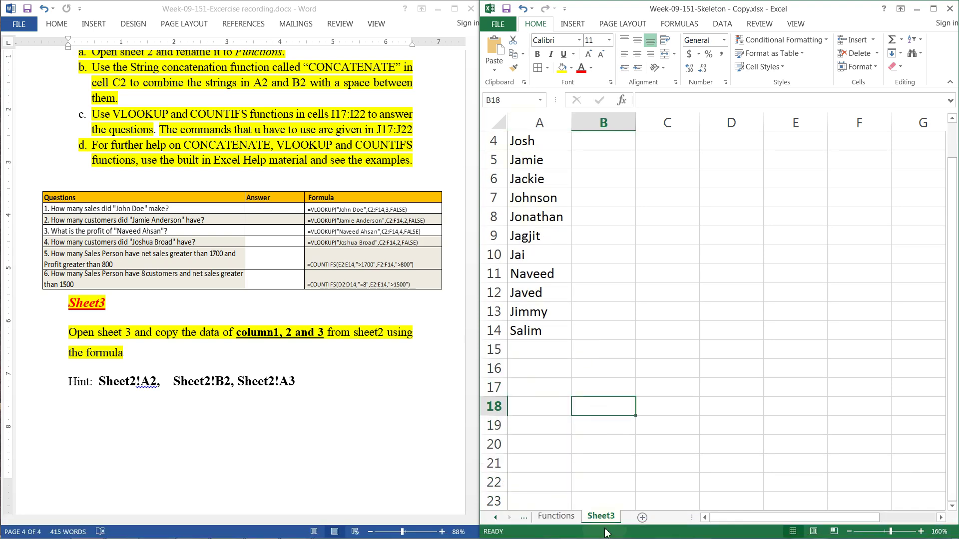
Step: Compare the First column of the Functions sheet with the filled cells A2:A14 on Sheet3
{"action": "left_click", "coordinate": [566, 517]}
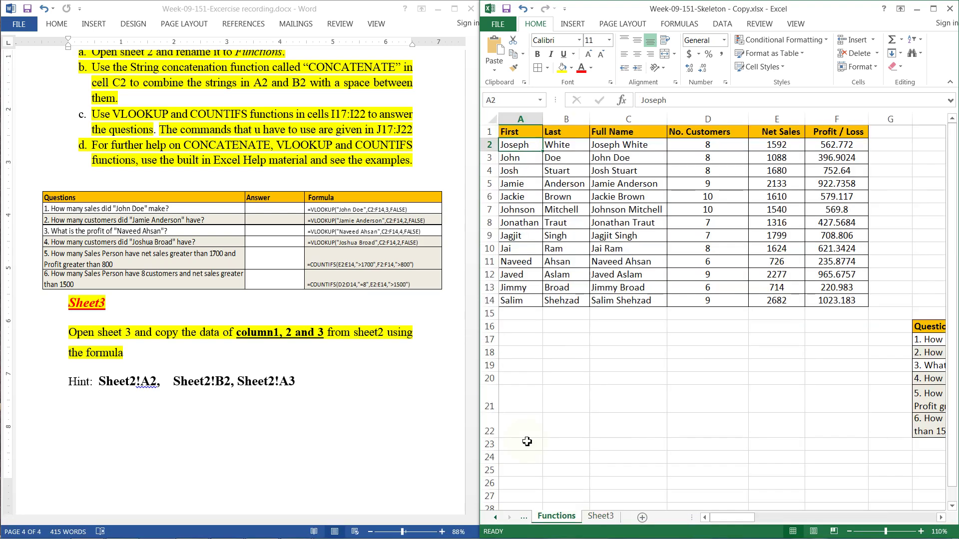
{"action": "left_click", "coordinate": [516, 132]}
{"action": "left_click_drag", "start_coordinate": [517, 133], "coordinate": [513, 298]}
{"action": "left_click", "coordinate": [606, 517]}
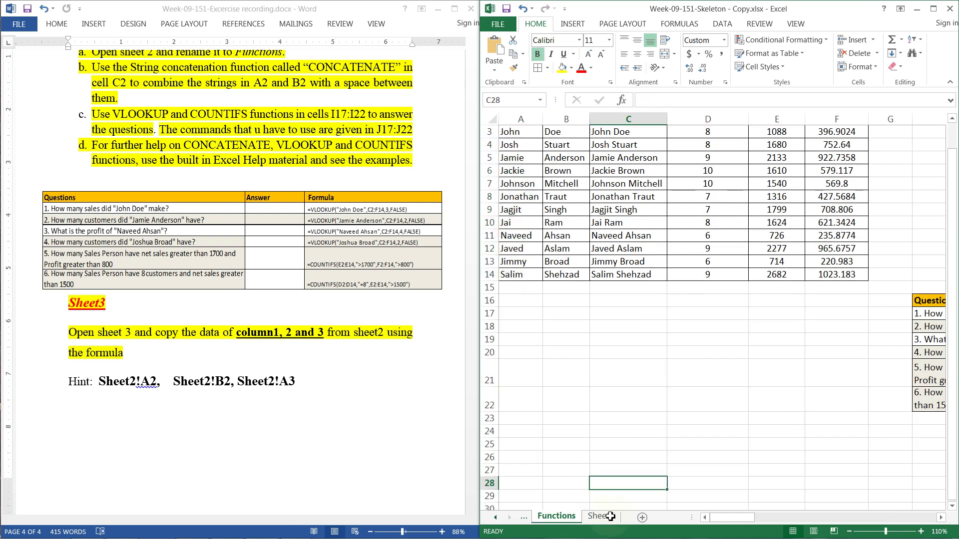
{"action": "scroll", "coordinate": [528, 163], "scroll_direction": "up", "scroll_amount": 1}
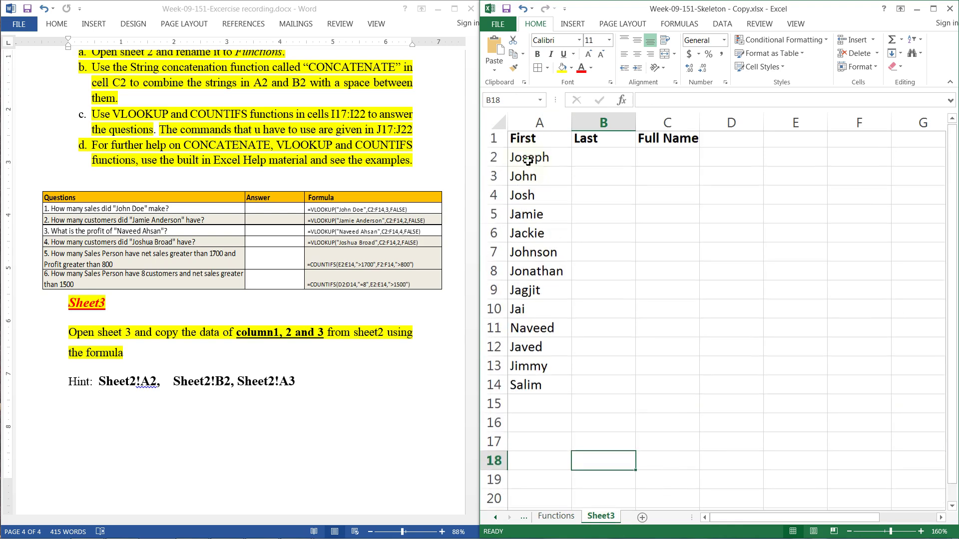
{"action": "left_click_drag", "start_coordinate": [528, 161], "coordinate": [546, 391]}
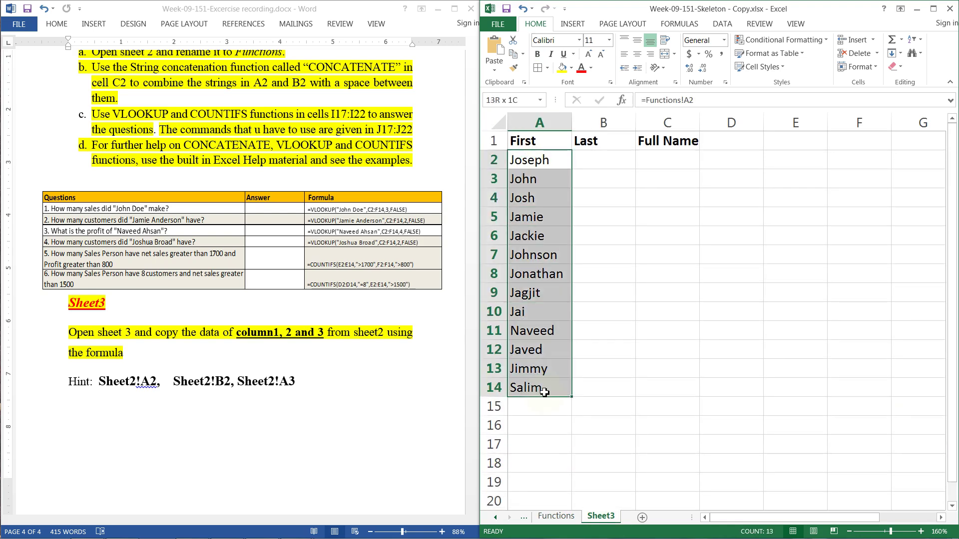
Step: Fill the A2 formula on Sheet3 across to C2 and auto-fit the width of column C
{"action": "left_click", "coordinate": [549, 167]}
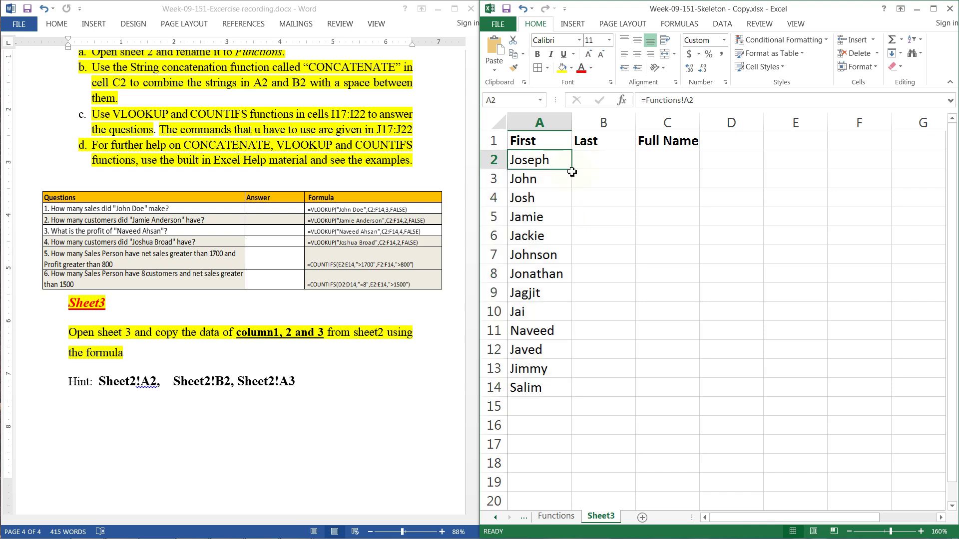
{"action": "left_click_drag", "start_coordinate": [572, 171], "coordinate": [673, 173]}
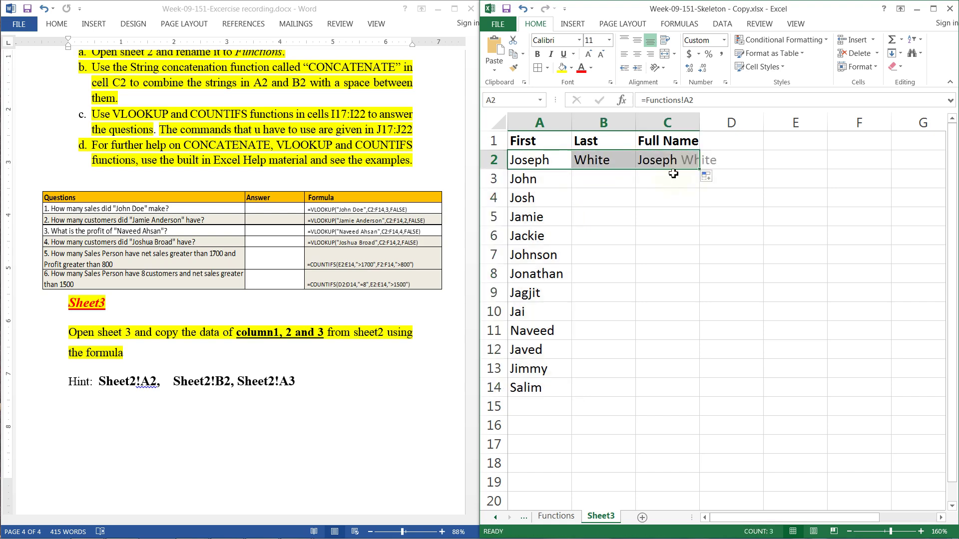
{"action": "double_click", "coordinate": [699, 126]}
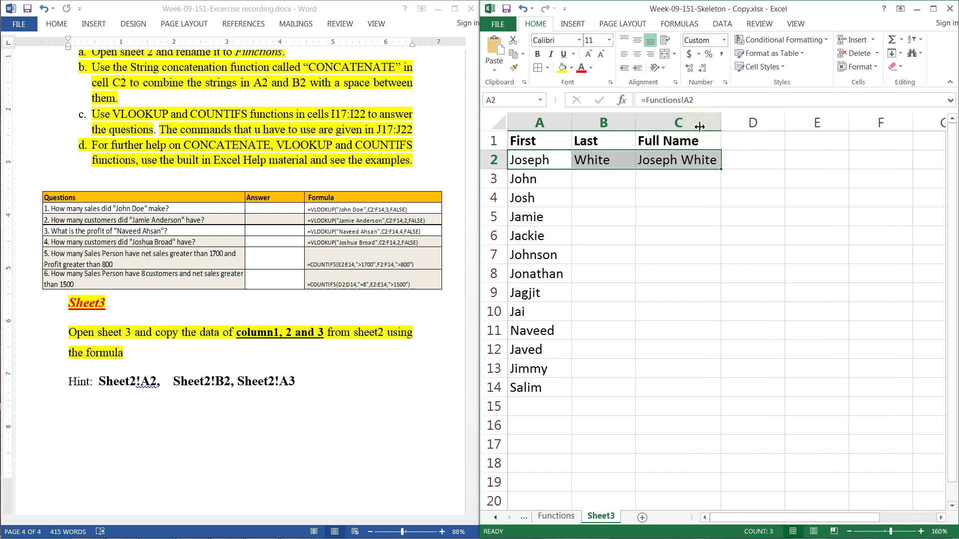
Step: Review the formula in B2 and fill it down the Last column to B14
{"action": "left_click", "coordinate": [621, 160]}
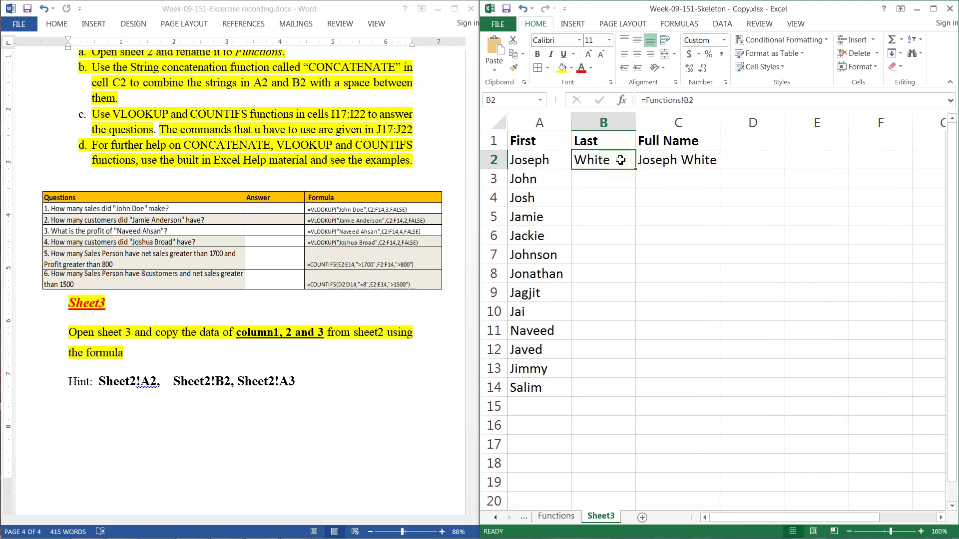
{"action": "left_click", "coordinate": [663, 101]}
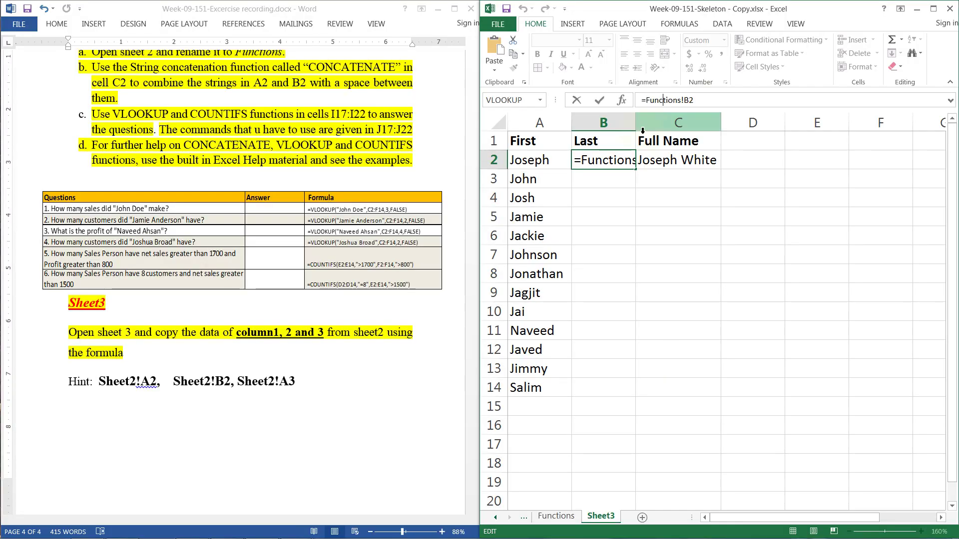
{"action": "left_click", "coordinate": [501, 287]}
{"action": "left_click", "coordinate": [605, 176]}
{"action": "left_click", "coordinate": [615, 161]}
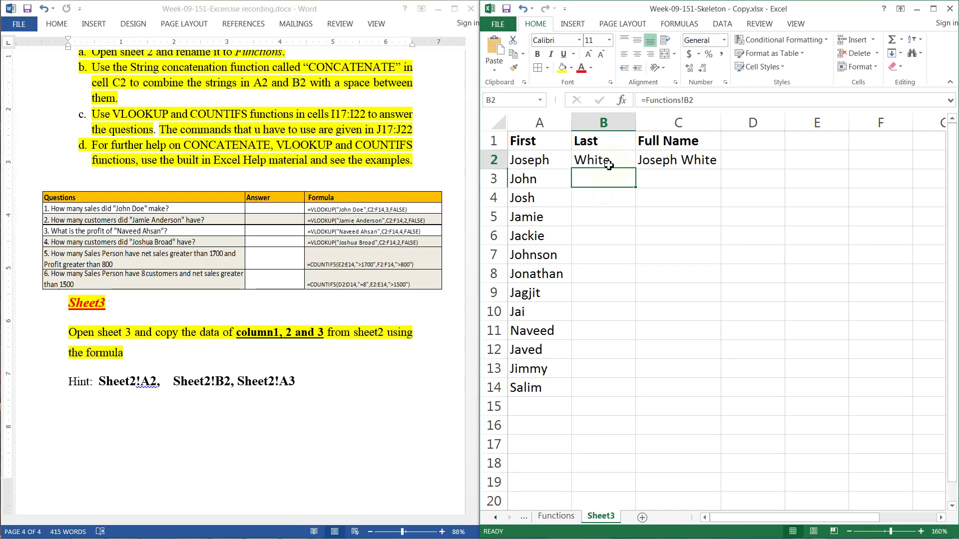
{"action": "left_click_drag", "start_coordinate": [638, 170], "coordinate": [626, 396]}
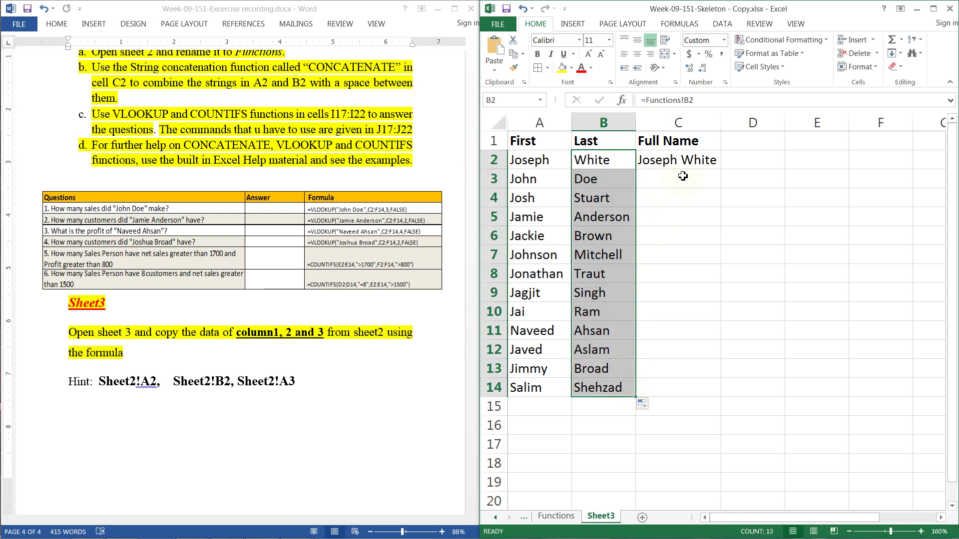
Step: Fill the C2 formula down the Full Name column to C14 and auto-fit the column to the longest name
{"action": "left_click", "coordinate": [699, 166]}
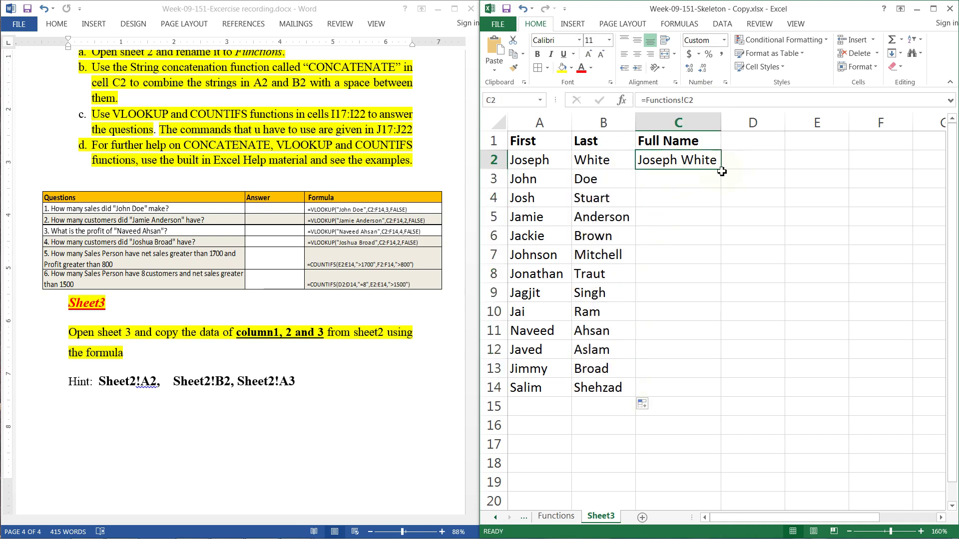
{"action": "left_click_drag", "start_coordinate": [722, 171], "coordinate": [715, 394]}
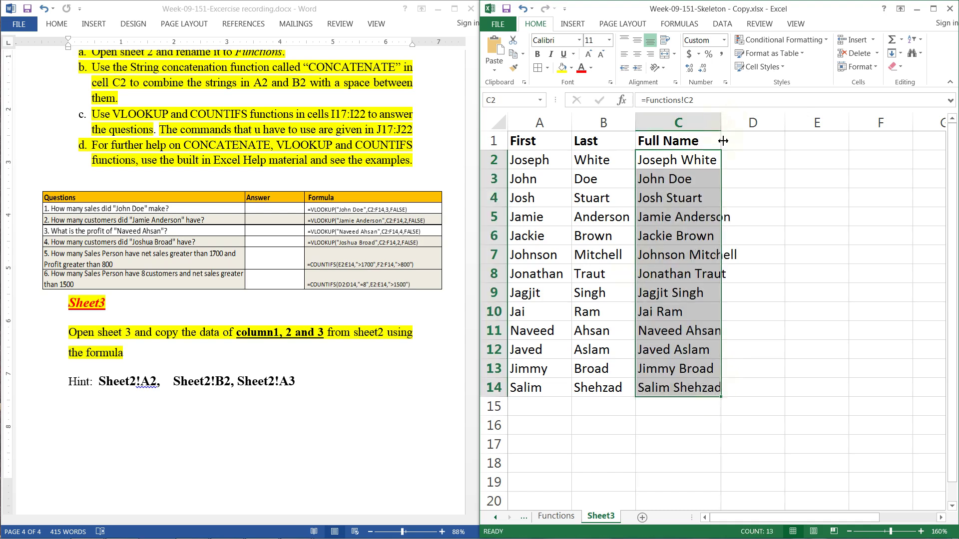
{"action": "double_click", "coordinate": [717, 129]}
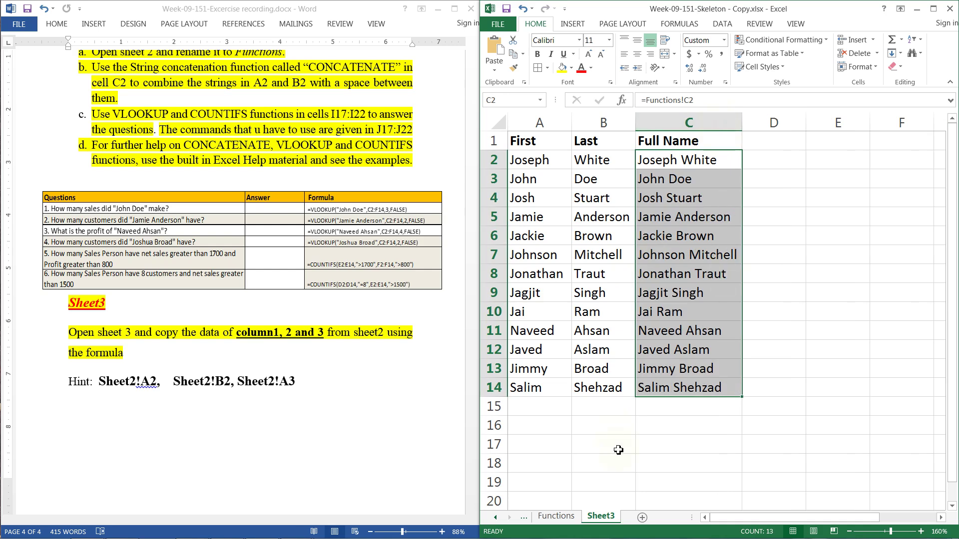
Step: Select the source range A1:C14 on the Functions sheet and compare it with the copied columns on Sheet3
{"action": "left_click", "coordinate": [564, 519]}
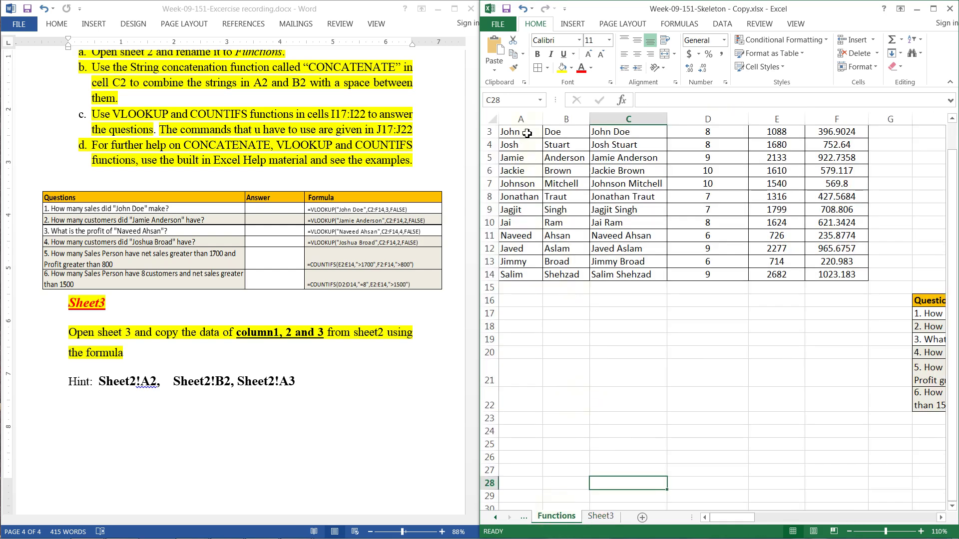
{"action": "scroll", "coordinate": [527, 133], "scroll_direction": "up", "scroll_amount": 2}
{"action": "left_click_drag", "start_coordinate": [509, 131], "coordinate": [607, 299]}
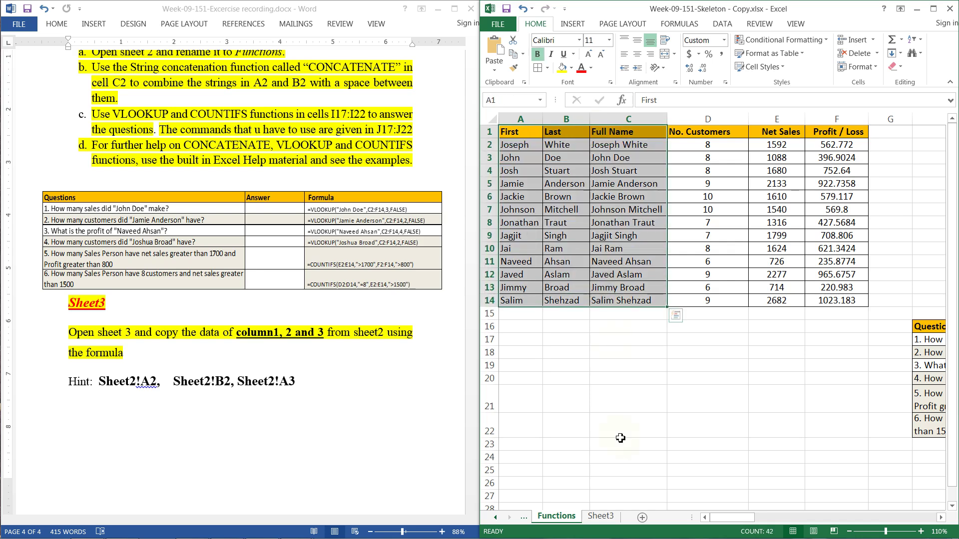
{"action": "left_click", "coordinate": [601, 518]}
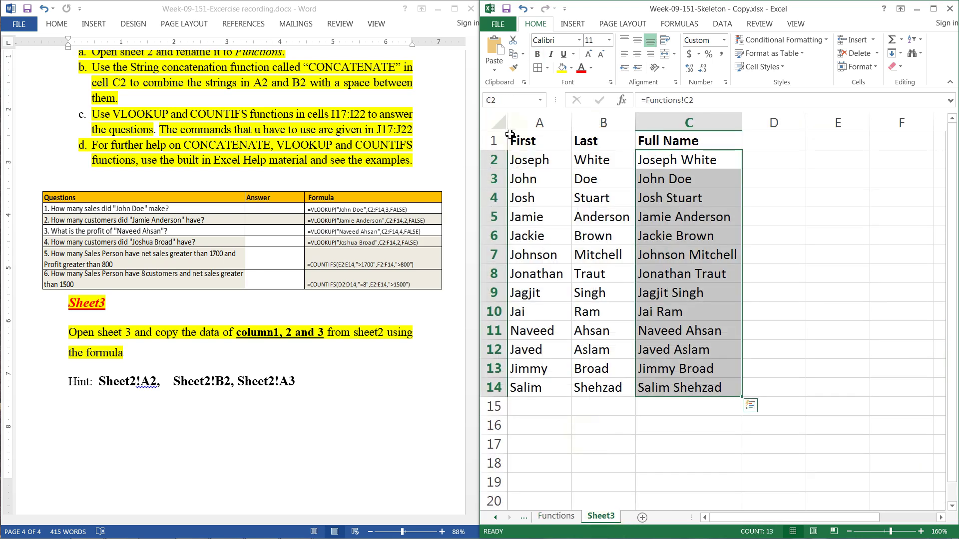
Step: Select the copied range A1:C14 on Sheet3 and compare it with the source columns on the Functions sheet
{"action": "left_click_drag", "start_coordinate": [514, 137], "coordinate": [676, 387]}
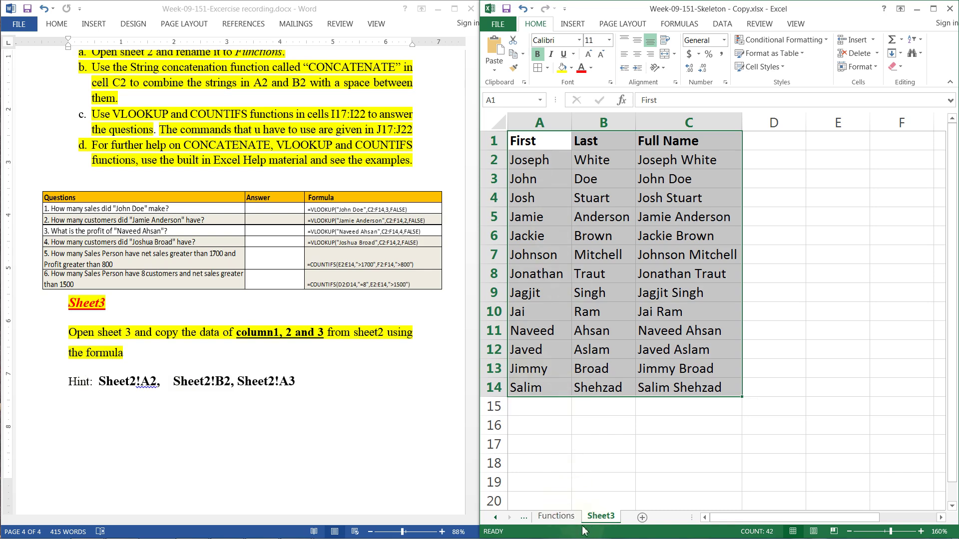
{"action": "left_click", "coordinate": [556, 516]}
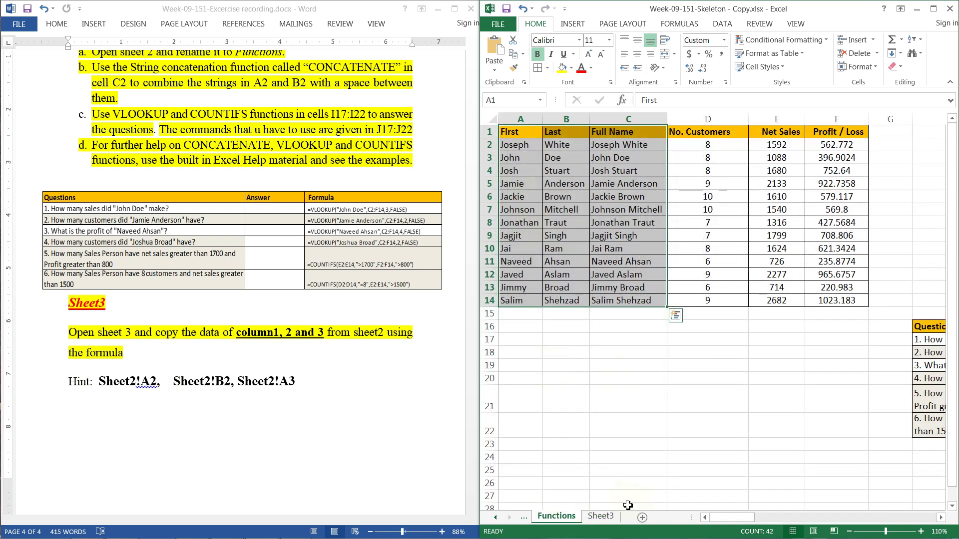
{"action": "left_click", "coordinate": [600, 516]}
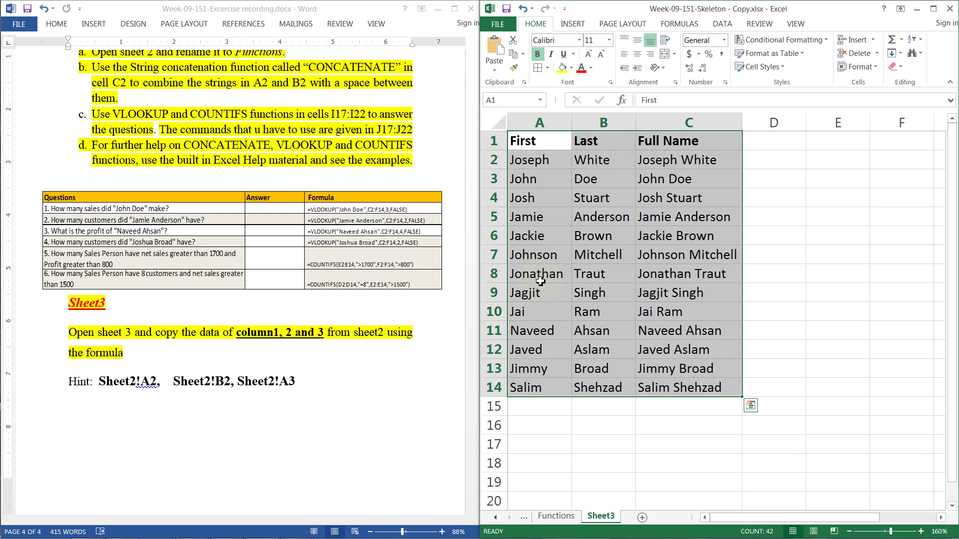
{"action": "left_click", "coordinate": [561, 516]}
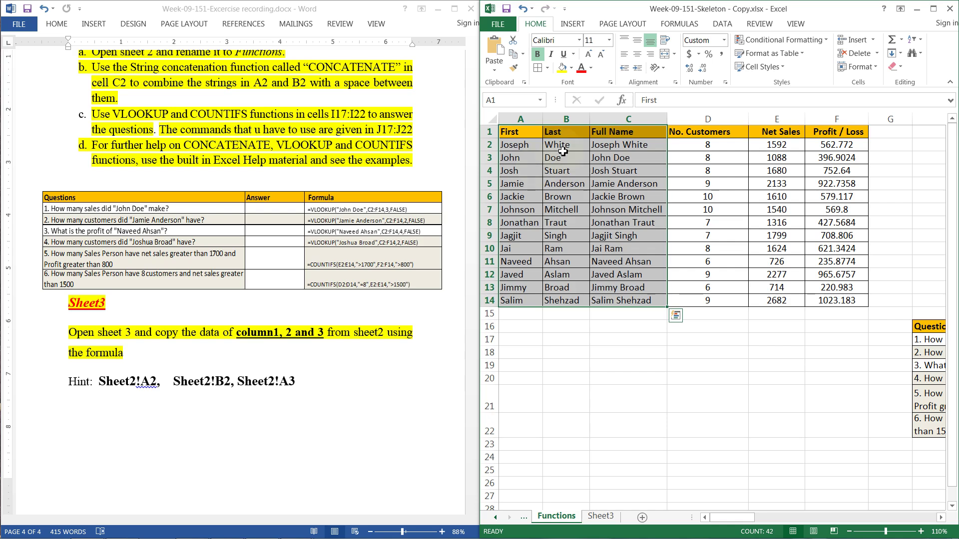
Step: Zoom the Functions sheet to 160% and inspect the source name cells A2 and B2
{"action": "left_click", "coordinate": [921, 532]}
{"action": "left_click", "coordinate": [921, 531]}
{"action": "left_click", "coordinate": [921, 531]}
{"action": "left_click", "coordinate": [921, 532]}
{"action": "left_click", "coordinate": [921, 532]}
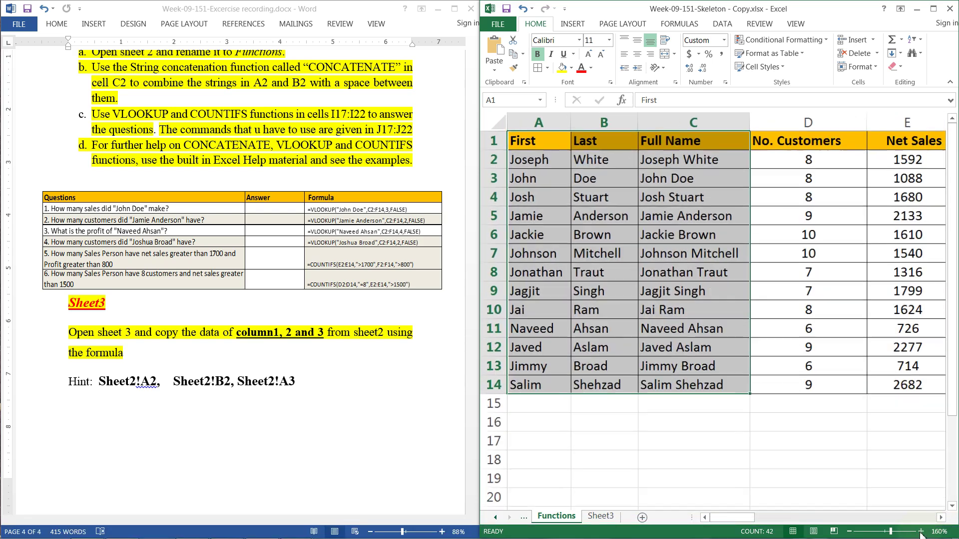
{"action": "left_click", "coordinate": [551, 162]}
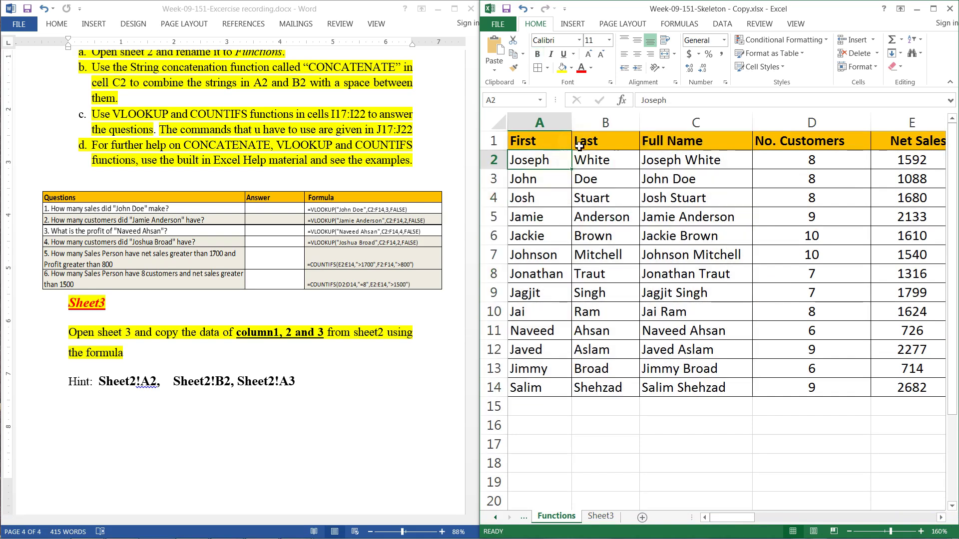
{"action": "left_click", "coordinate": [591, 159]}
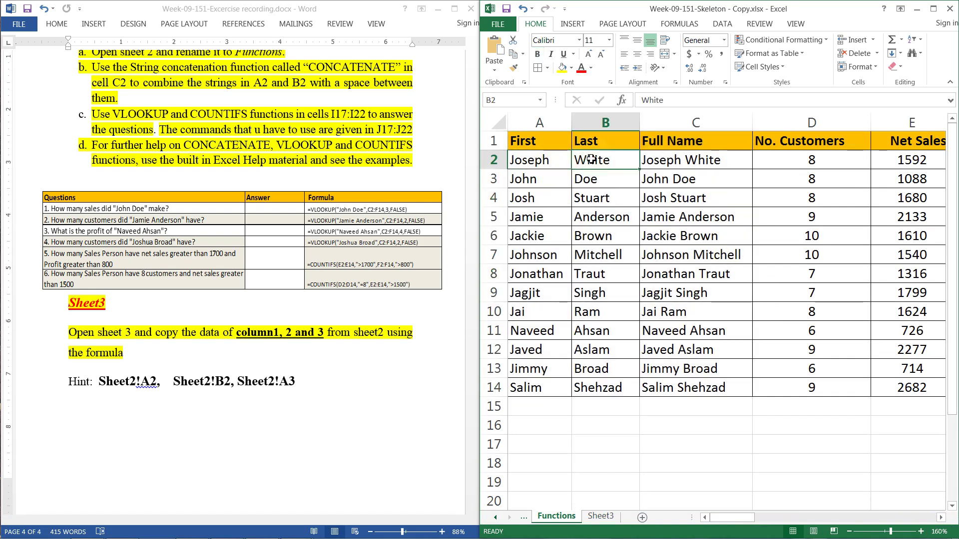
{"action": "mouse_move", "coordinate": [544, 161]}
{"action": "left_mouse_down"}
{"action": "mouse_move", "coordinate": [601, 161]}
{"action": "mouse_move", "coordinate": [591, 165]}
{"action": "left_mouse_up"}
Step: Replace the first name in A2 and the last name in B2 on the Functions sheet with the names used in row 10
{"action": "left_click", "coordinate": [547, 161]}
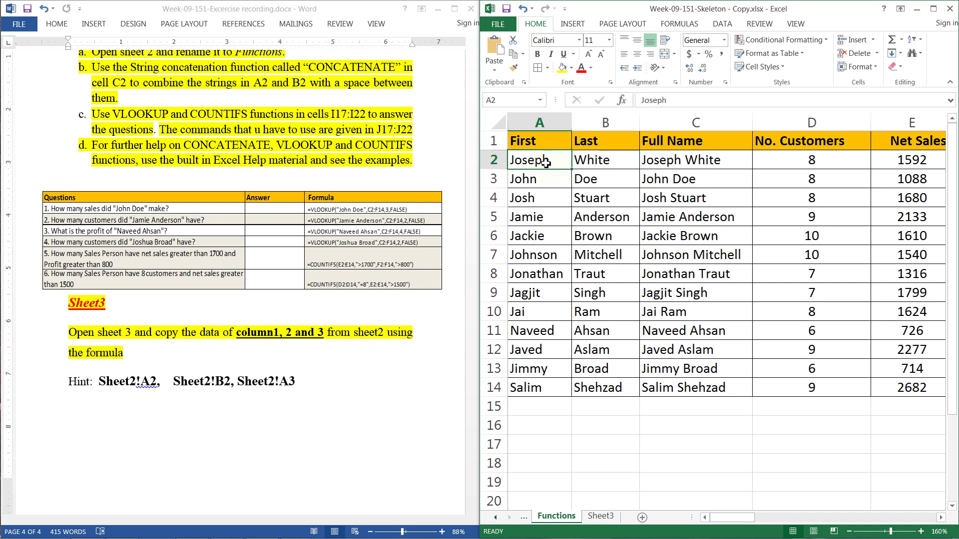
{"action": "type", "text": "Jai"}
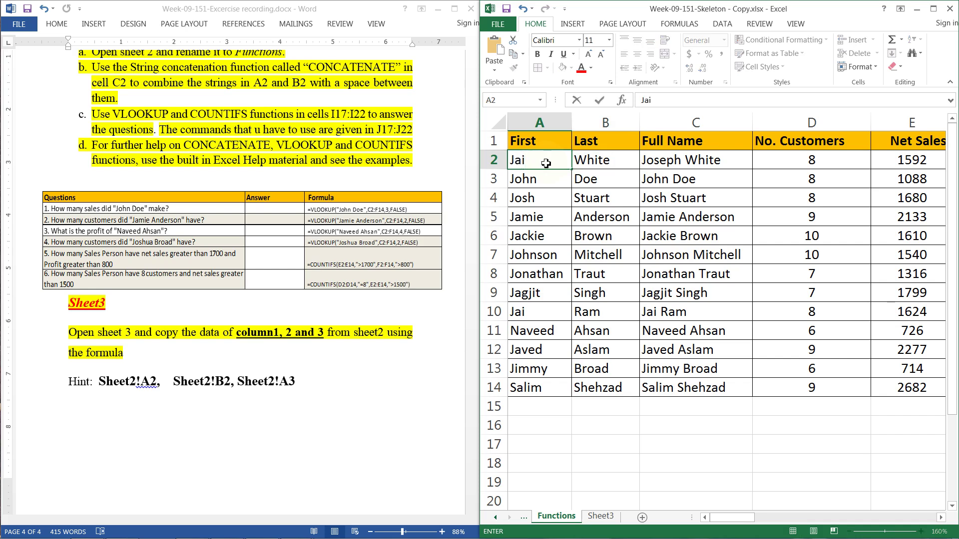
{"action": "key", "text": "Tab"}
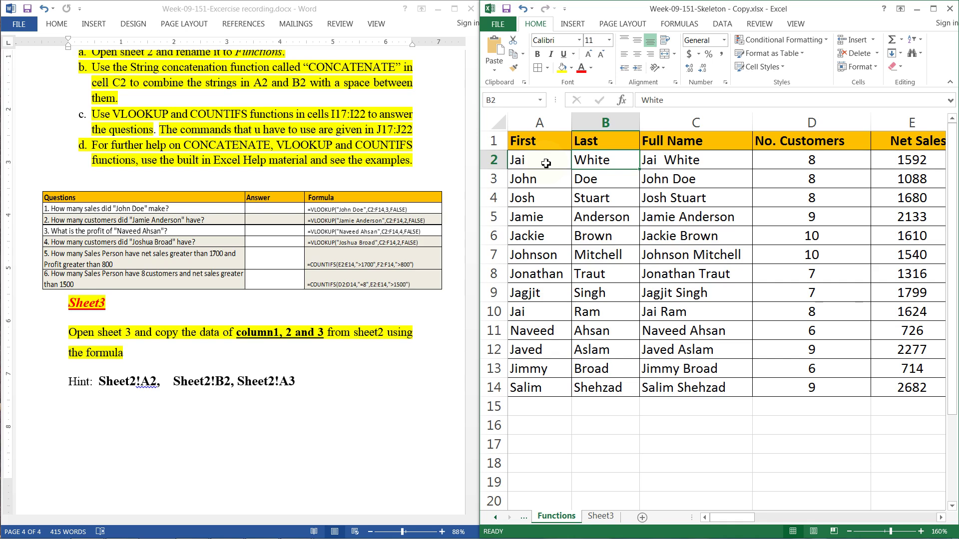
{"action": "type", "text": "Ram"}
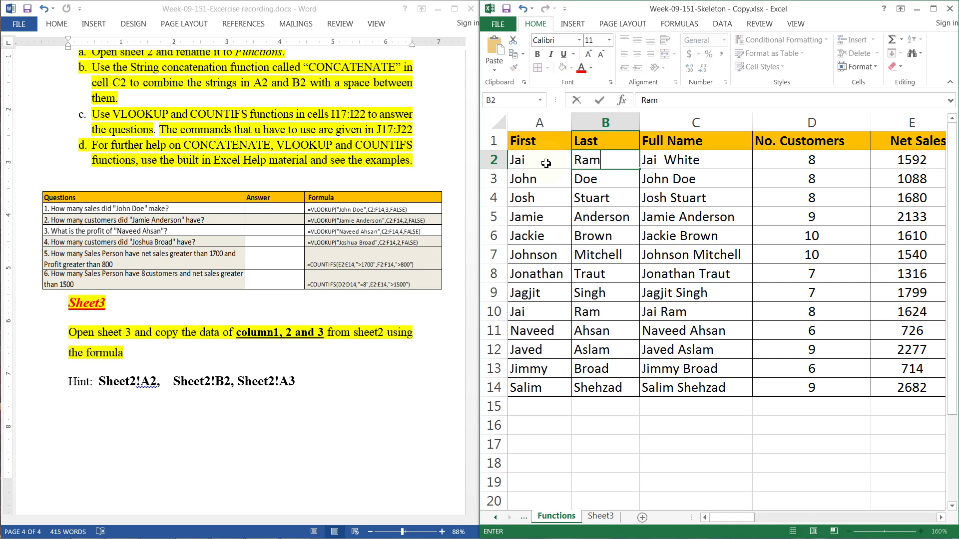
{"action": "left_click", "coordinate": [611, 206]}
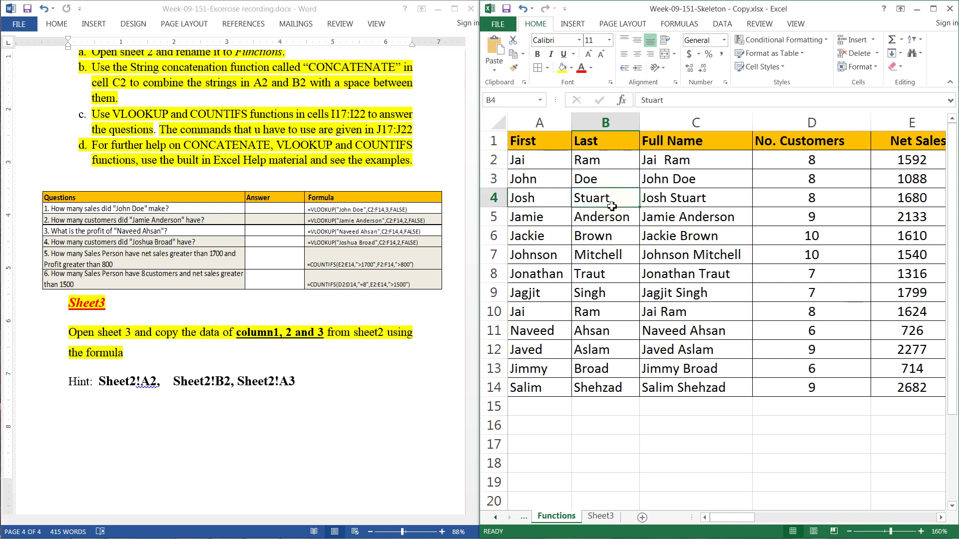
Step: Compare the edited name cells A2:B2 on the Functions sheet with the linked formulas in row 2 of Sheet3
{"action": "left_click_drag", "start_coordinate": [547, 160], "coordinate": [581, 161]}
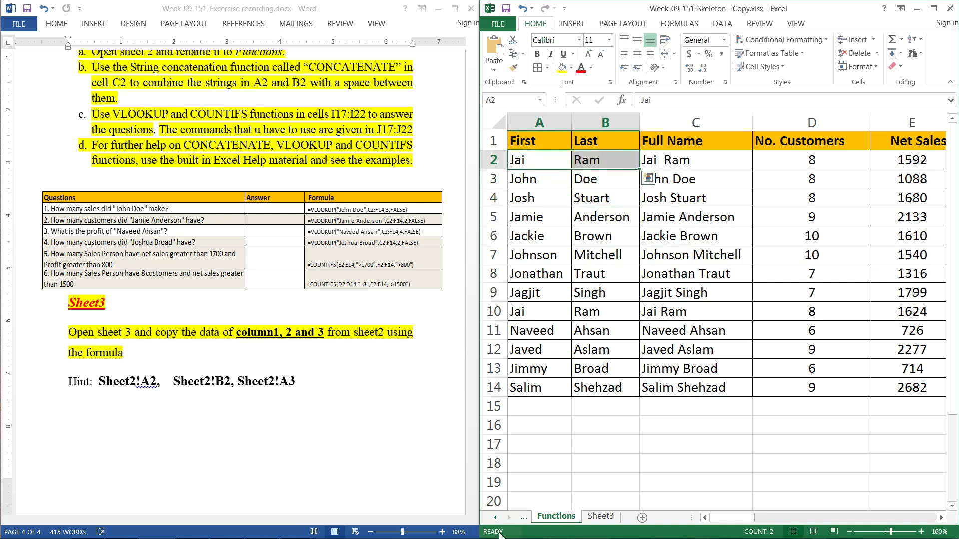
{"action": "left_click", "coordinate": [601, 517]}
{"action": "left_click", "coordinate": [528, 162]}
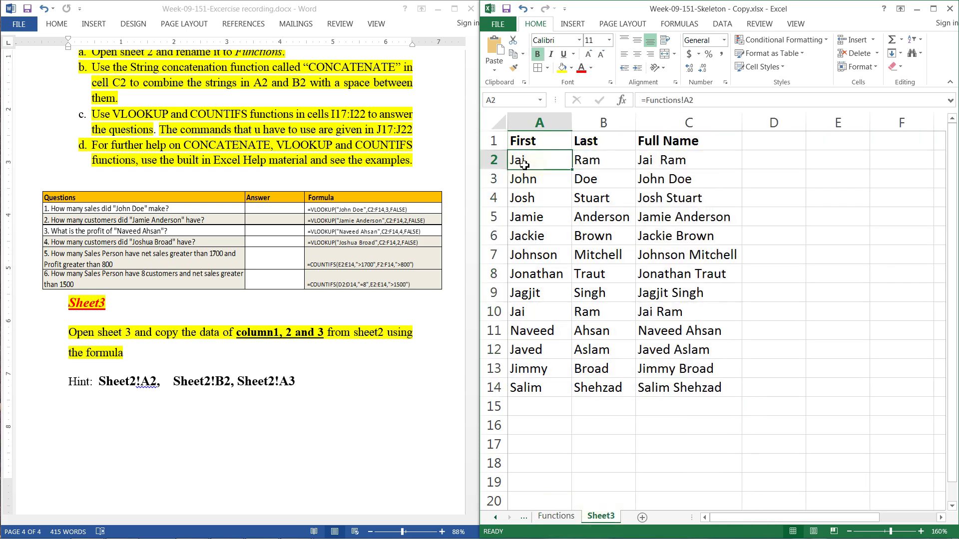
{"action": "left_click", "coordinate": [492, 161]}
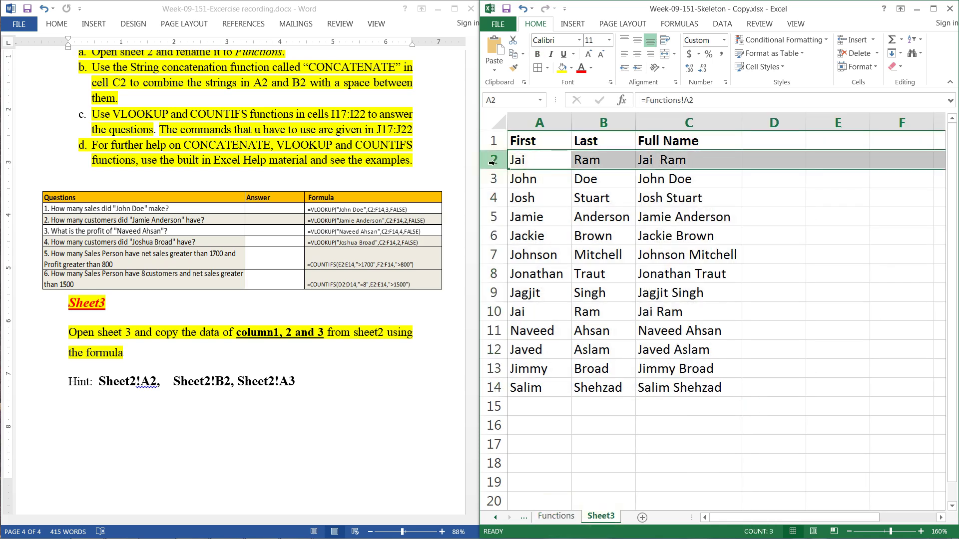
Step: Undo both name changes in A2 and B2 on the Functions sheet
{"action": "left_click", "coordinate": [566, 508]}
{"action": "left_click", "coordinate": [566, 514]}
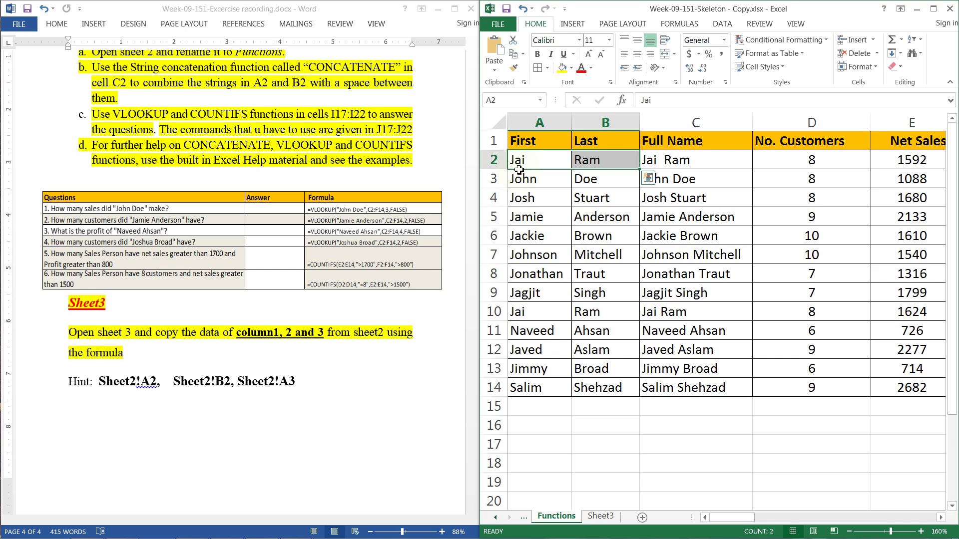
{"action": "key", "text": "ctrl+z"}
{"action": "key", "text": "ctrl+z"}
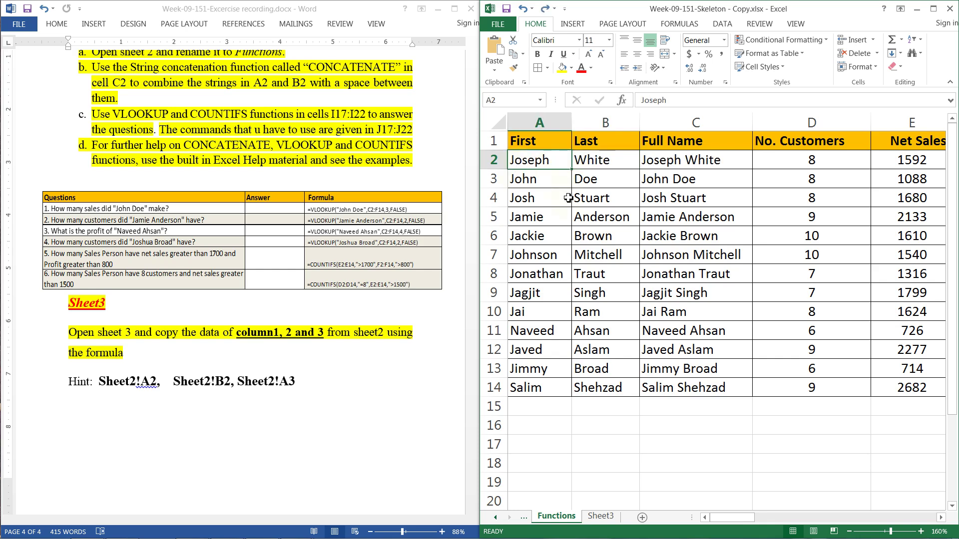
Step: Check the linked names in row 2 of Sheet3 after the undo
{"action": "left_click", "coordinate": [600, 516]}
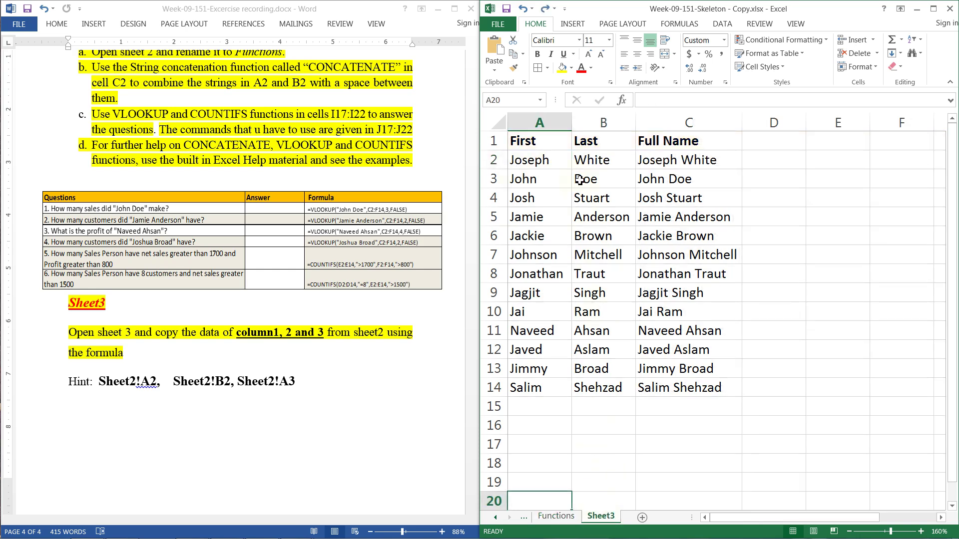
{"action": "left_click", "coordinate": [494, 160]}
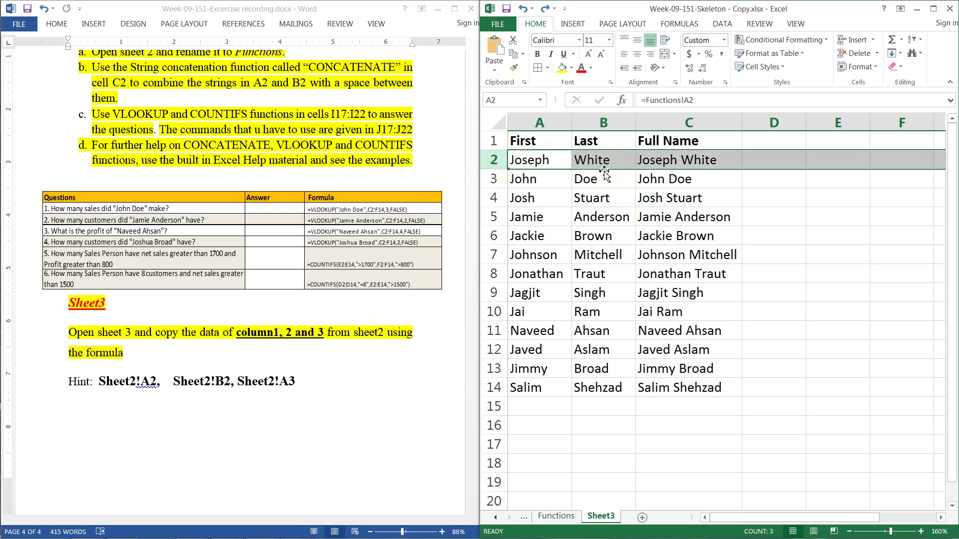
{"action": "left_click", "coordinate": [667, 405]}
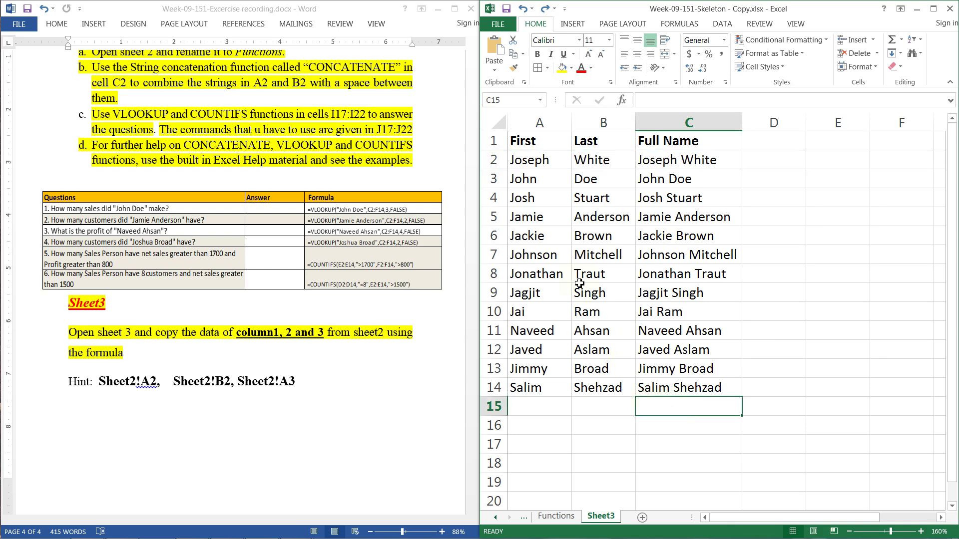
{"action": "left_click", "coordinate": [306, 388]}
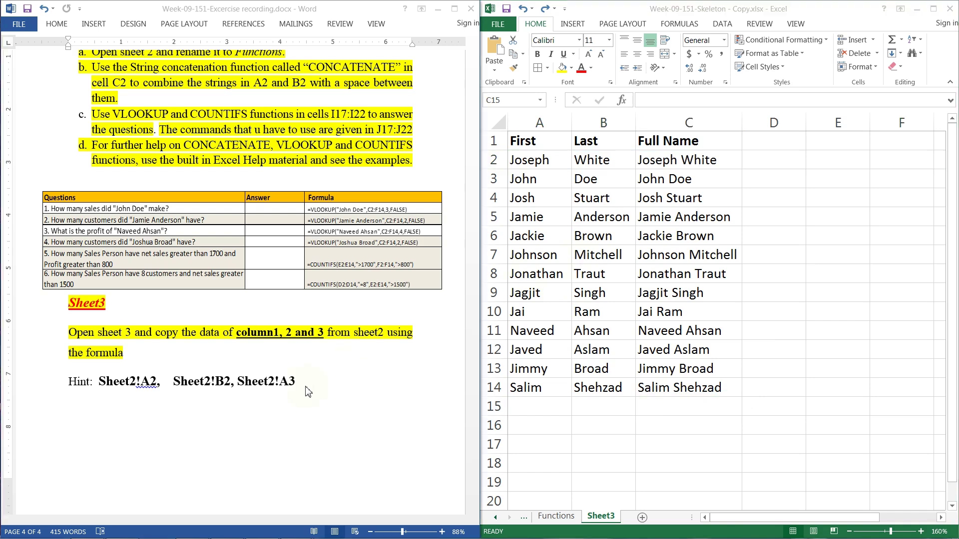
{"action": "left_click", "coordinate": [640, 379]}
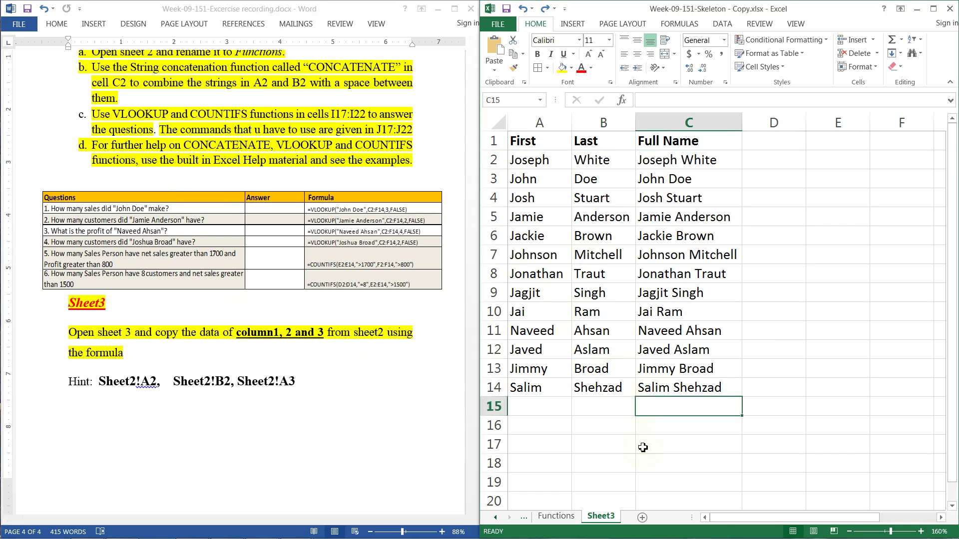
{"action": "scroll", "coordinate": [638, 473], "scroll_direction": "down", "scroll_amount": 1}
{"action": "scroll", "coordinate": [645, 343], "scroll_direction": "up", "scroll_amount": 1}
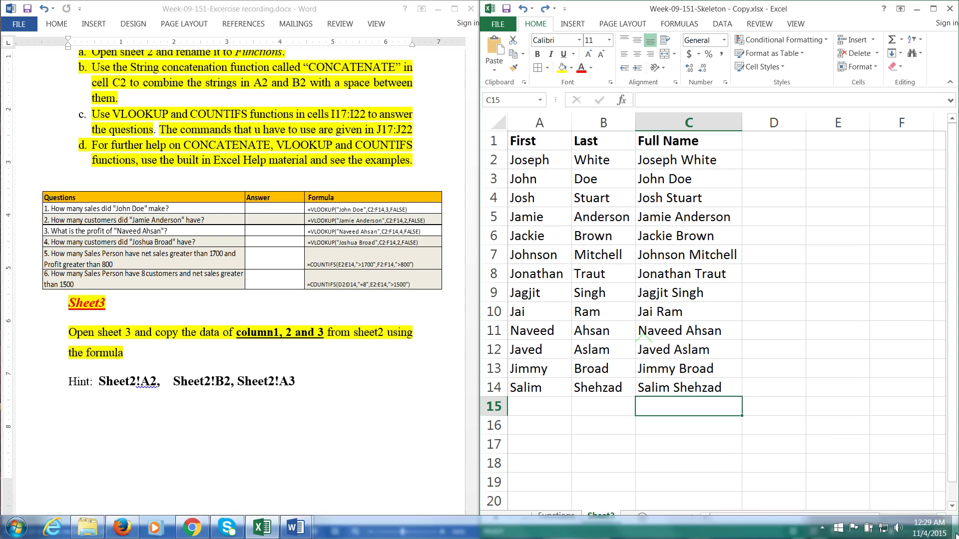
{"action": "left_click", "coordinate": [822, 528]}
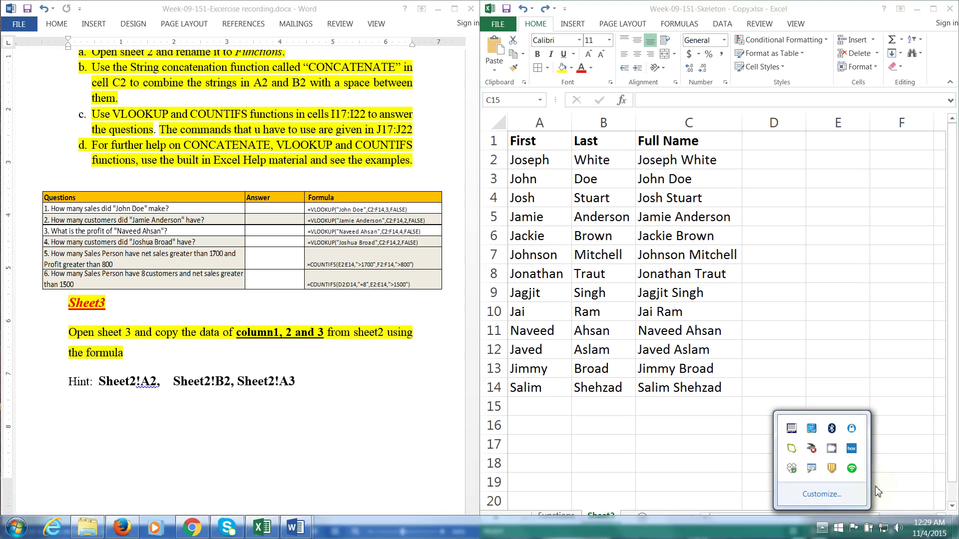